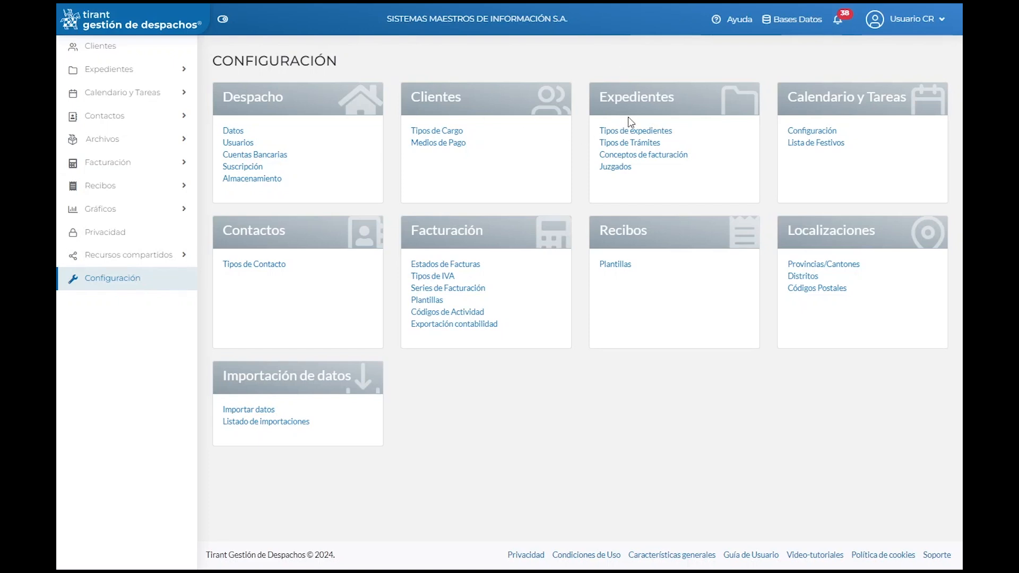
Step: Open the billing concepts list and start a new concept, visiting its name and required fees fields
left_click_drag(603, 95, 708, 99)
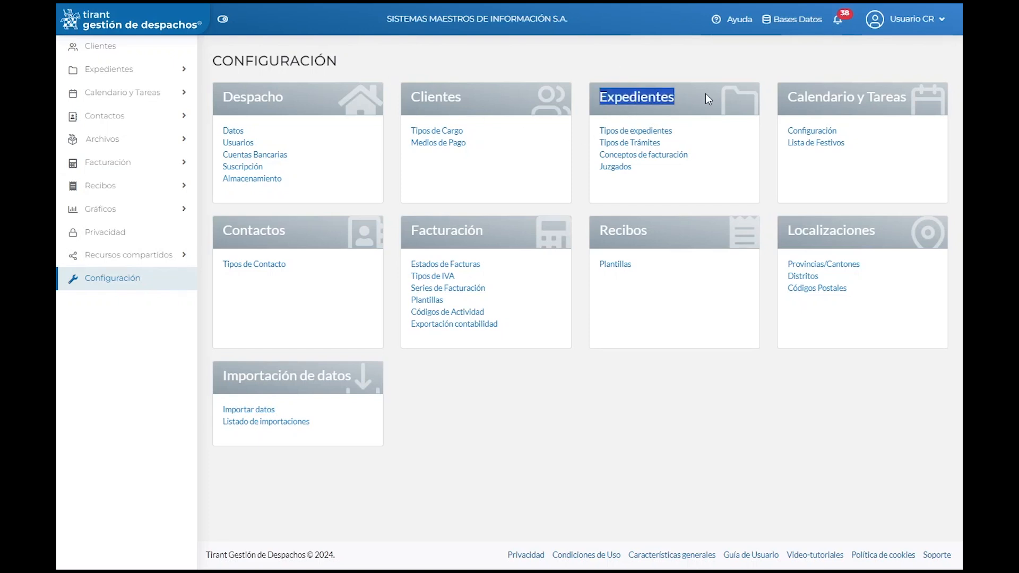
left_click(666, 159)
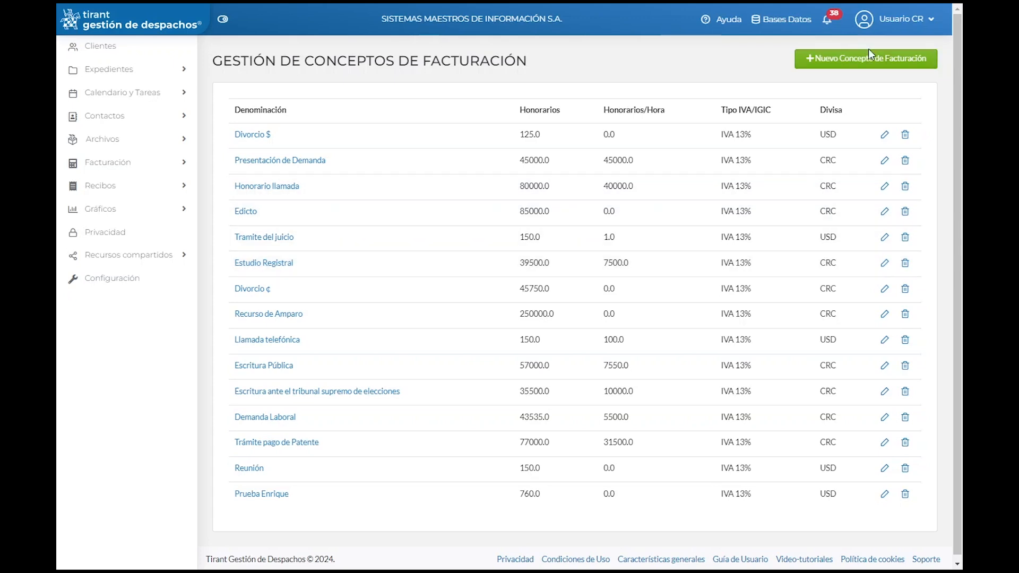
left_click(869, 67)
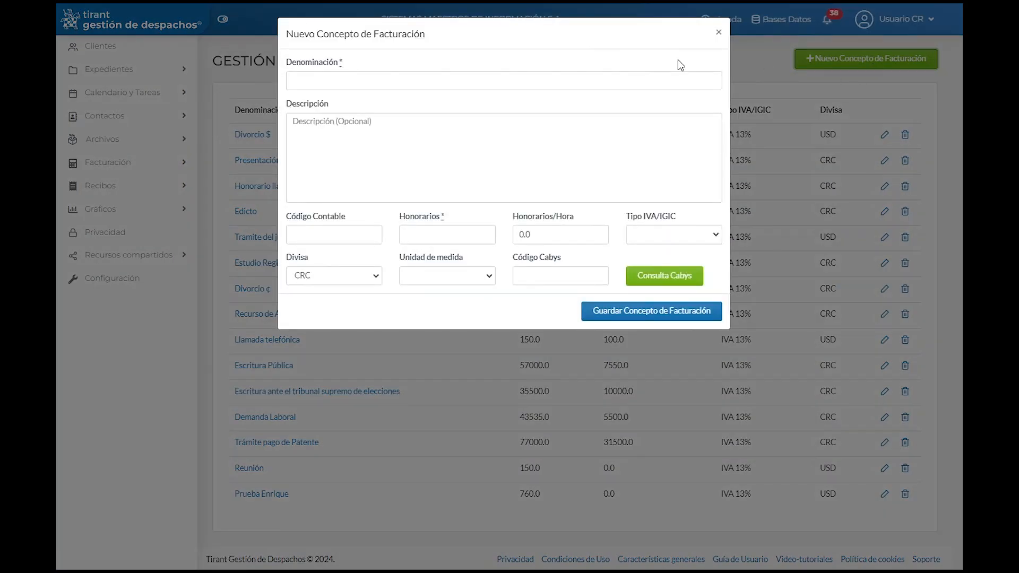
left_click(333, 79)
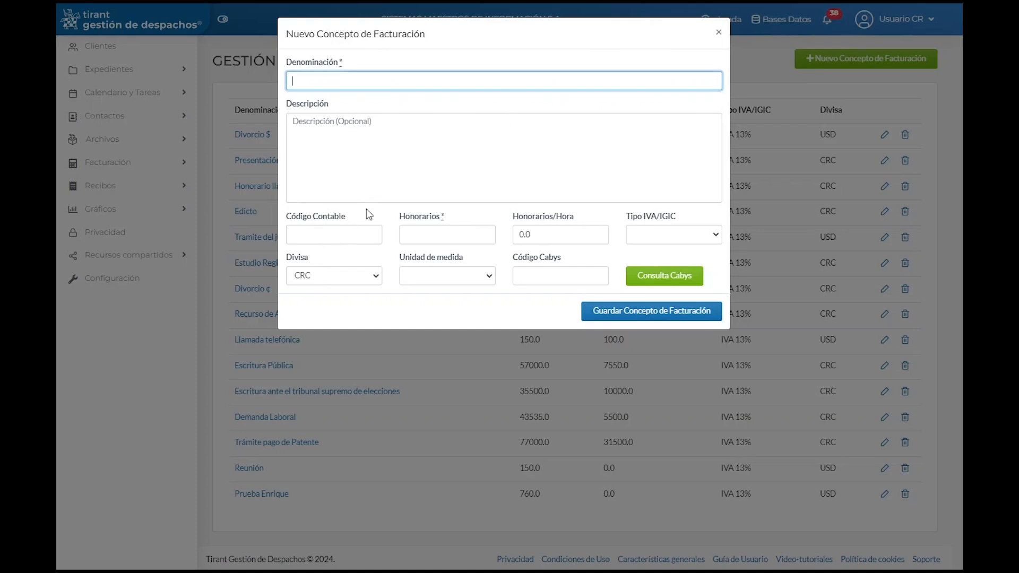
left_click_drag(405, 216, 460, 217)
left_click(444, 237)
Step: Set the concept's IVA type to Exento, currency CRC and unit Sp, then discard it unsaved
left_click(689, 235)
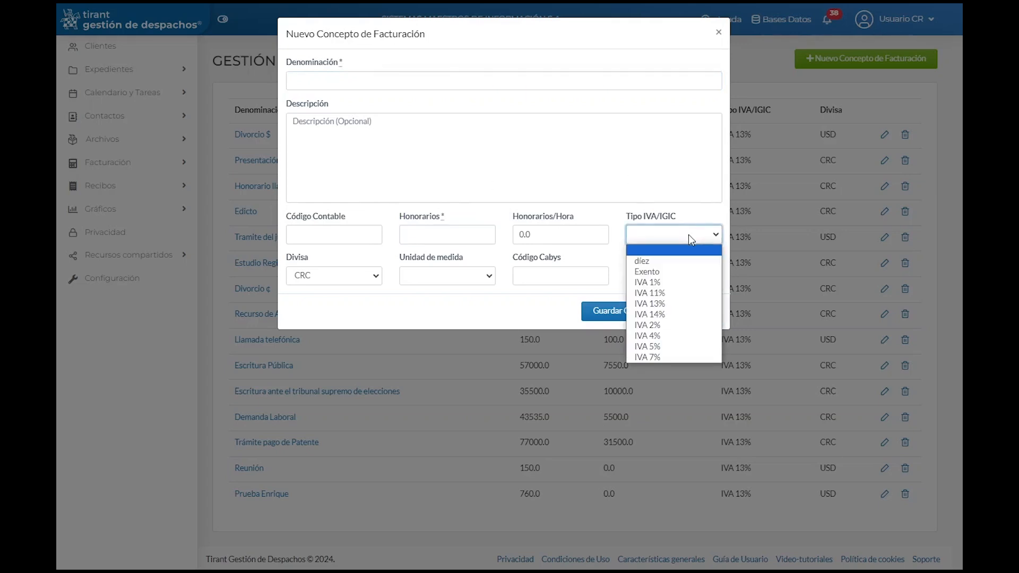
left_click(671, 271)
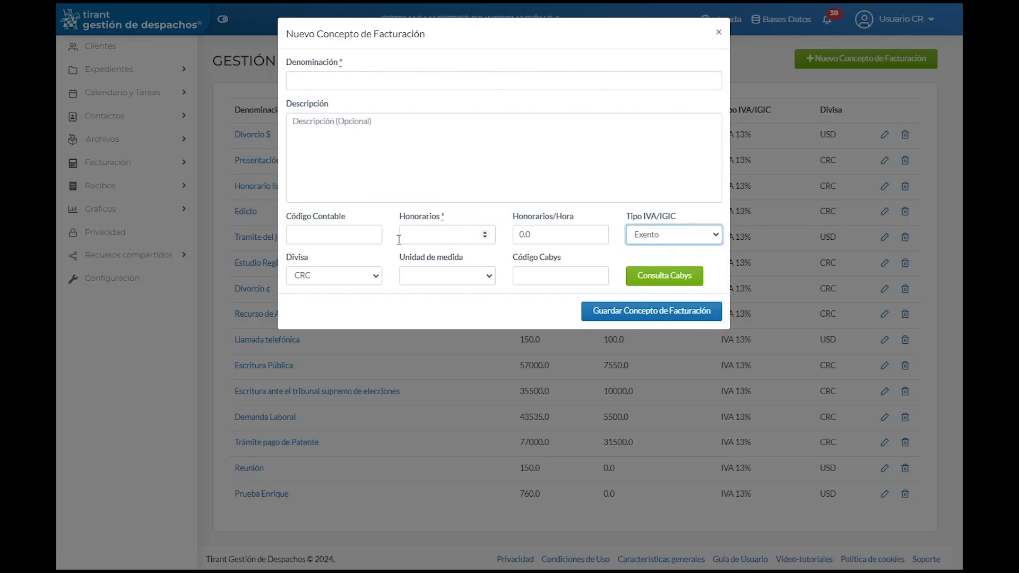
left_click(350, 275)
left_click(315, 314)
left_click(483, 277)
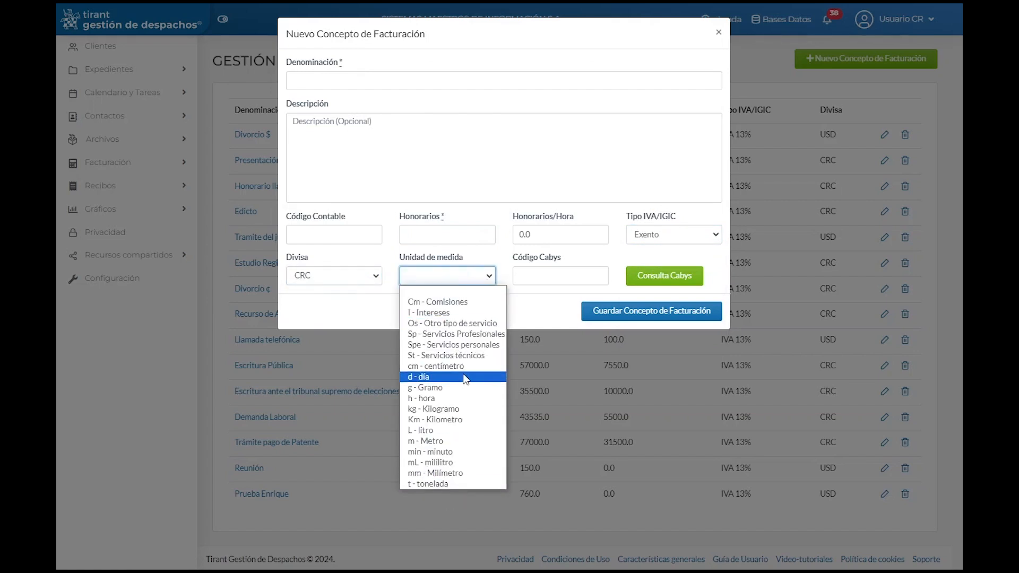
left_click(445, 334)
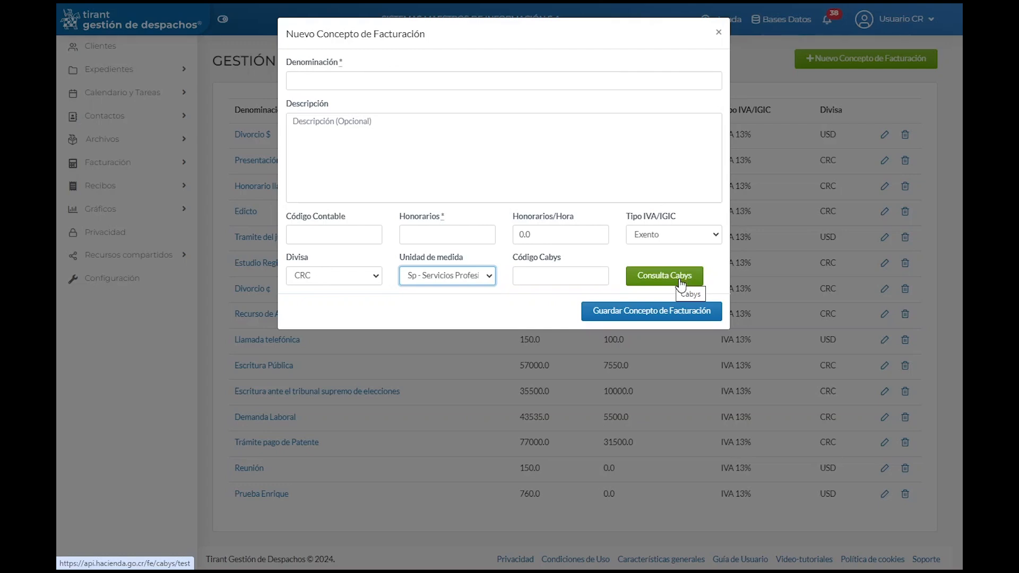
left_click(542, 275)
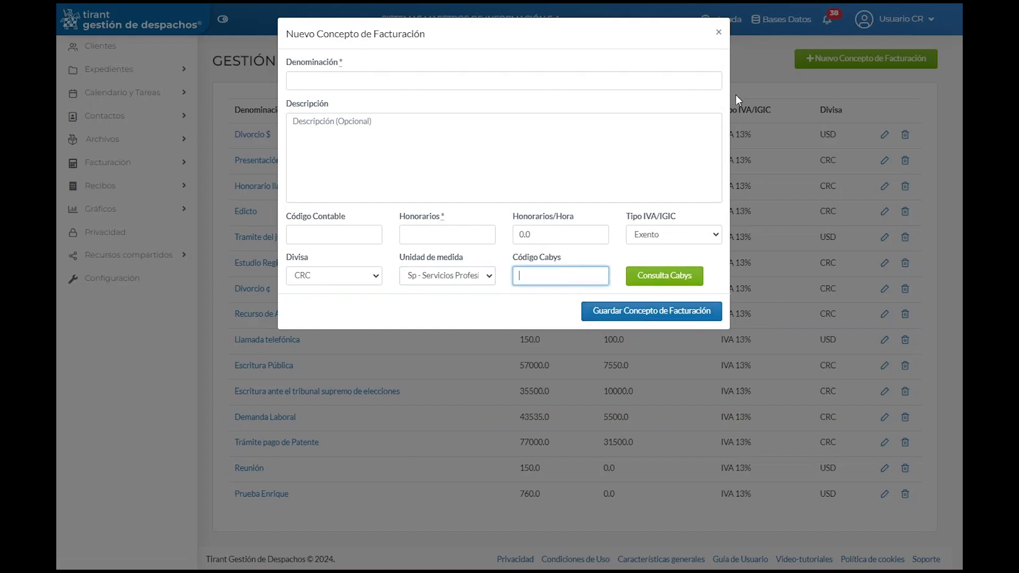
left_click(723, 36)
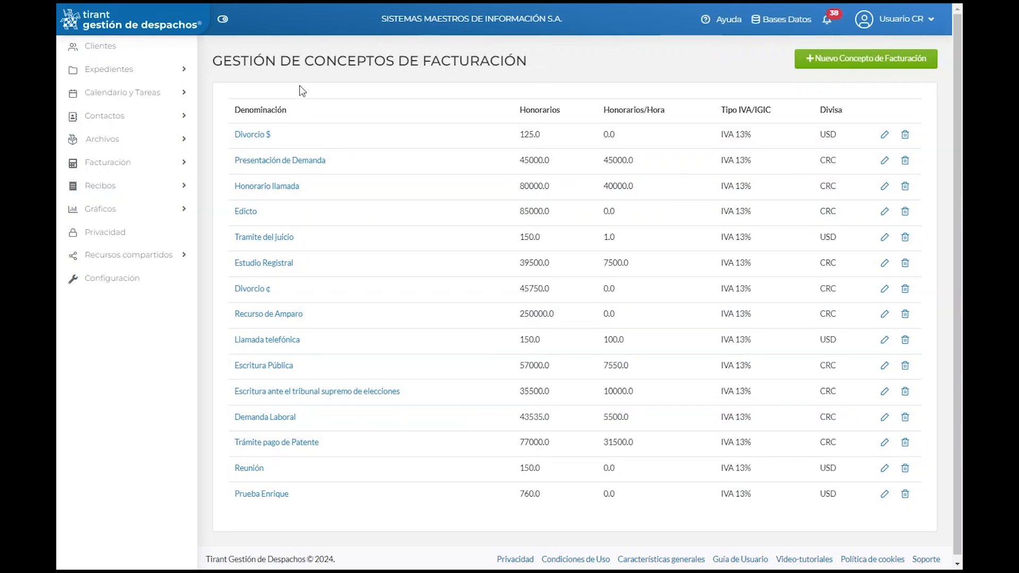
Step: Point out the concept list's name, Honorarios and IVA type columns
left_click_drag(246, 110, 291, 118)
left_click_drag(518, 113, 563, 114)
left_click_drag(726, 110, 814, 116)
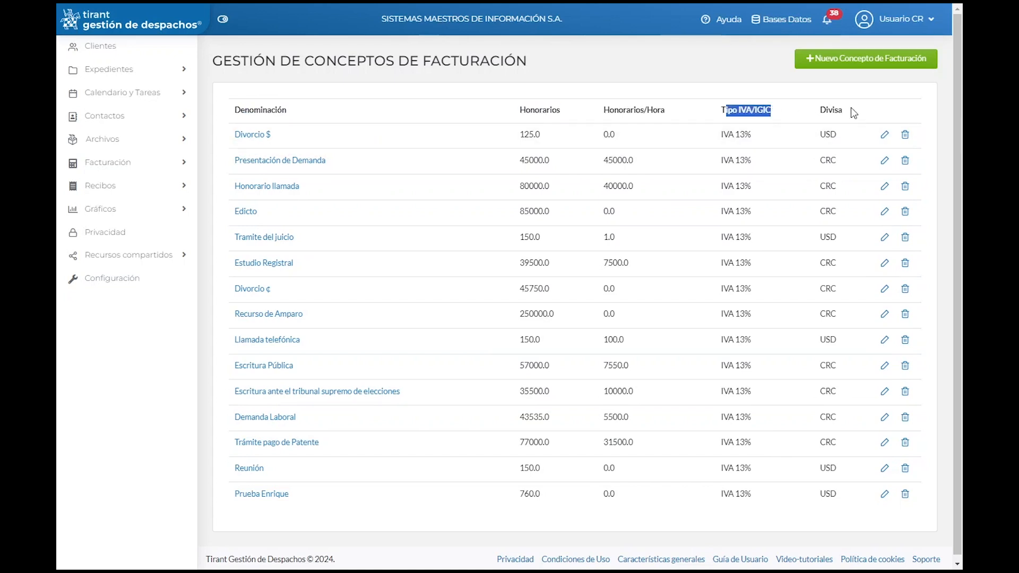
left_click(884, 110)
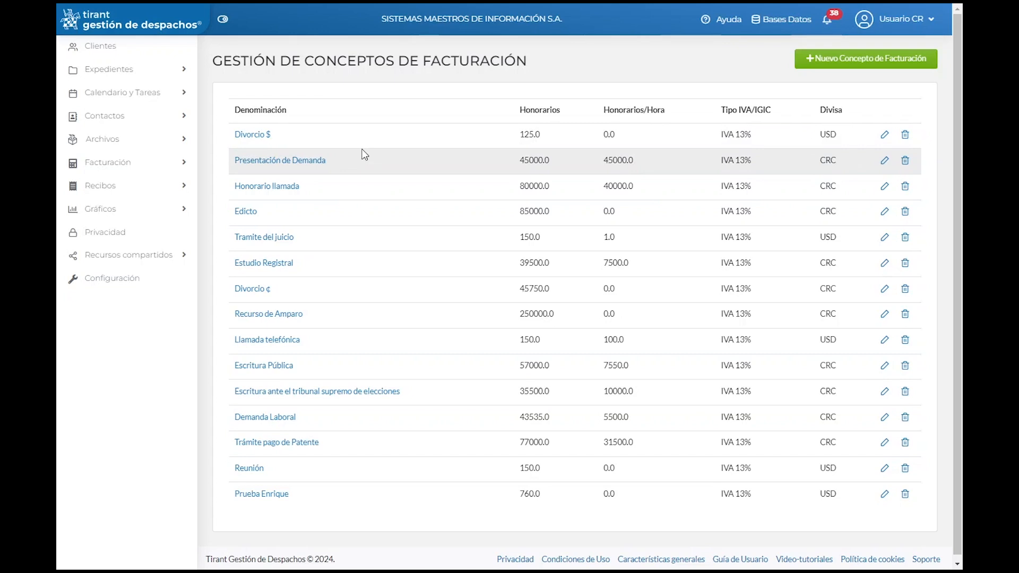
Step: Expand and collapse Facturación in the sidebar, then return to the Configuración overview
left_click(117, 163)
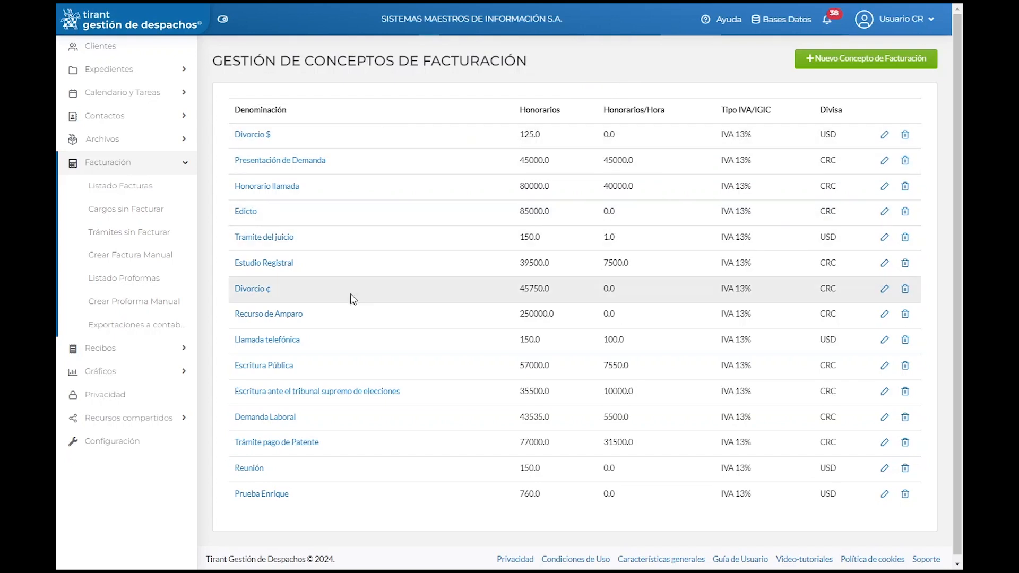
left_click(103, 164)
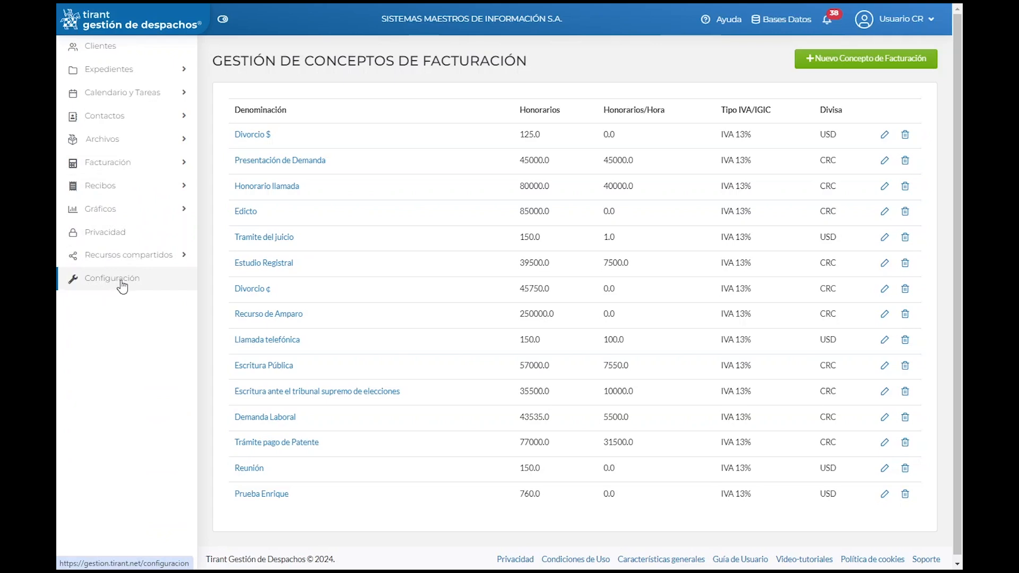
left_click(121, 281)
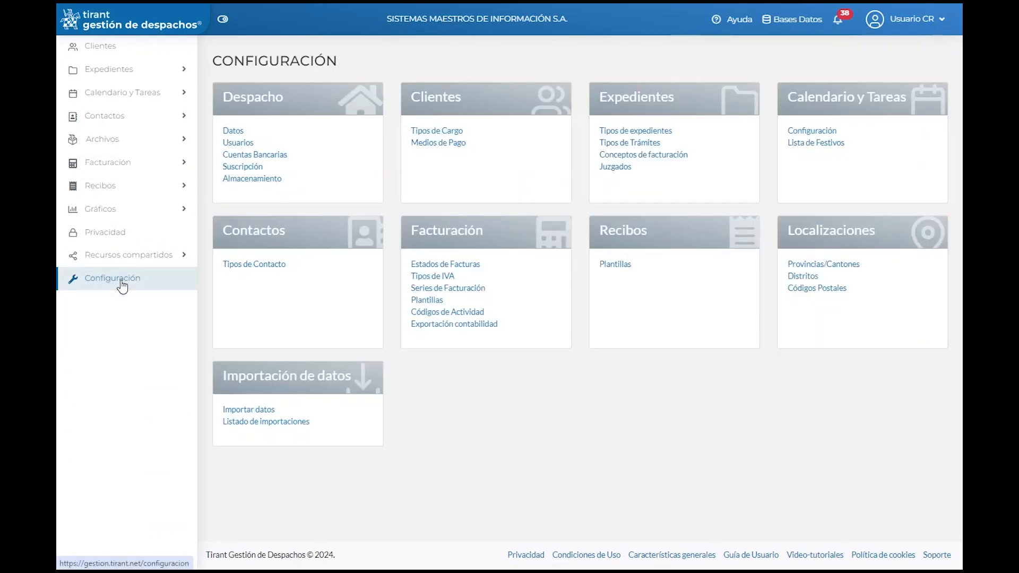
Step: Open Series de Facturación and look at the Nueva Serie form without saving
left_click_drag(412, 228, 506, 224)
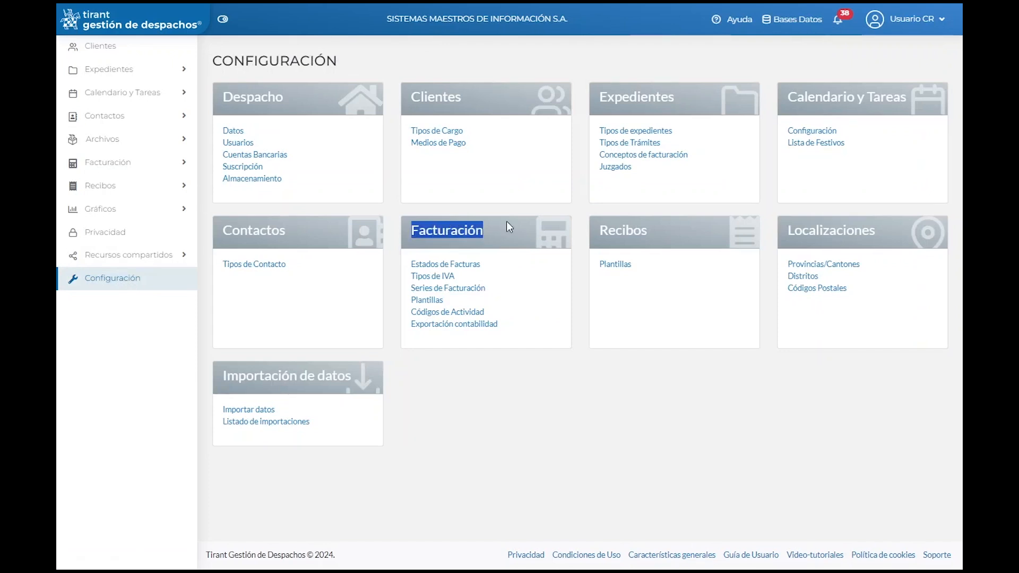
left_click(480, 290)
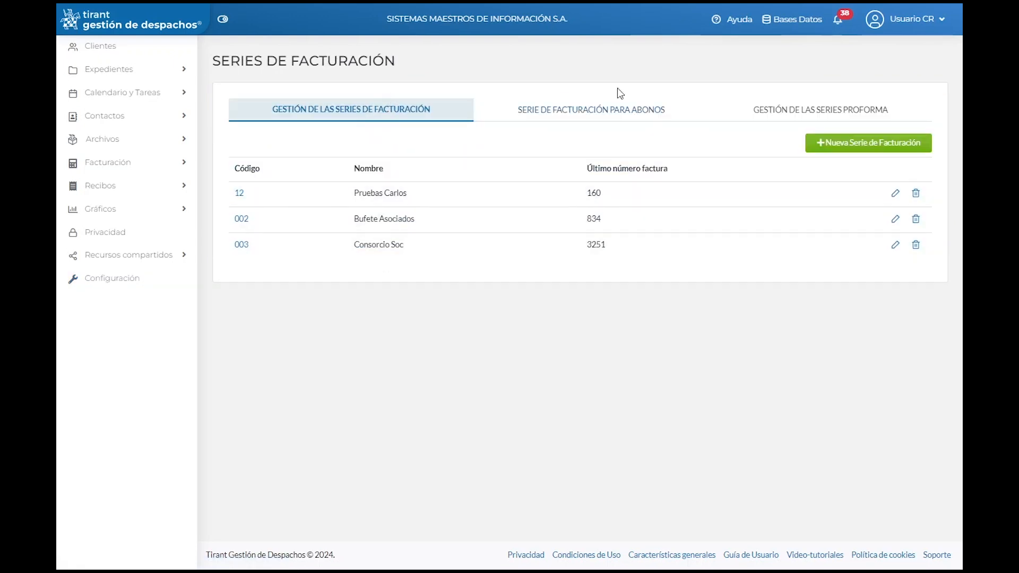
left_click(886, 144)
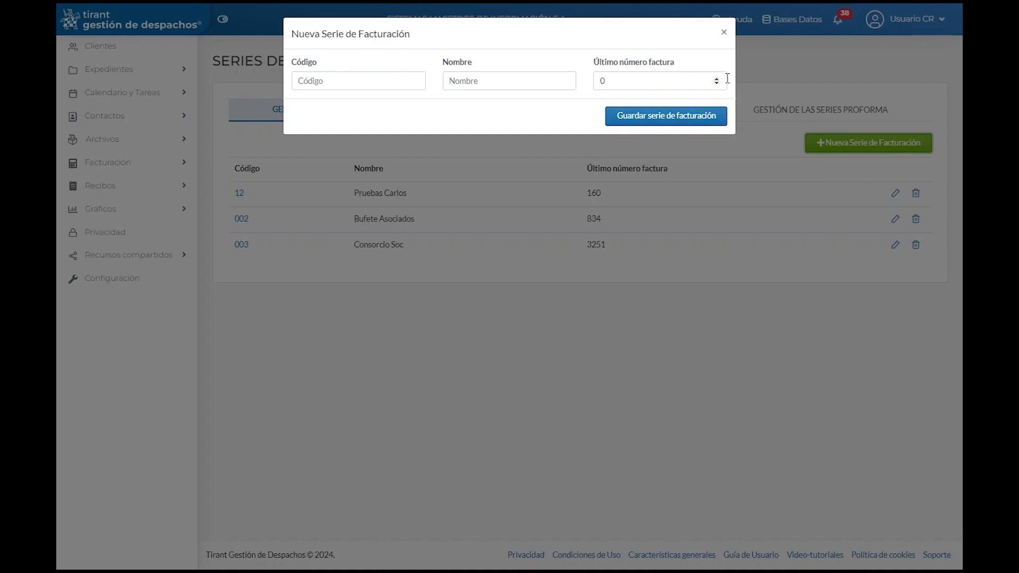
left_click(724, 33)
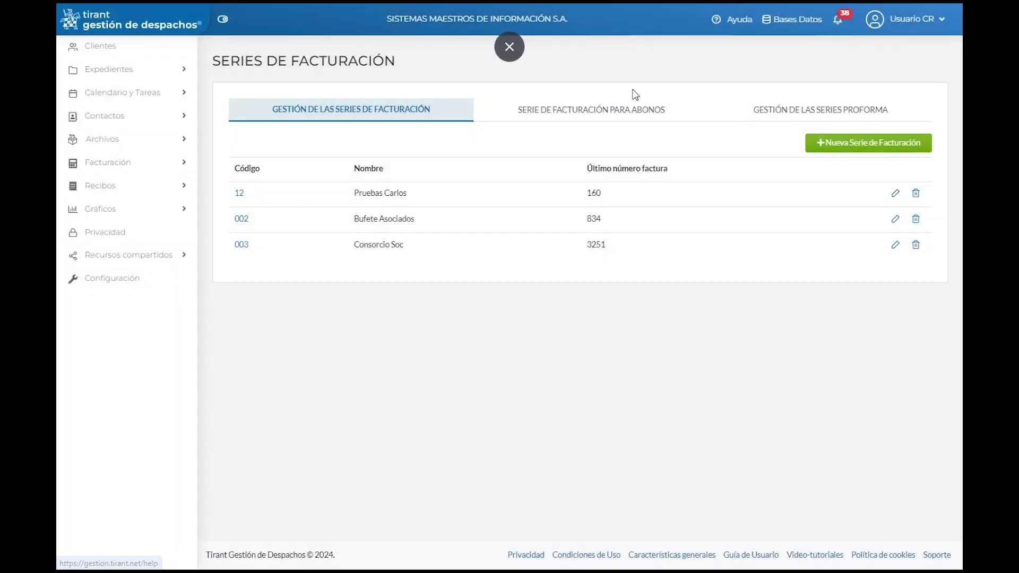
Step: Review the Abonos and Proforma series, peek at Nueva Serie Proforma, and return to invoice series
left_click(611, 117)
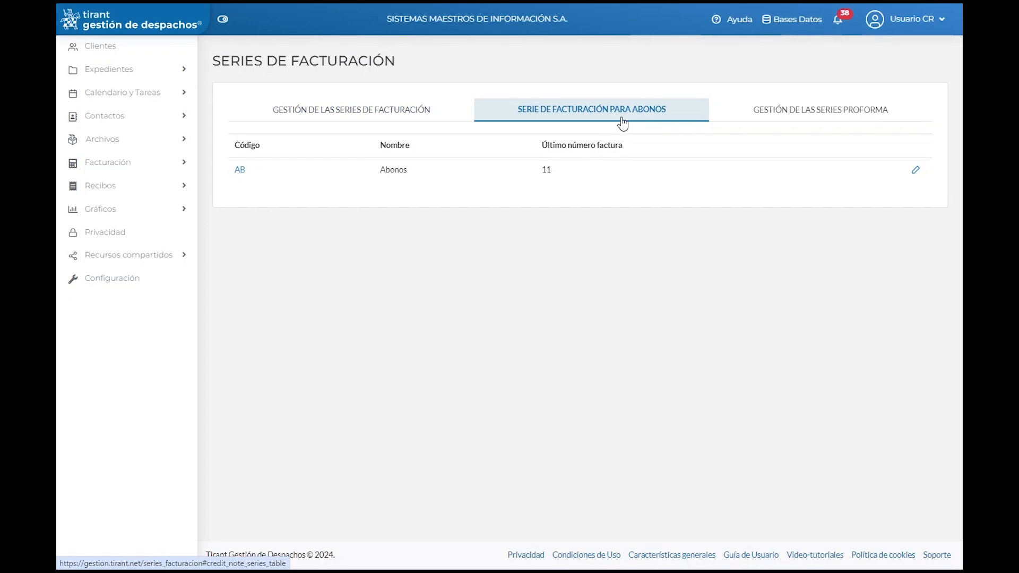
left_click(795, 121)
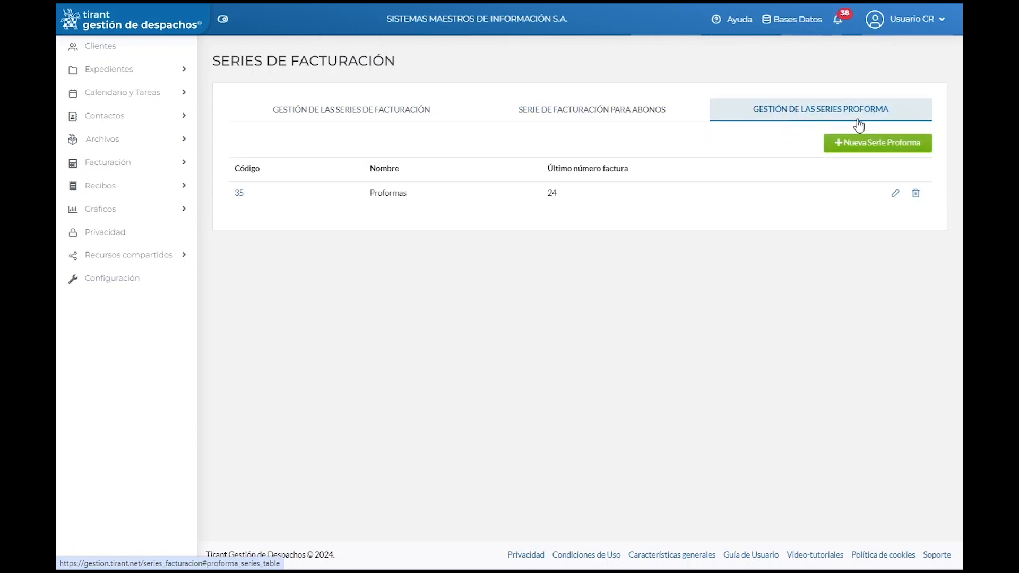
left_click(881, 152)
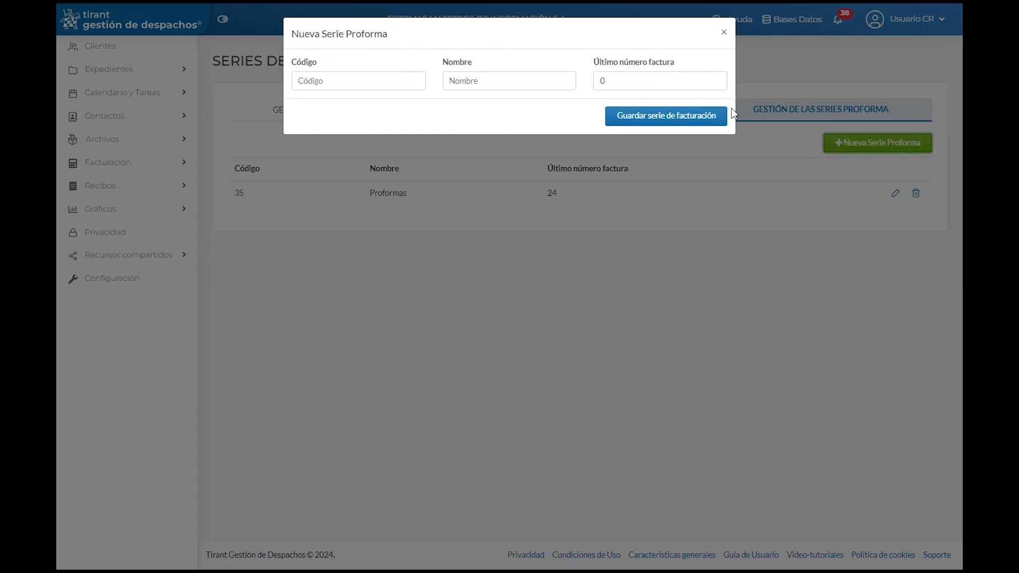
left_click(724, 32)
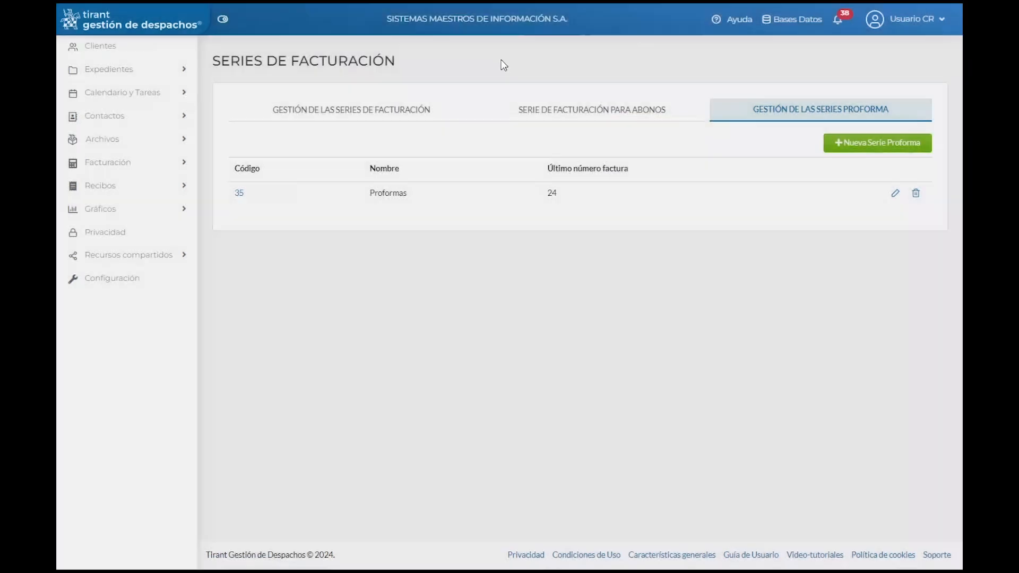
left_click(368, 108)
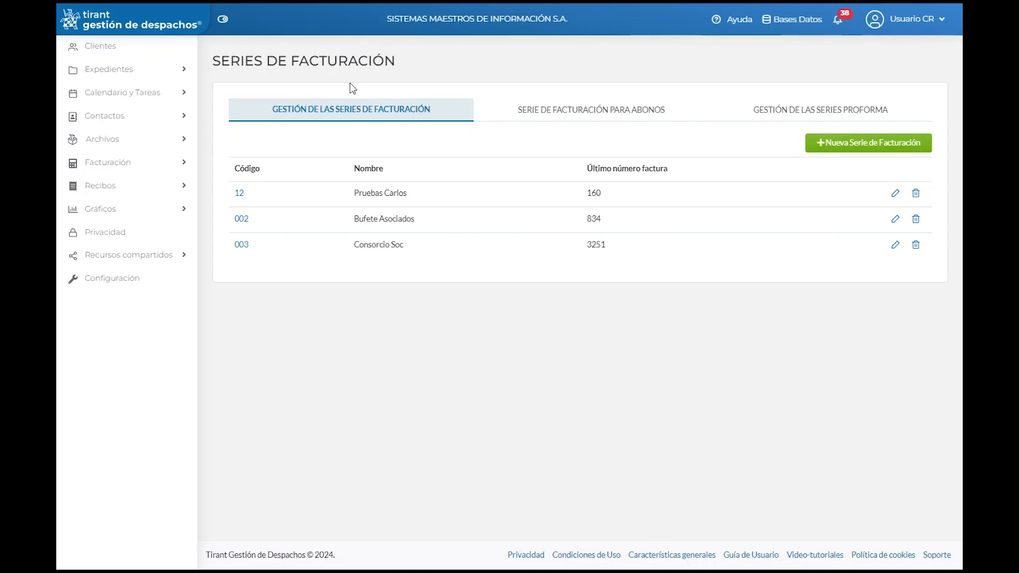
Step: Open the client's Adelantos tab from Clientes, showing seven advances, and begin a new advance
left_click(103, 55)
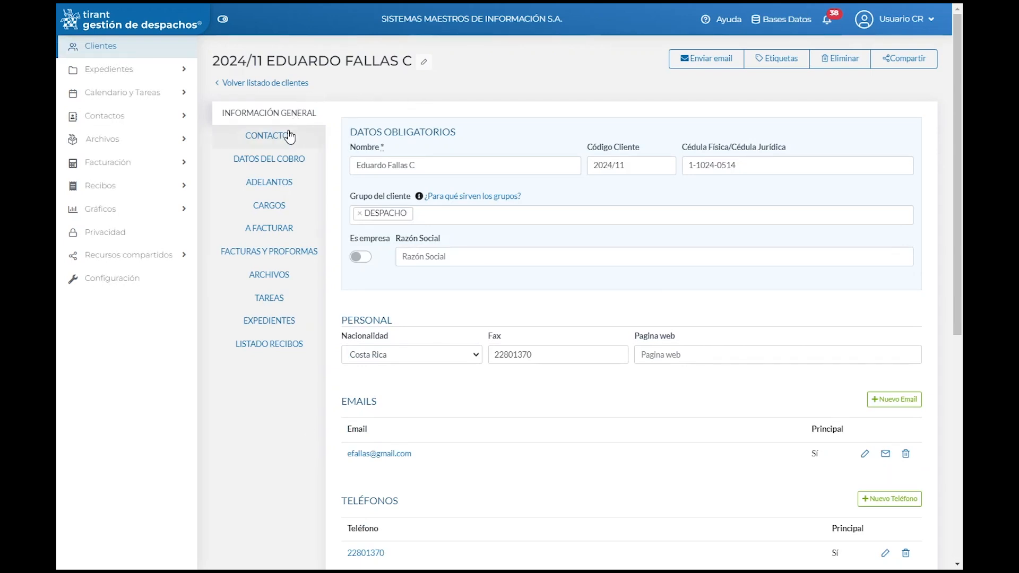
left_click(279, 190)
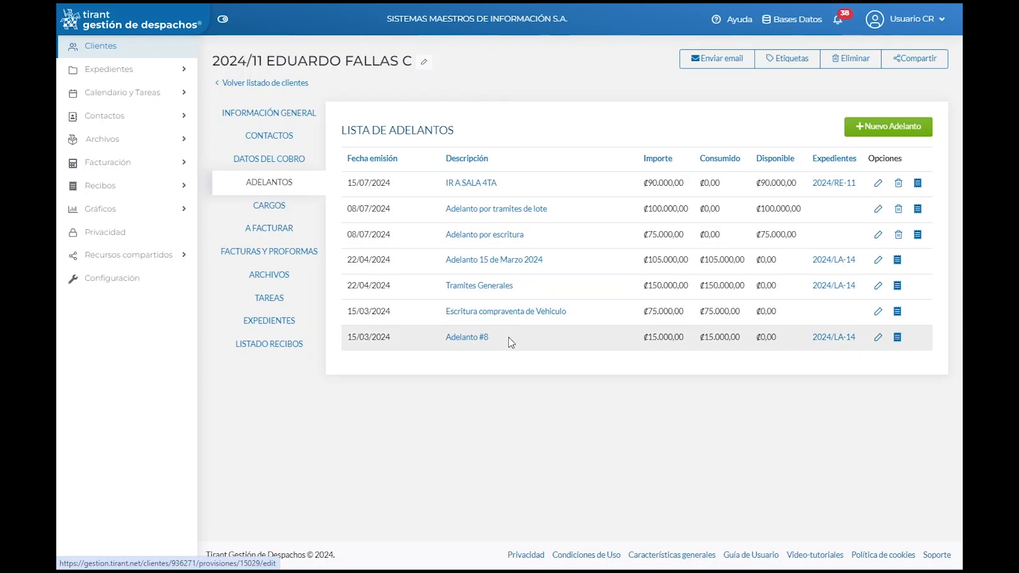
left_click_drag(266, 60, 399, 59)
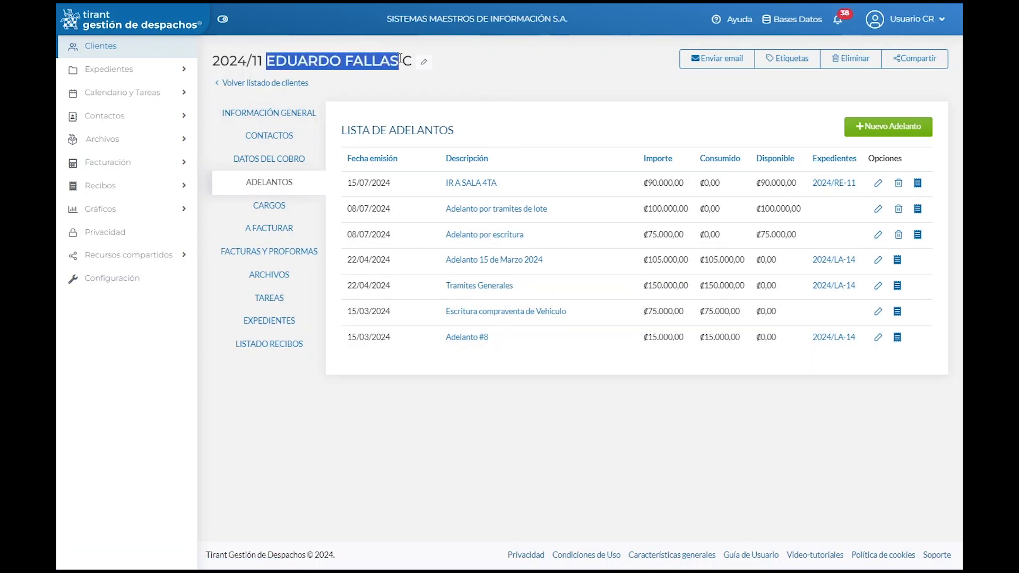
left_click(529, 107)
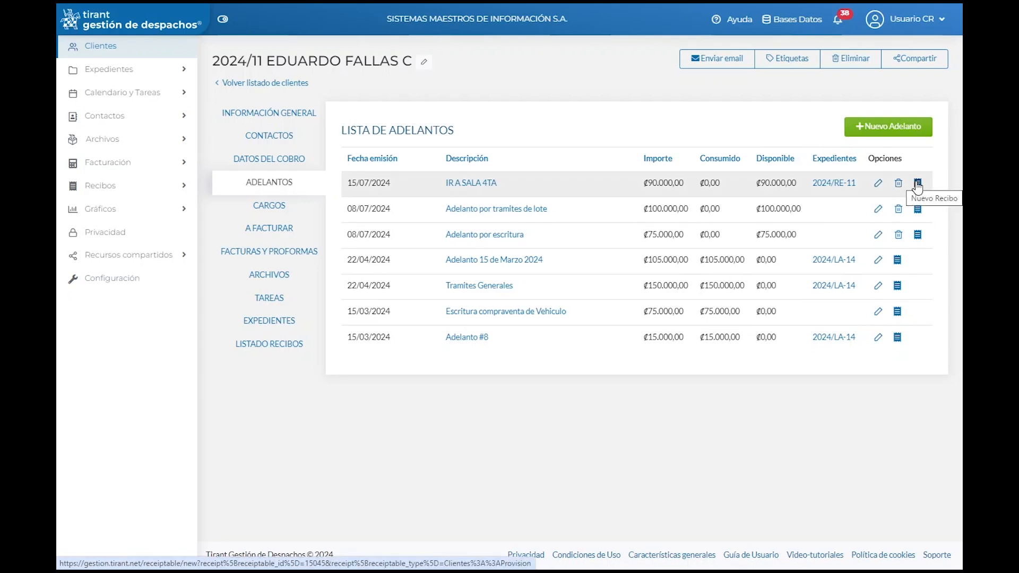
left_click(891, 134)
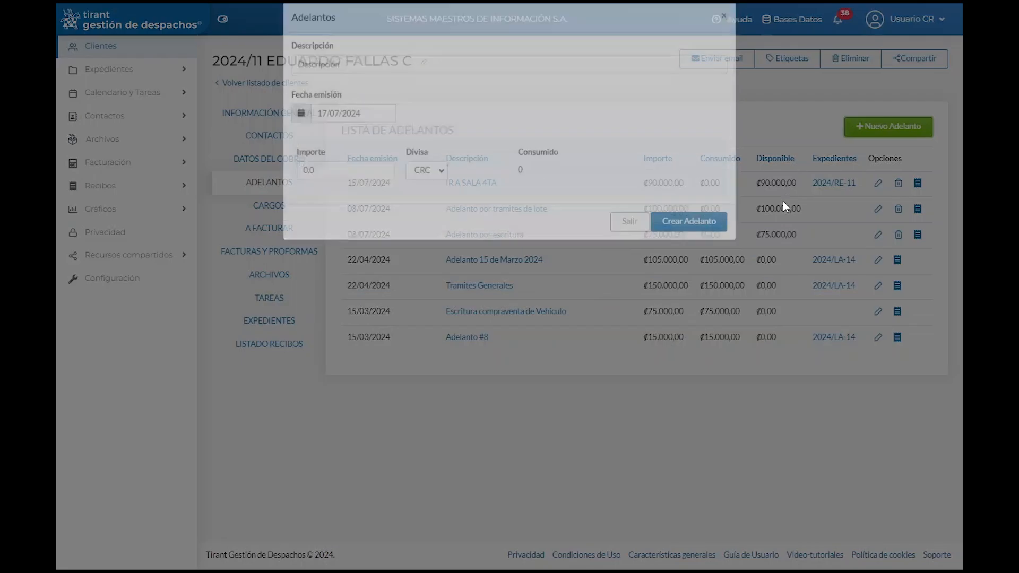
Step: Create the Consultorias Comerciales advance dated 17/07/2024 in CRC for 89000
left_click(324, 85)
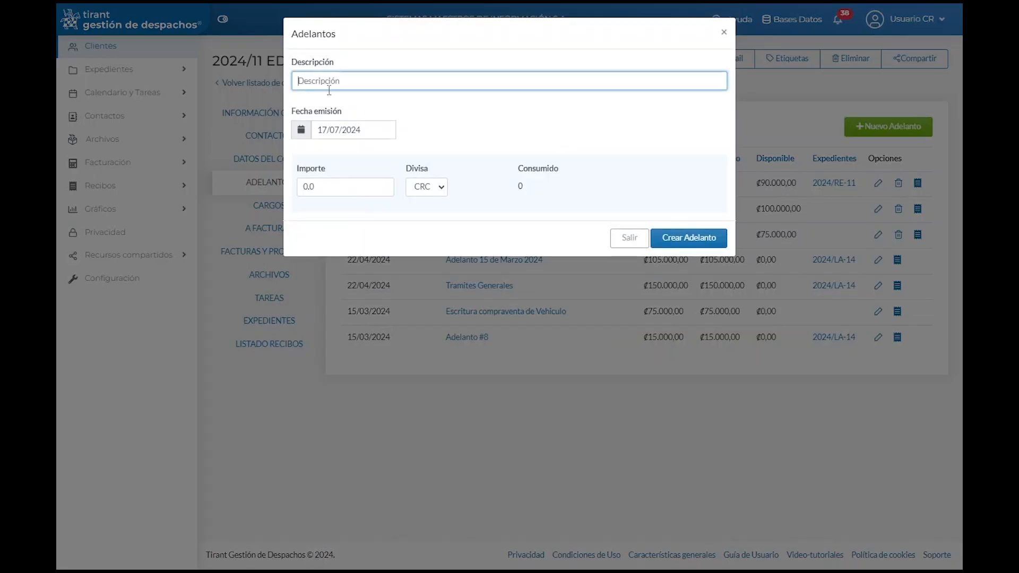
type("Consultorias Comerciales")
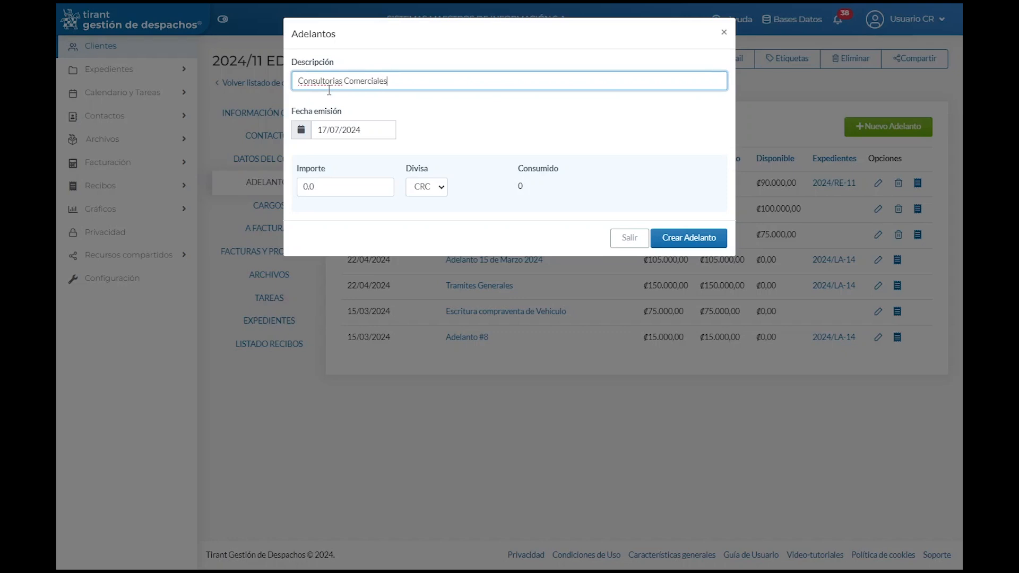
right_click(326, 81)
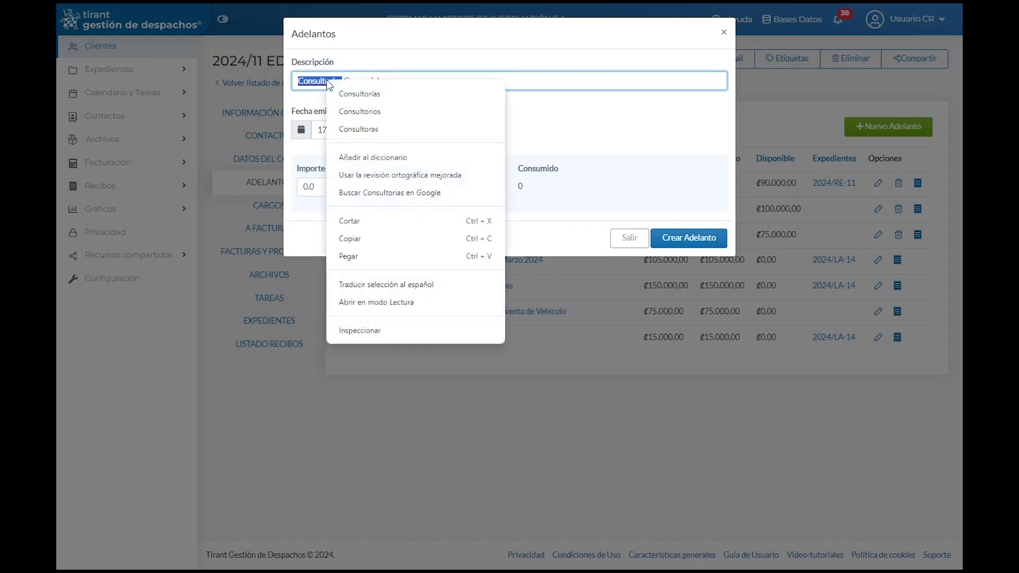
left_click(354, 92)
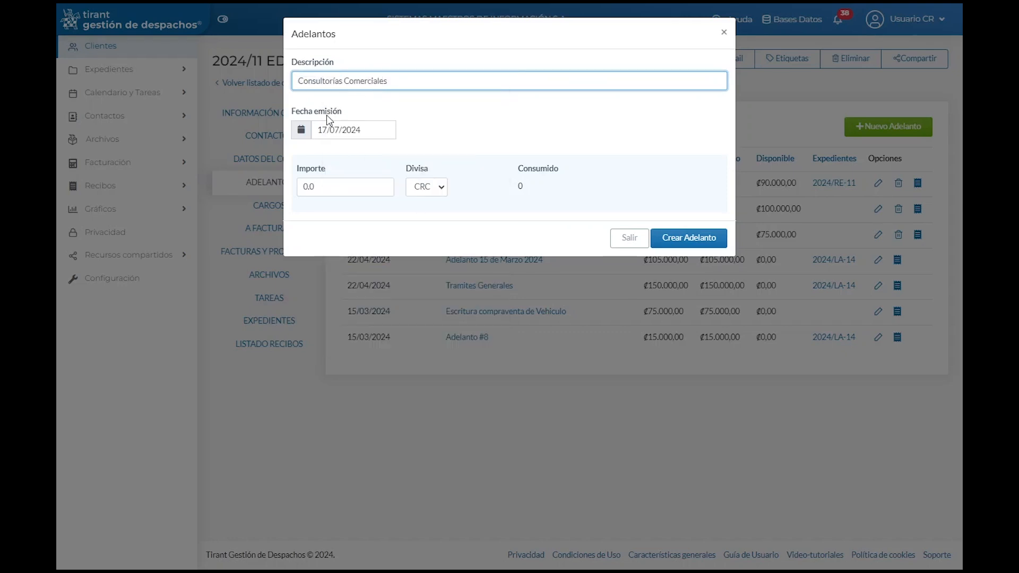
left_click(299, 132)
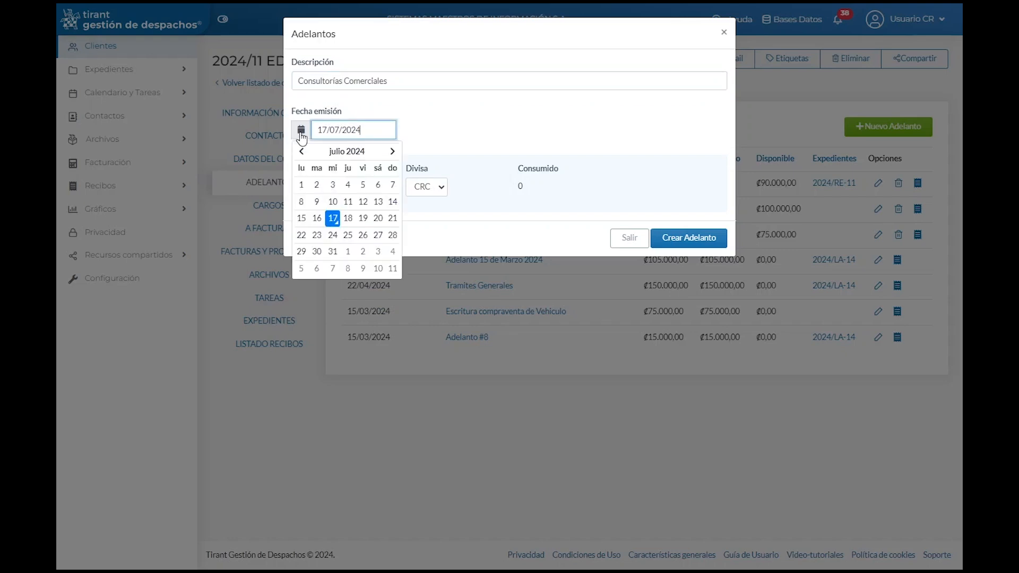
left_click(333, 220)
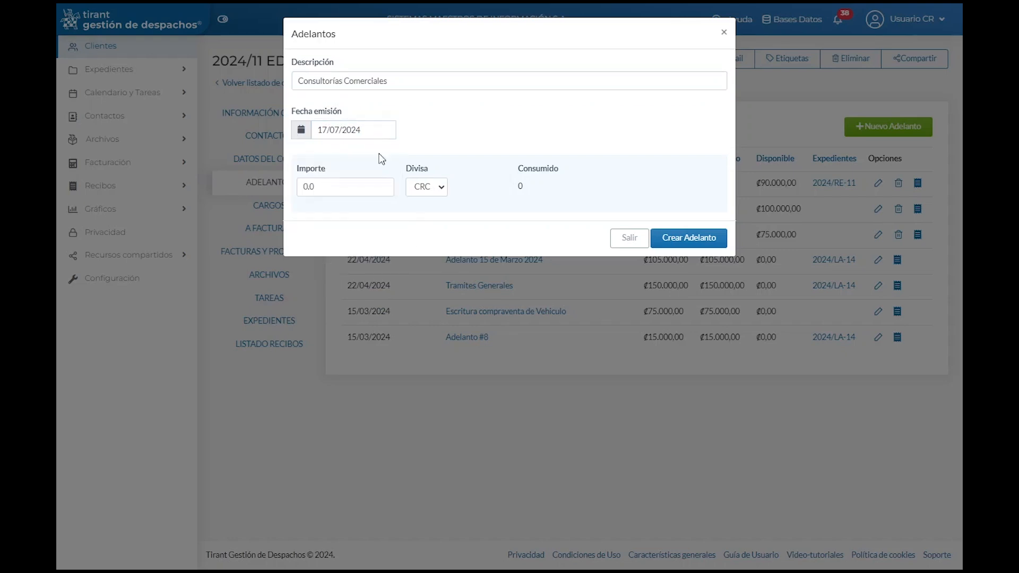
left_click(445, 192)
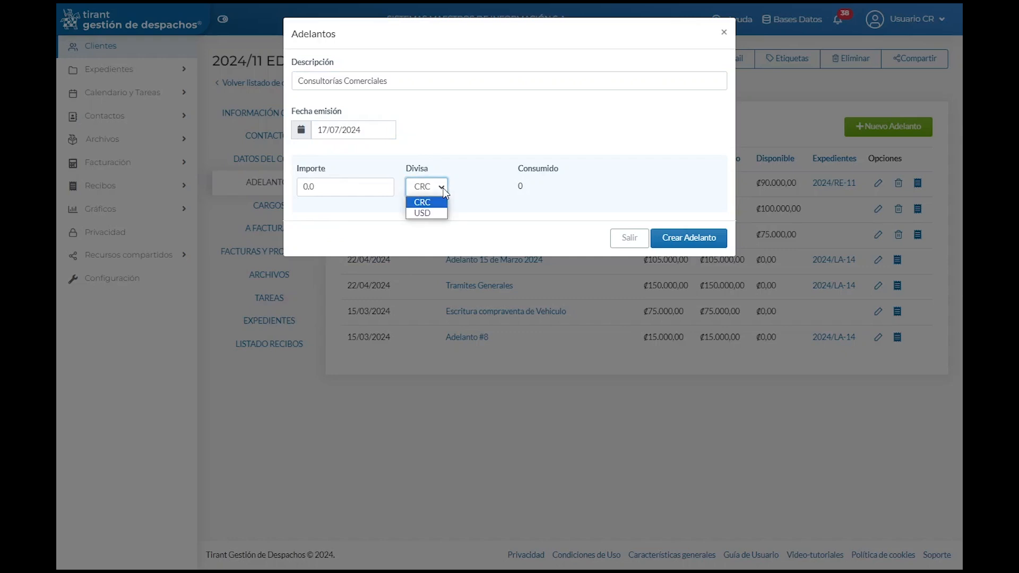
left_click(423, 203)
left_click_drag(340, 189, 292, 197)
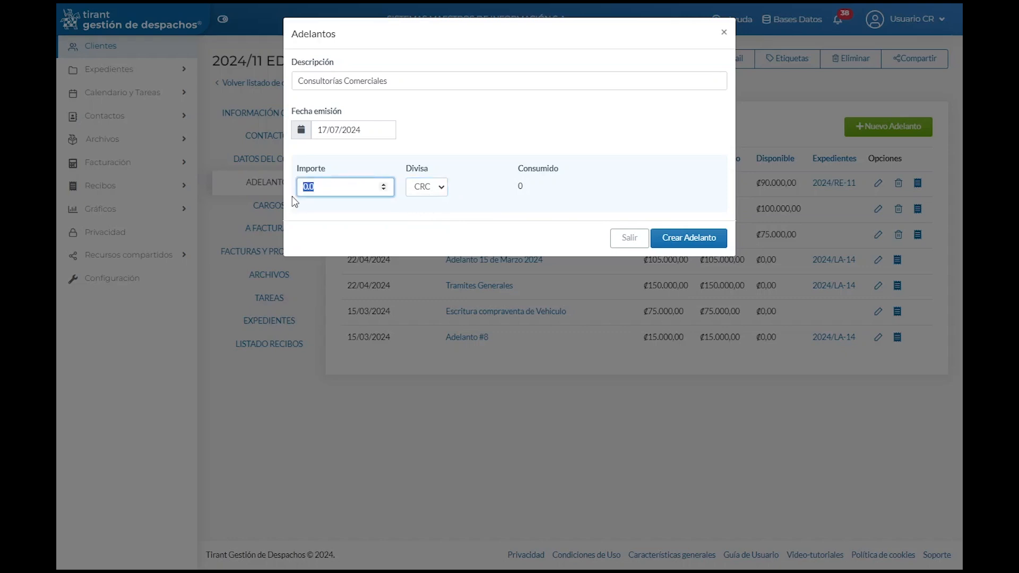
type("89000")
left_click(680, 239)
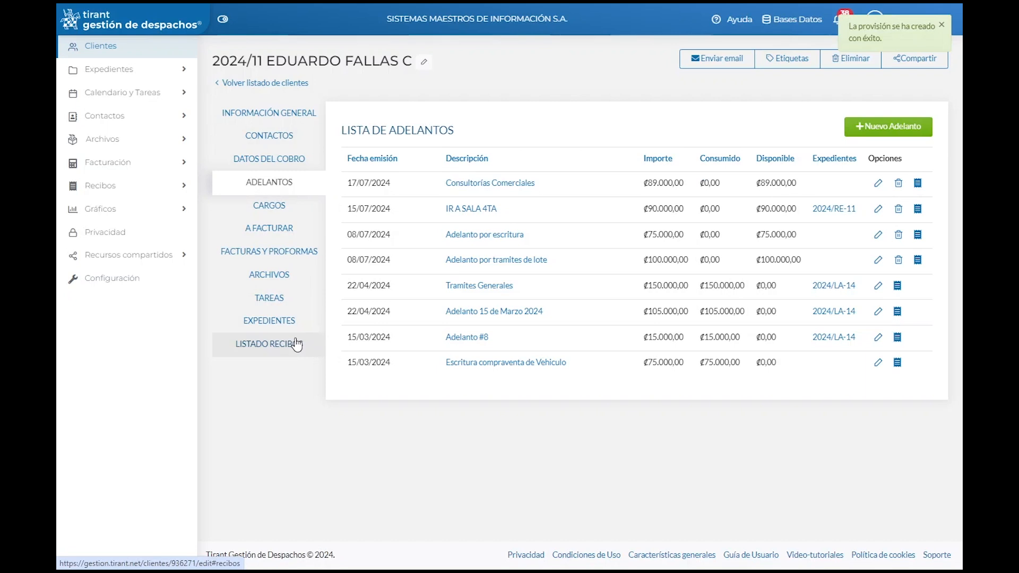
Step: Switch to the client's Cargos tab and look over the monthly and one-off charges
left_click(273, 213)
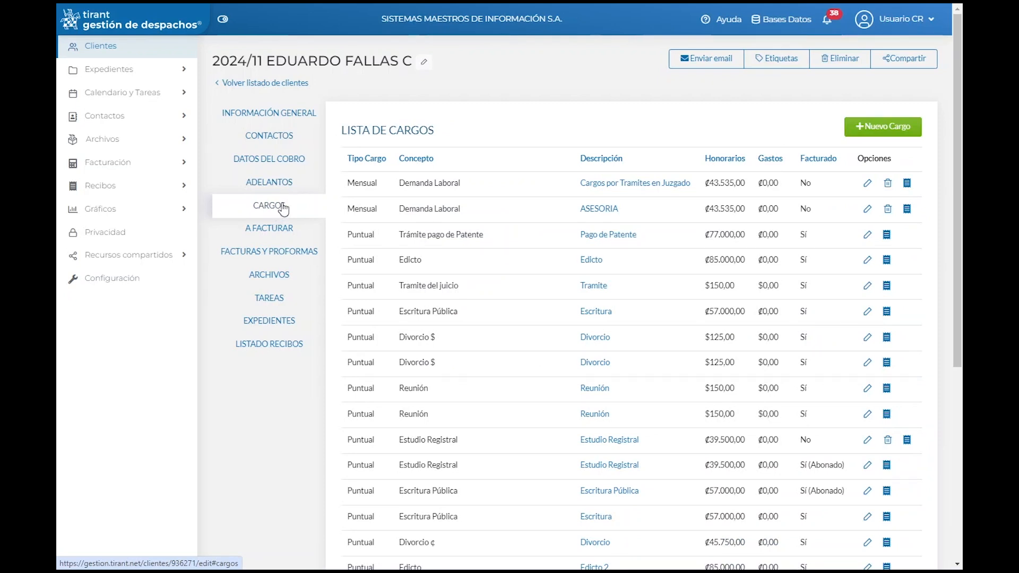
scroll(503, 243, "down", 1)
scroll(509, 257, "up", 1)
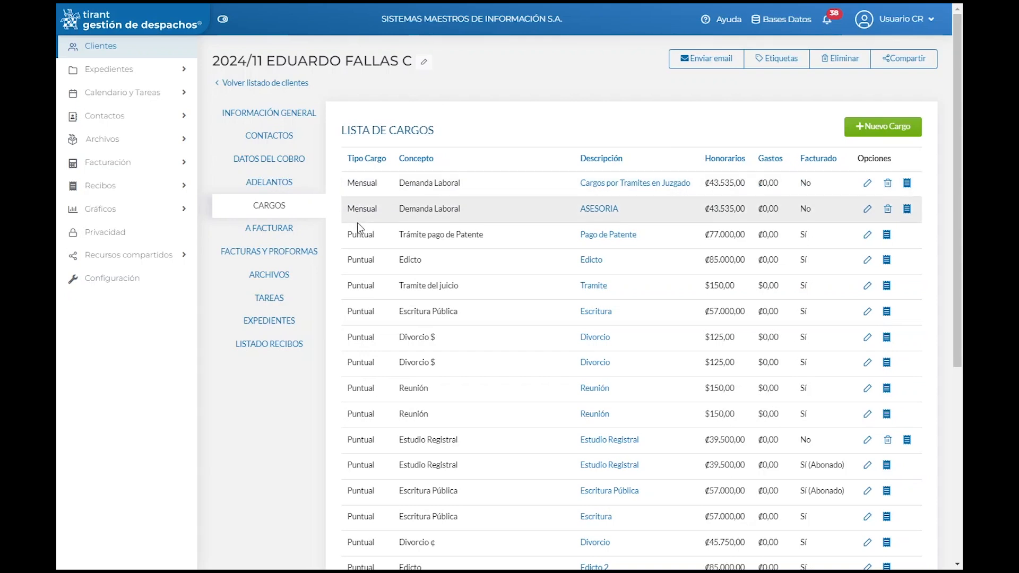
left_click_drag(382, 159, 346, 160)
left_click(491, 133)
left_click_drag(400, 169, 441, 169)
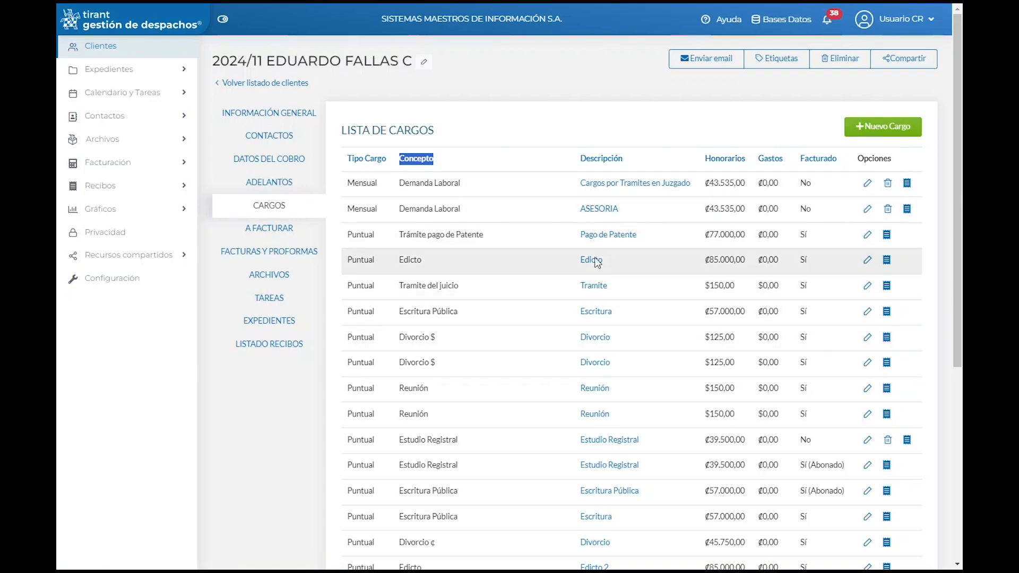
Step: Start a new charge described as Estudios Legales with charge type Mensual
left_click(901, 137)
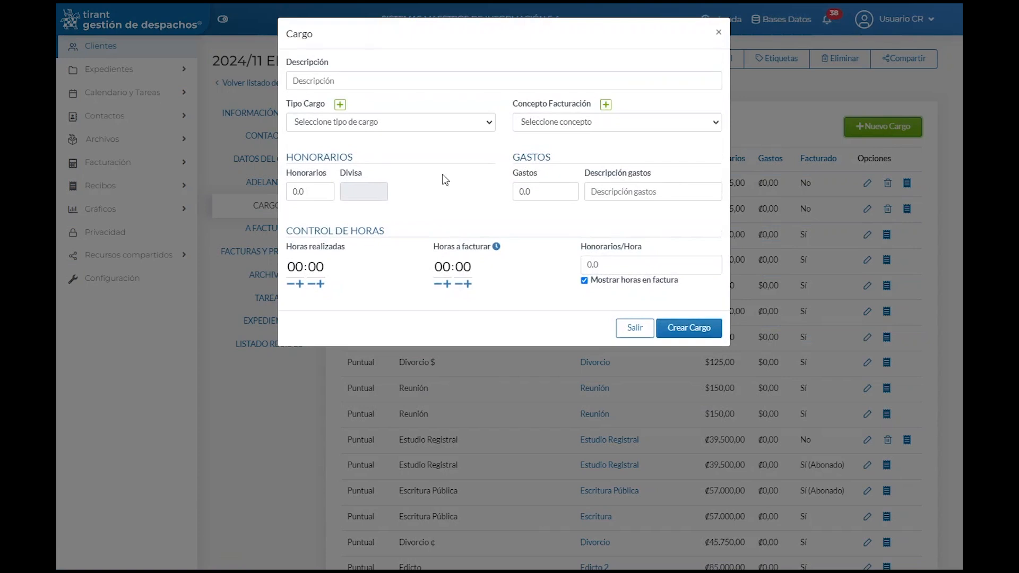
left_click(314, 77)
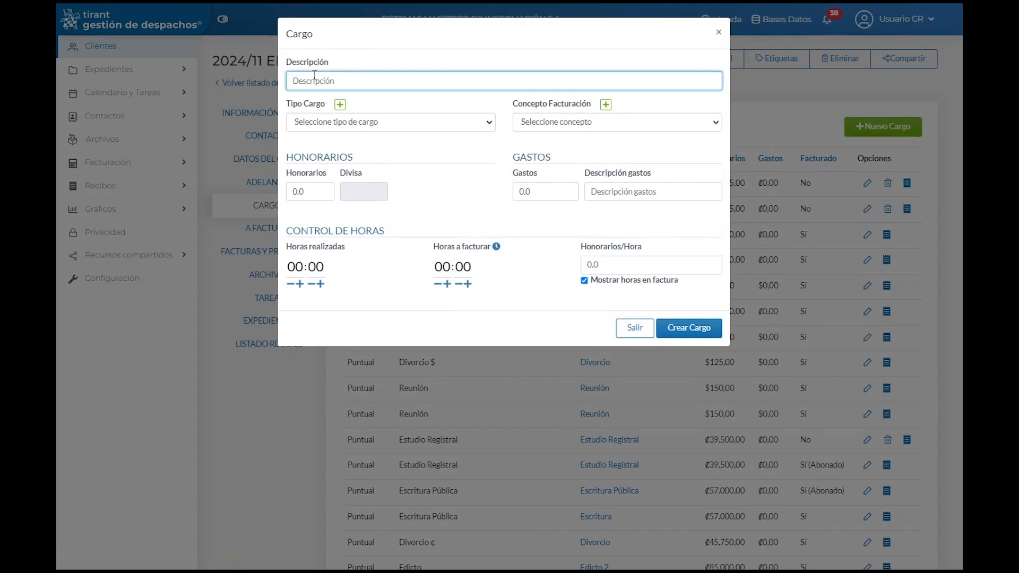
type("Es")
left_click(322, 122)
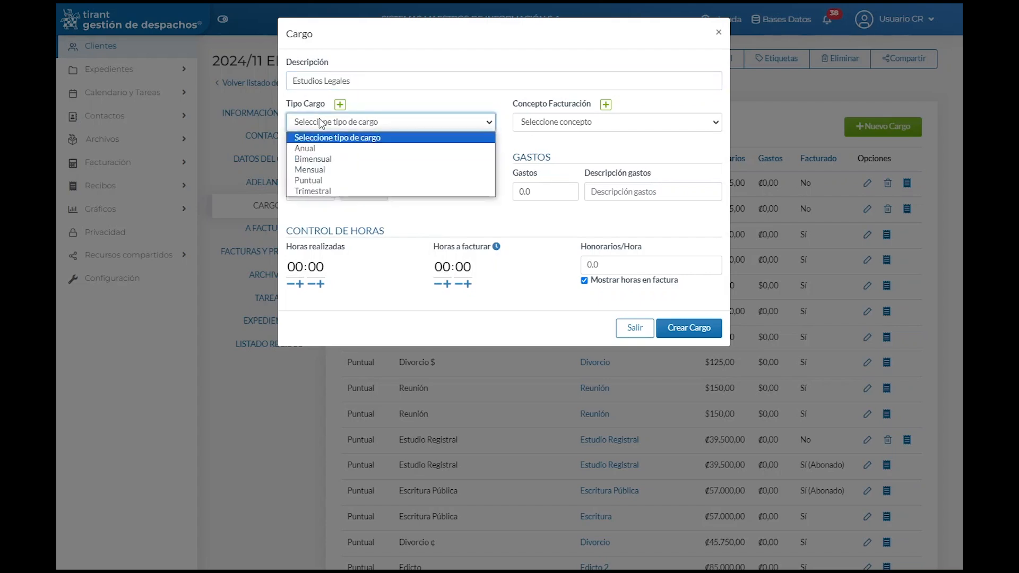
left_click(316, 171)
Step: Look at the new charge-type form without adding one, then open the billing concept choices
left_click(333, 124)
left_click(334, 124)
left_click(340, 109)
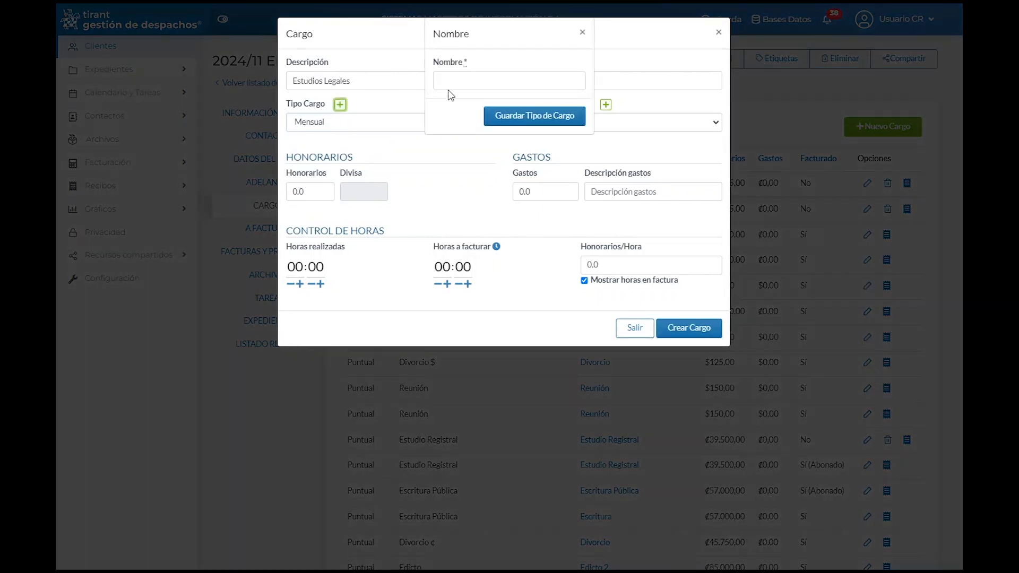
left_click(583, 33)
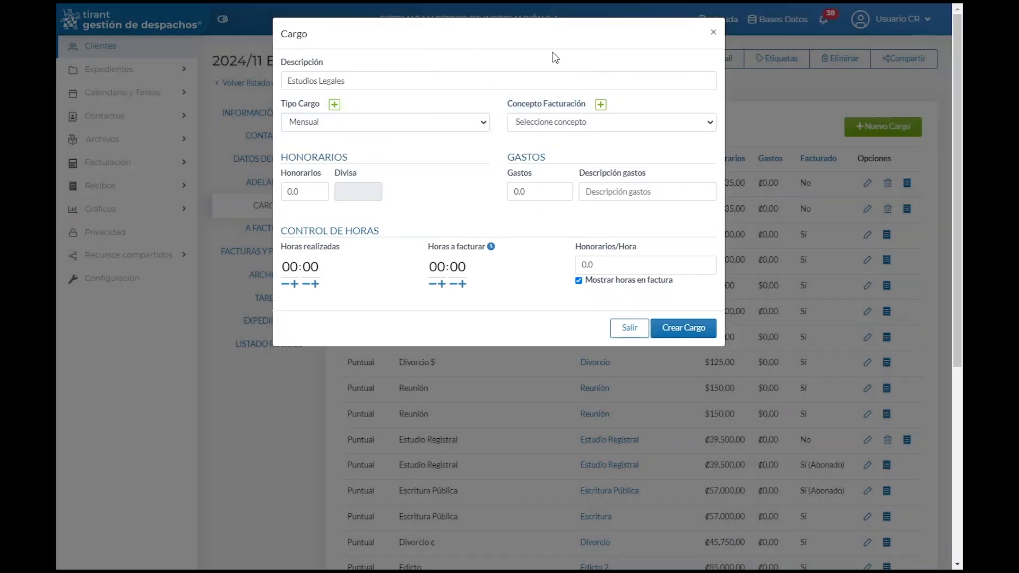
left_click(702, 127)
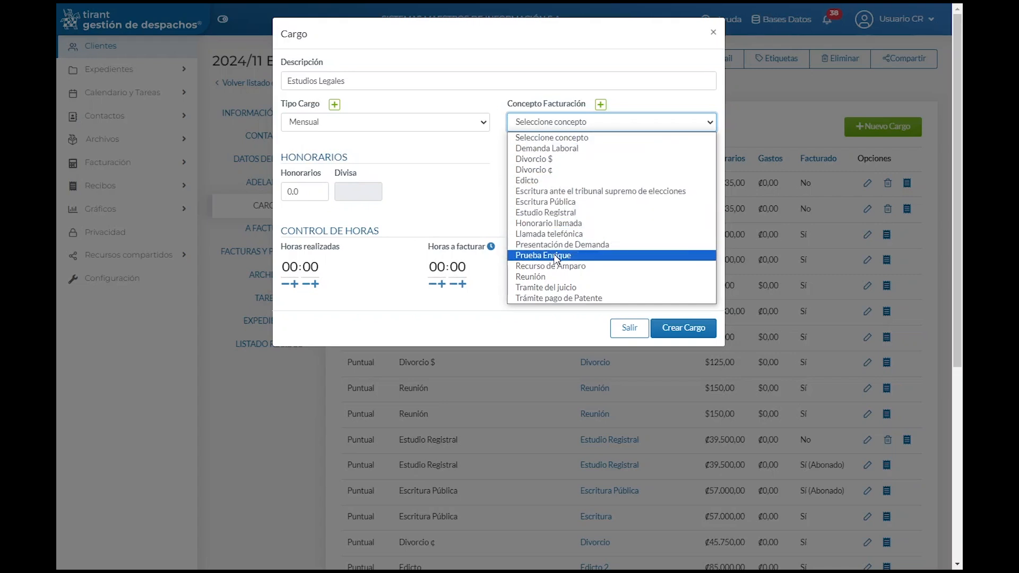
Step: Pick Tramite del juicio as billing concept and inspect its 150.0 fee amount
left_click(543, 288)
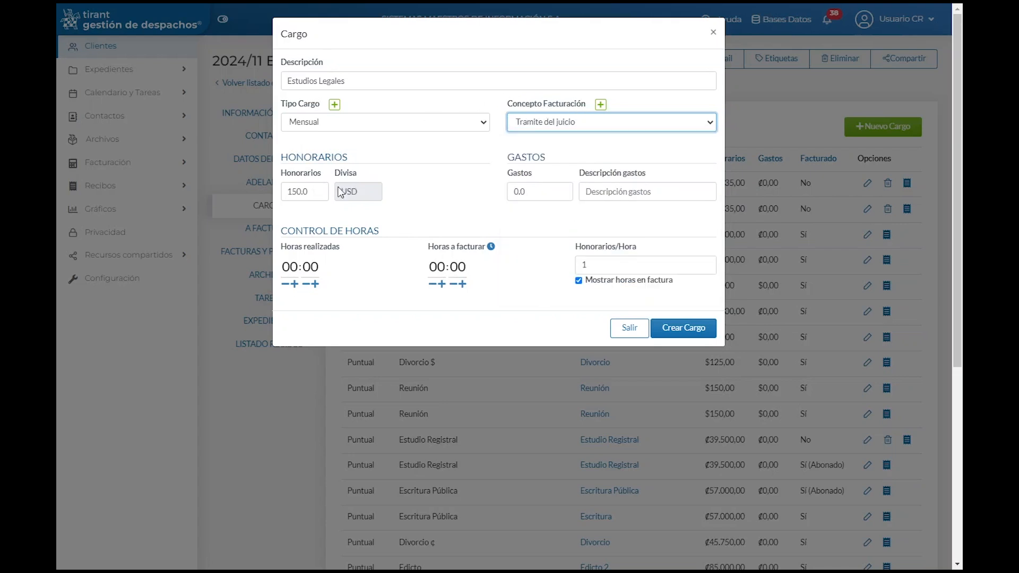
double_click(279, 159)
double_click(295, 193)
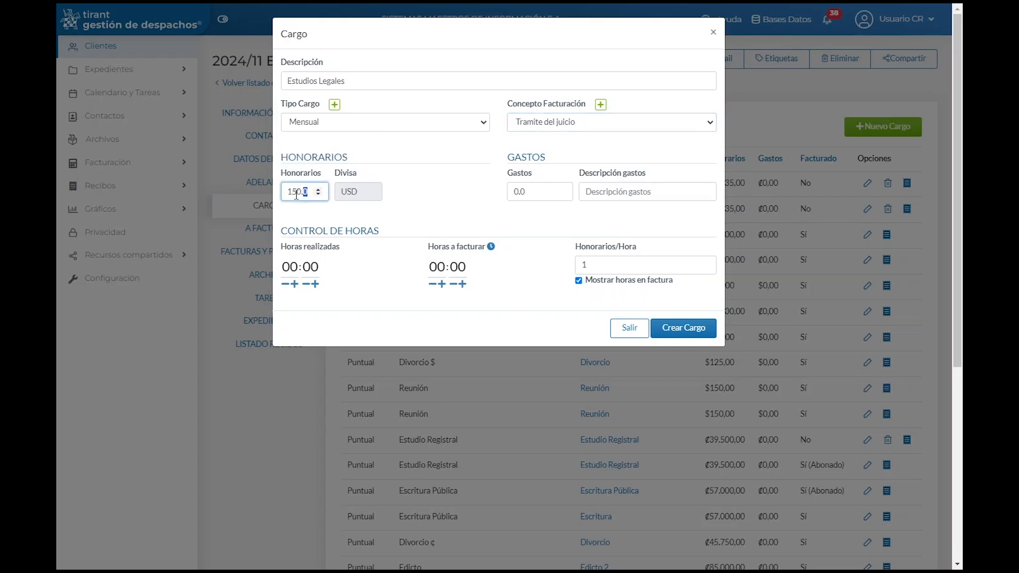
double_click(351, 193)
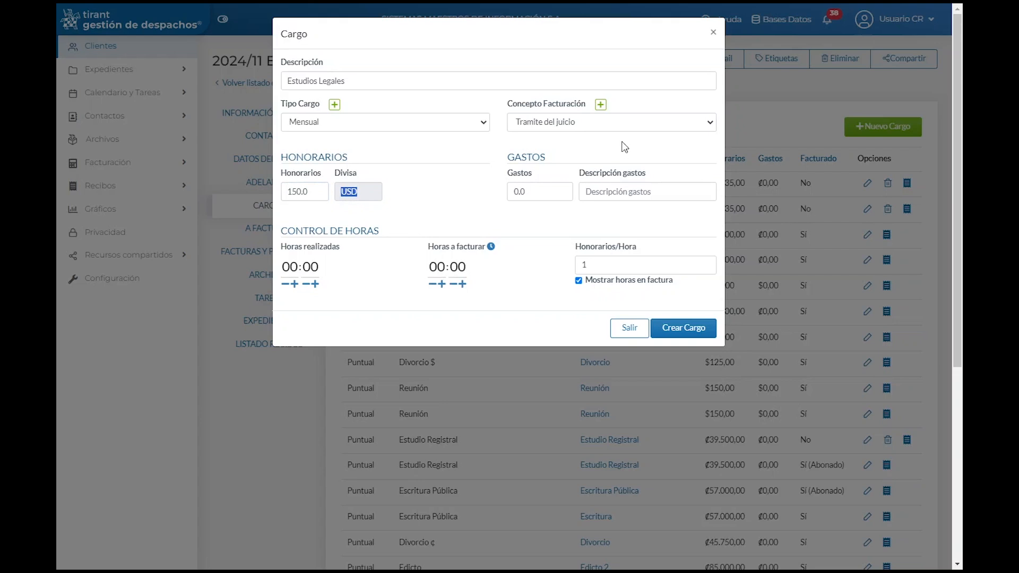
Step: Switch the concept to Edicto and create the ₡85.000,00 monthly Estudios Legales charge
left_click(625, 124)
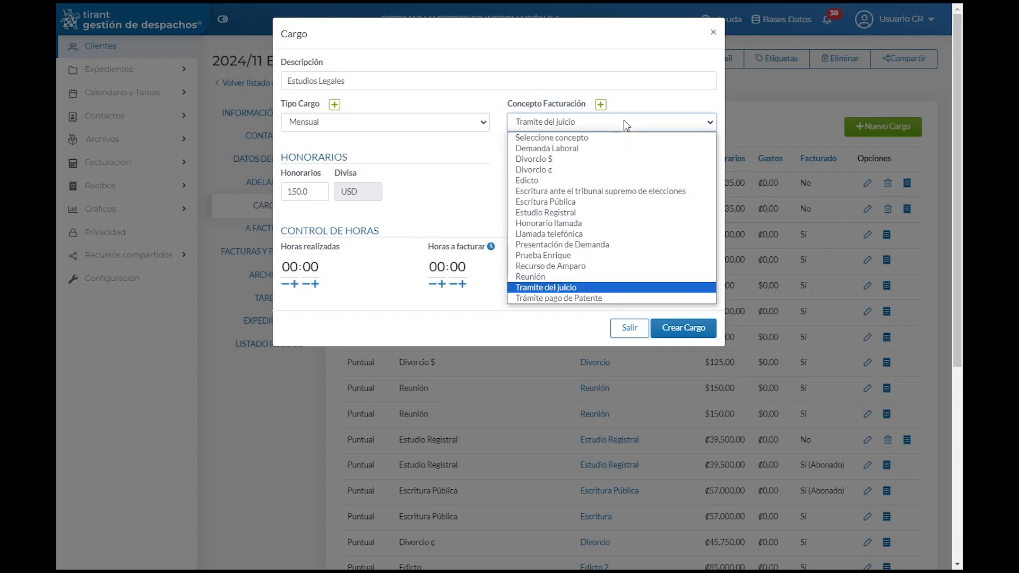
left_click(536, 180)
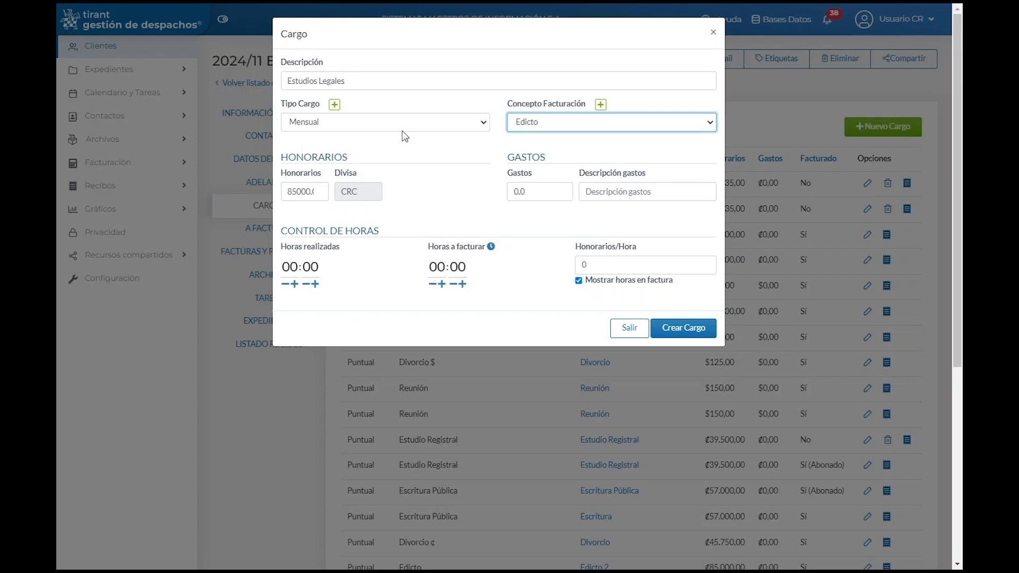
left_click_drag(510, 157, 642, 174)
left_click(620, 207)
left_click(590, 193)
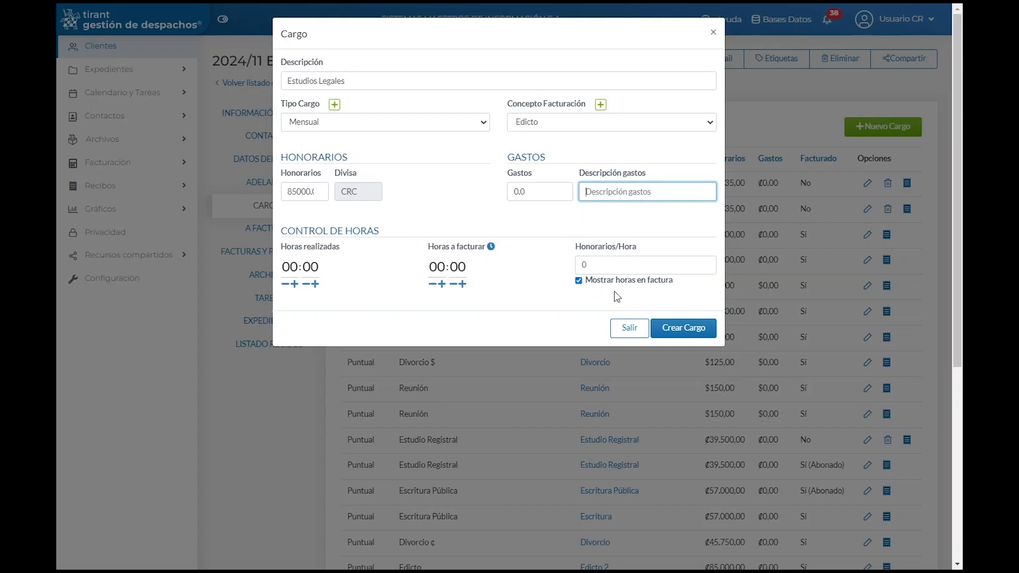
left_click_drag(599, 288, 674, 288)
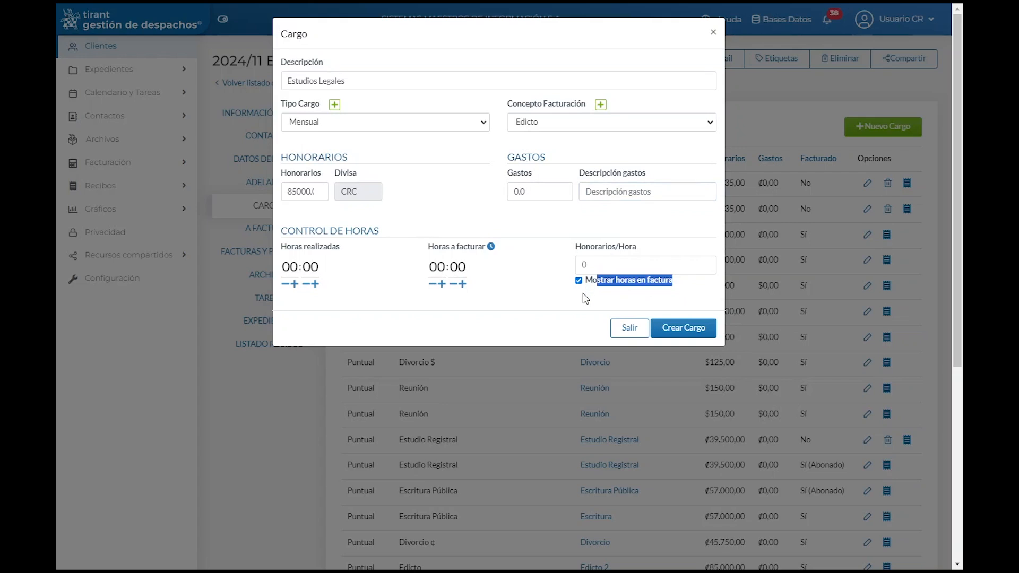
left_click(678, 328)
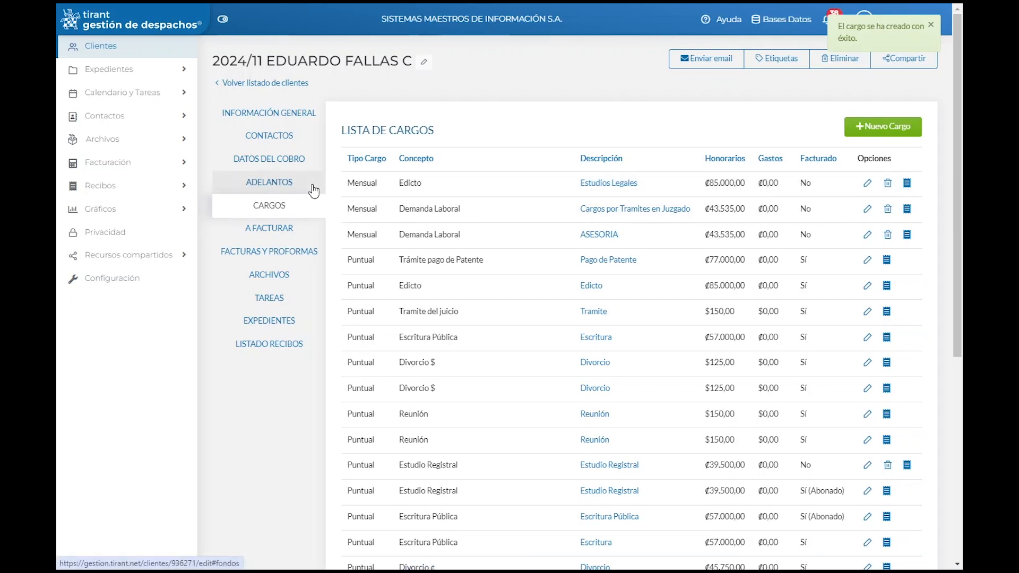
Step: Open the A Facturar tab, glance at pending procedures, and return to pending charges
left_click(267, 234)
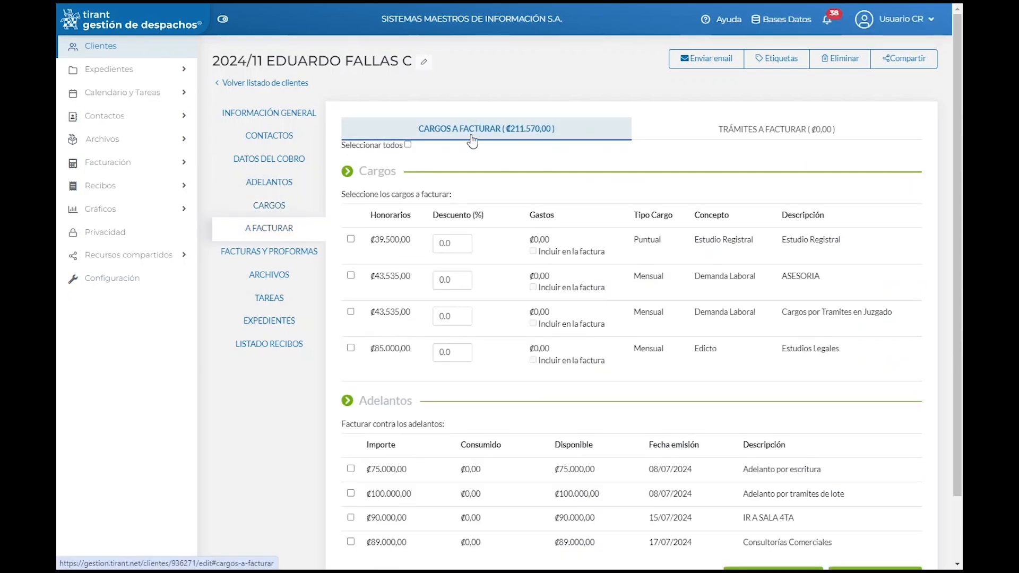
left_click(758, 130)
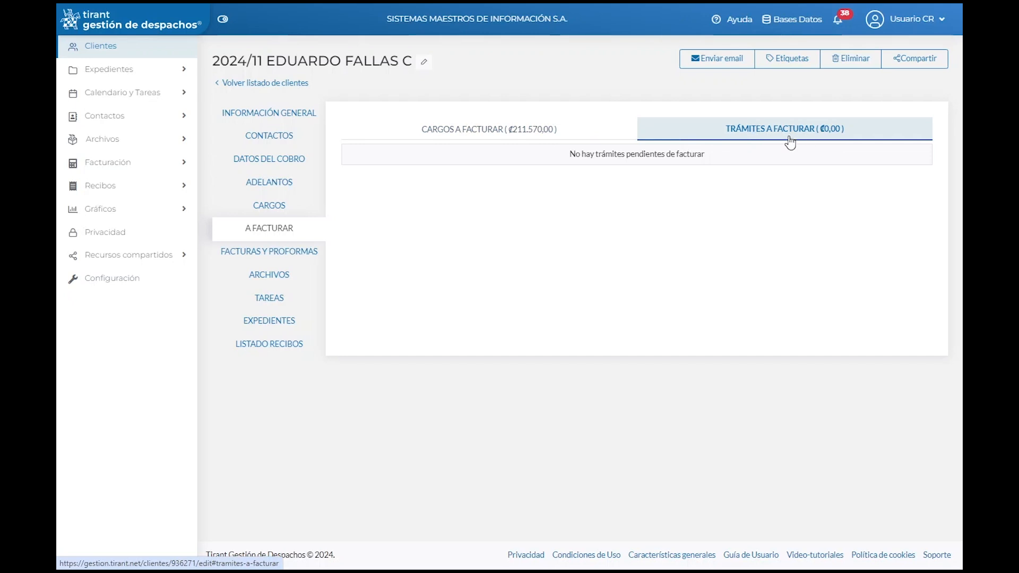
left_click(512, 133)
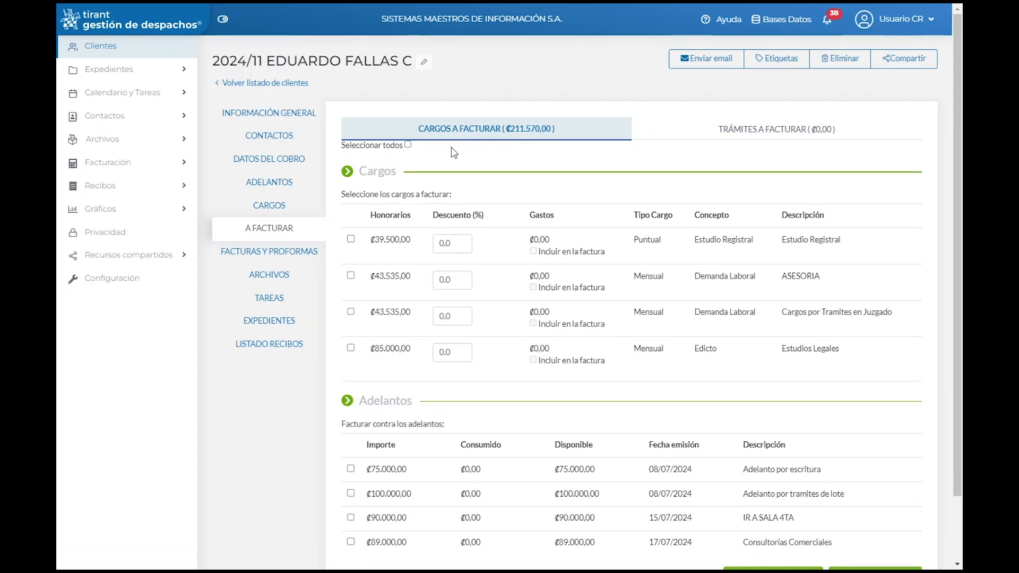
left_click_drag(361, 171, 400, 171)
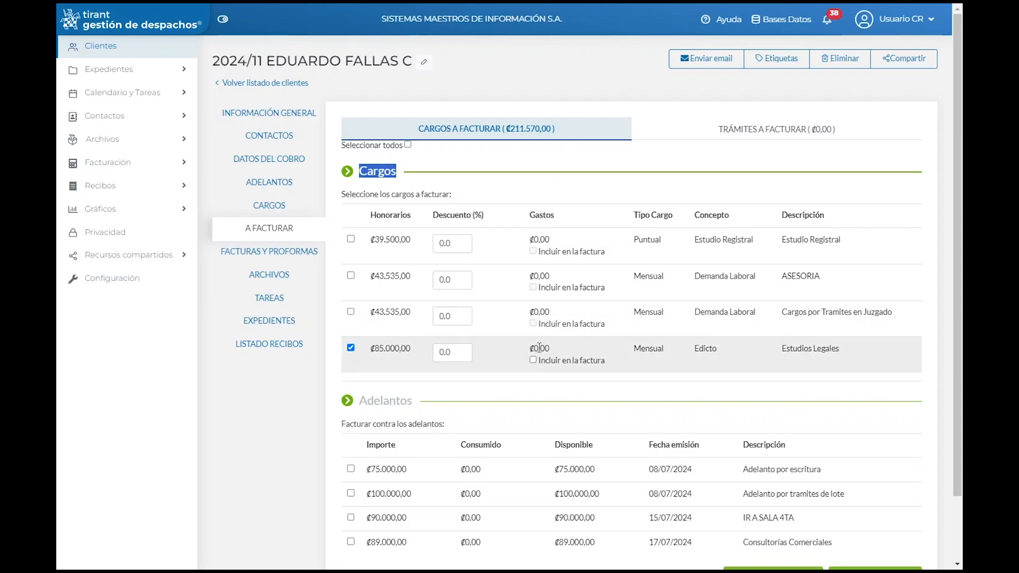
left_click_drag(545, 361, 613, 367)
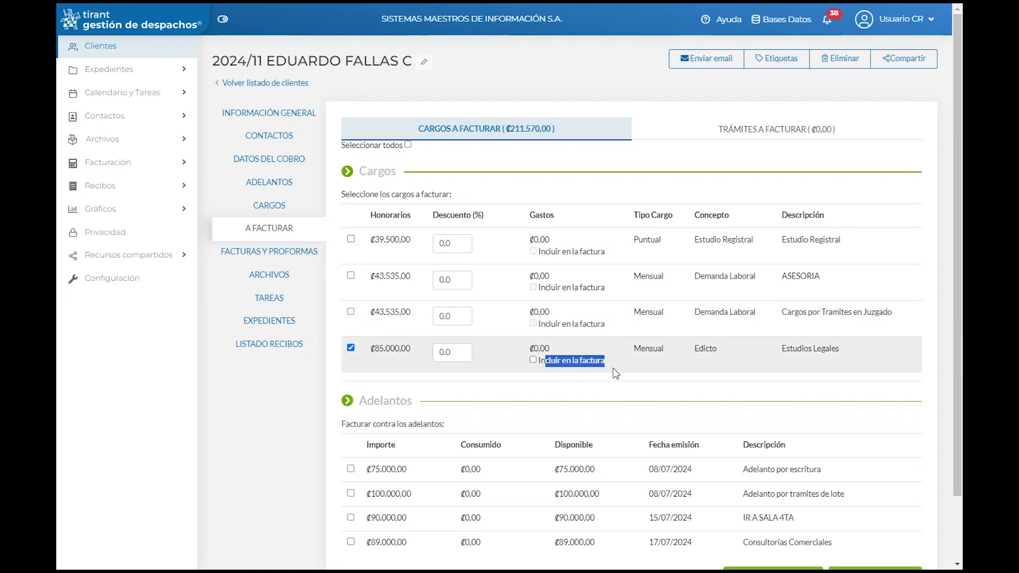
left_click(592, 387)
Step: Tick the ₡75.000,00 advance dated 08/07/2024 alongside the checked Edicto charge
scroll(596, 393, "down", 2)
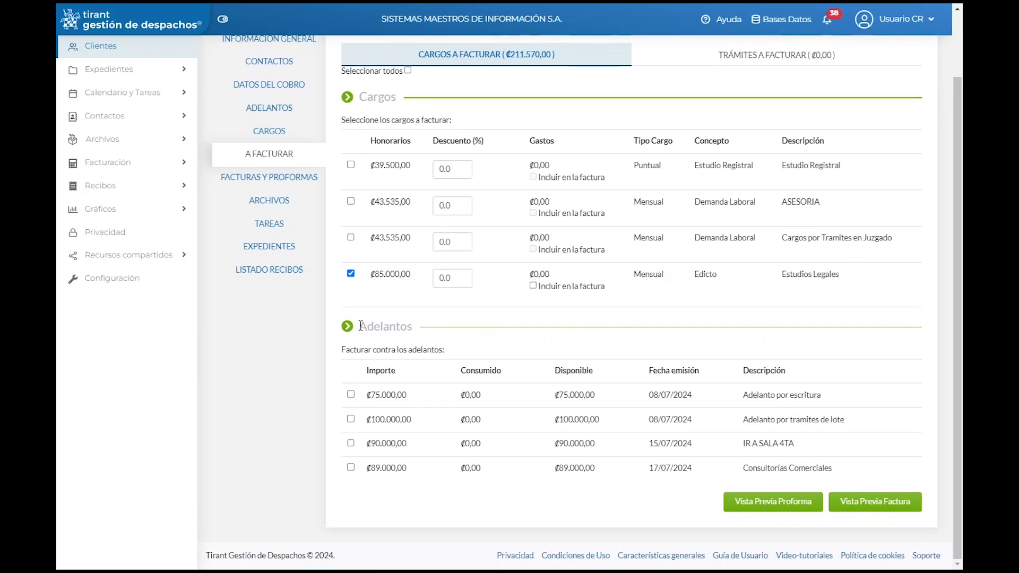
left_click_drag(360, 326, 428, 327)
left_click(349, 398)
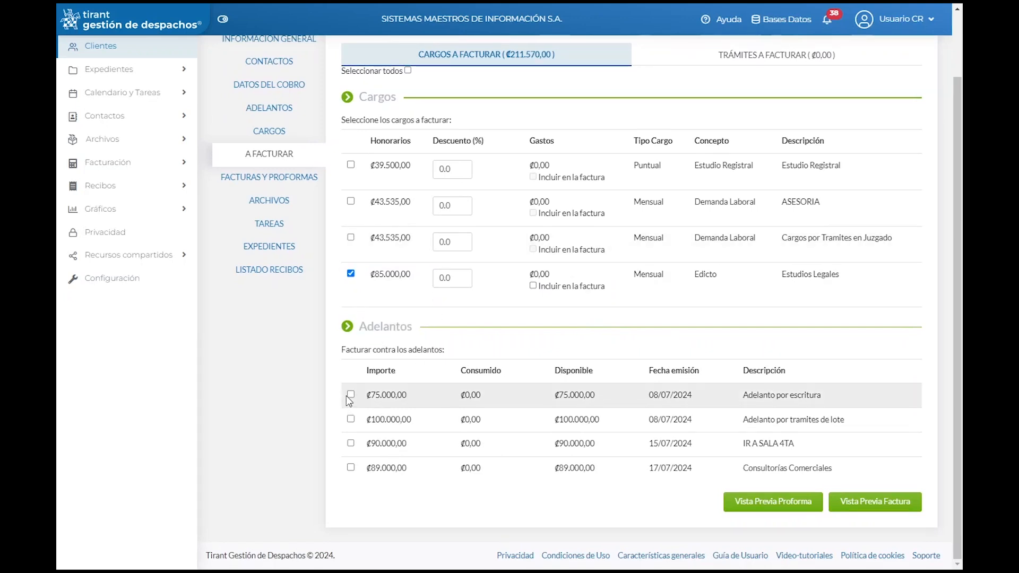
left_click(350, 395)
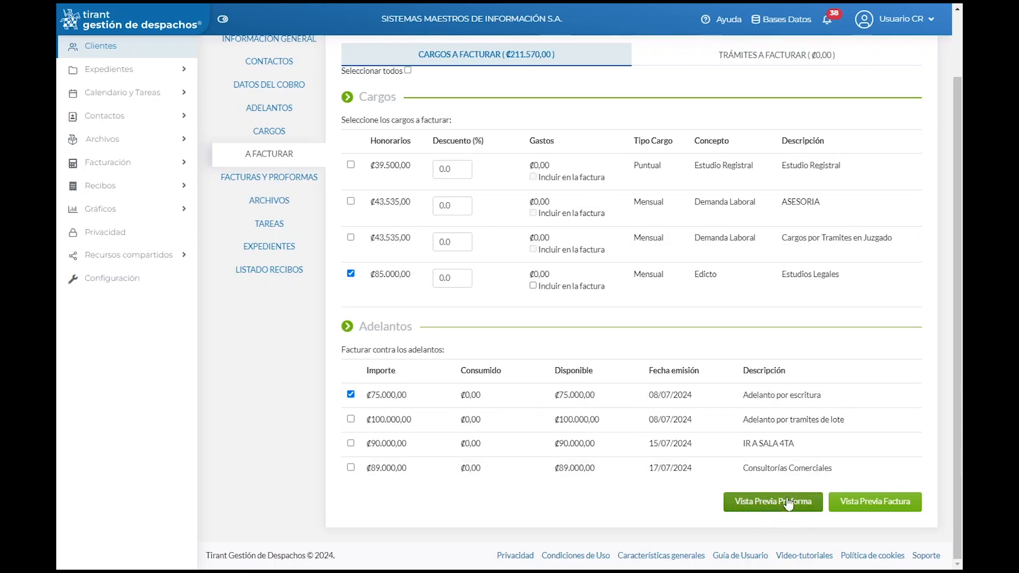
Step: Preview the invoice and set its status to Pagada
left_click(868, 503)
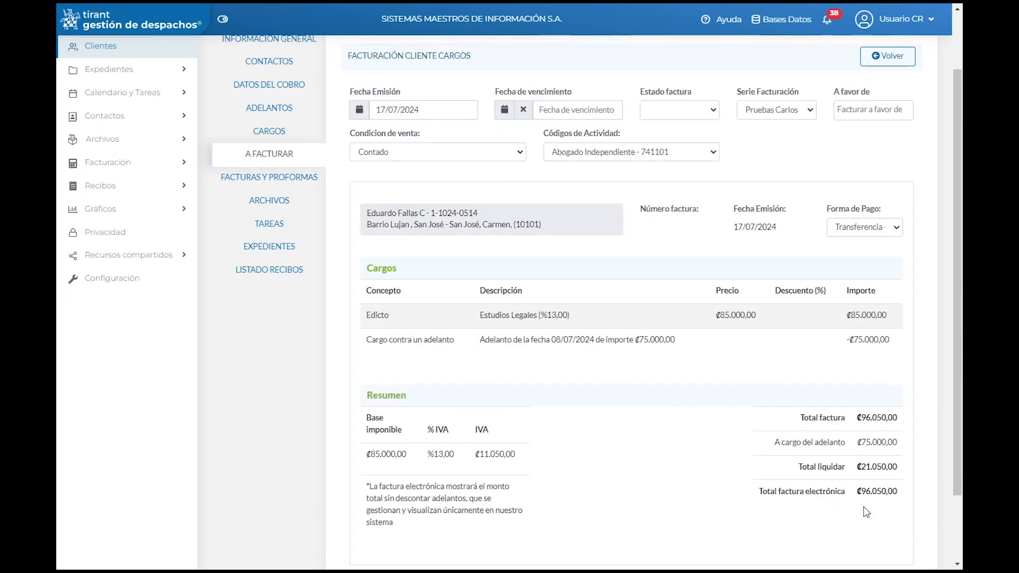
scroll(865, 507, "up", 1)
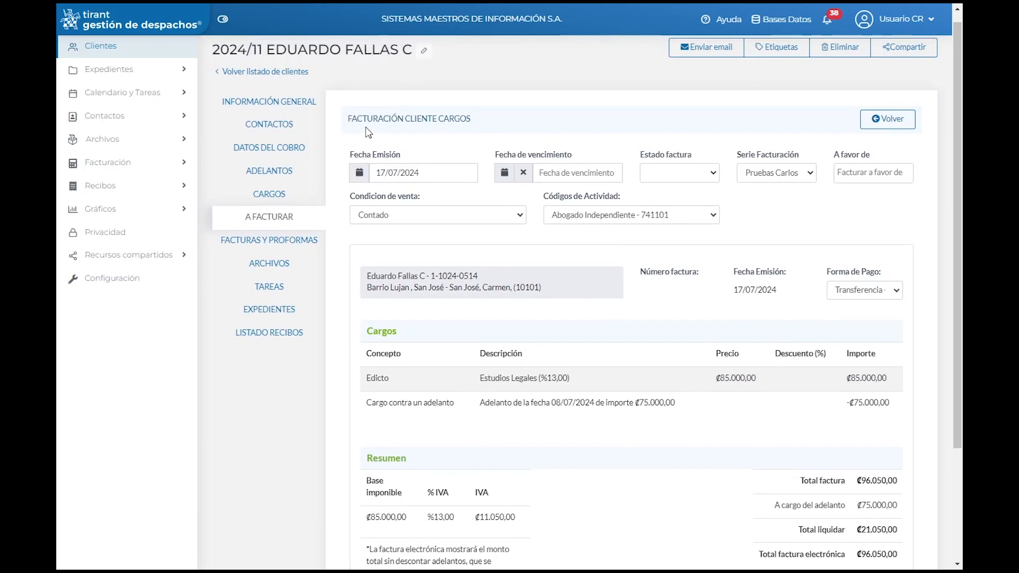
left_click_drag(353, 118, 493, 130)
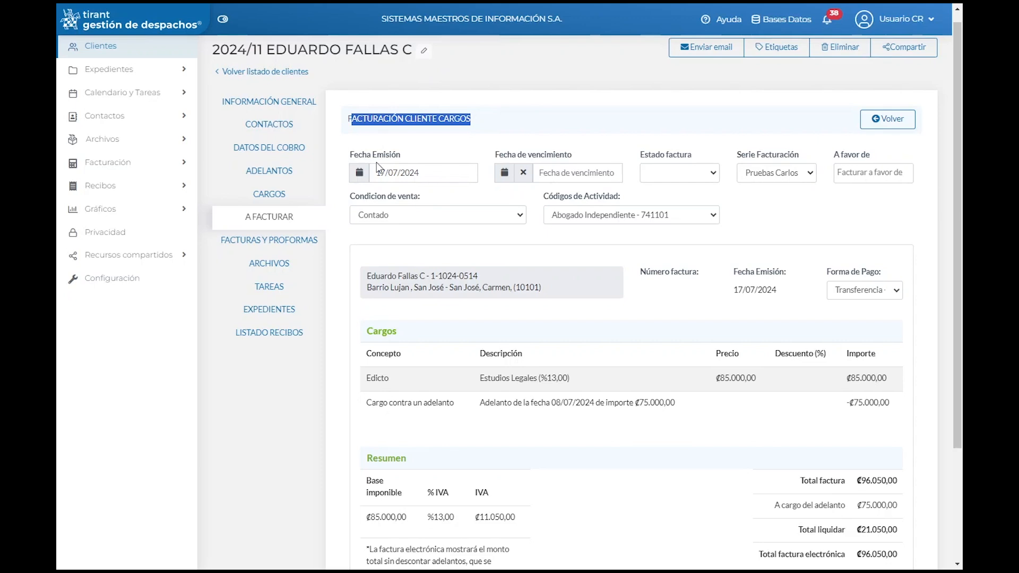
left_click(706, 179)
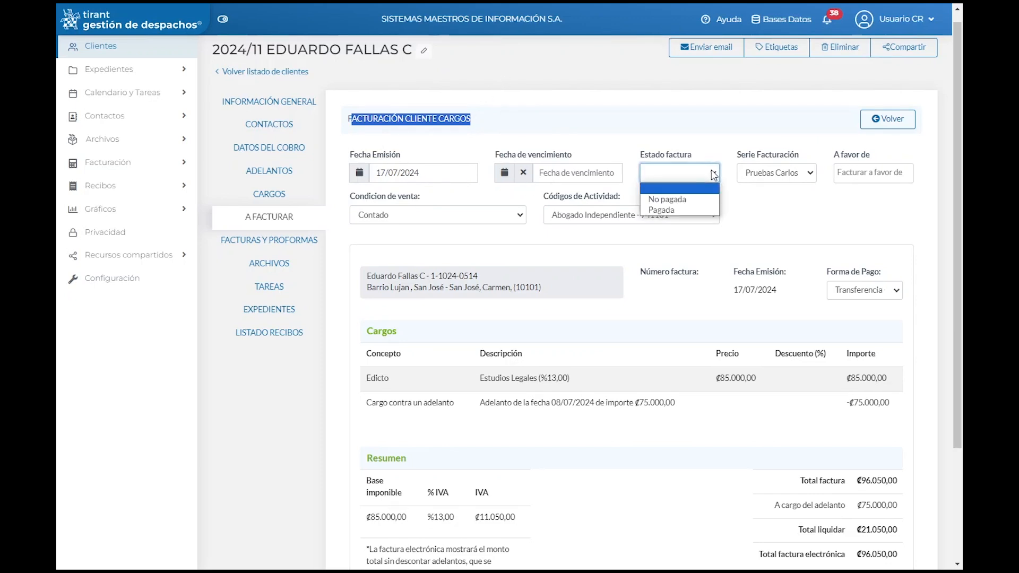
left_click(680, 211)
Step: Keep series Pruebas Carlos, sale condition Contado and activity code Abogado Independiente - 741101
left_click(811, 178)
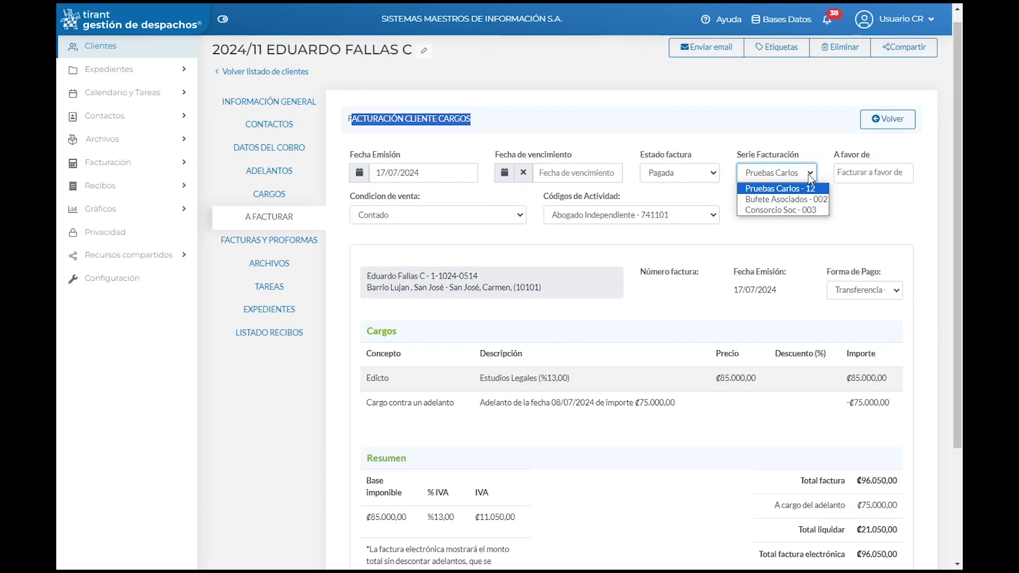
left_click(780, 189)
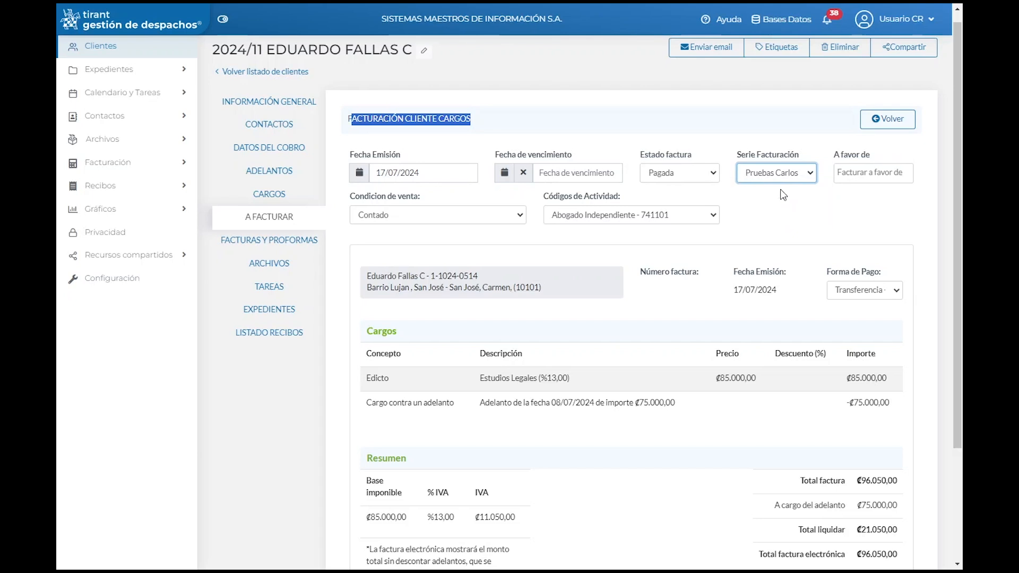
left_click(489, 215)
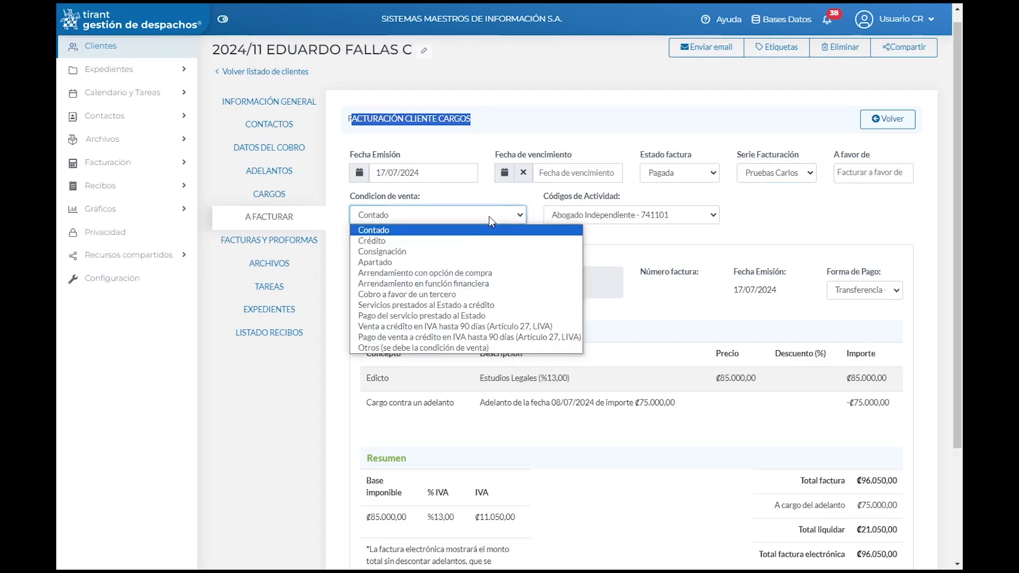
left_click(422, 200)
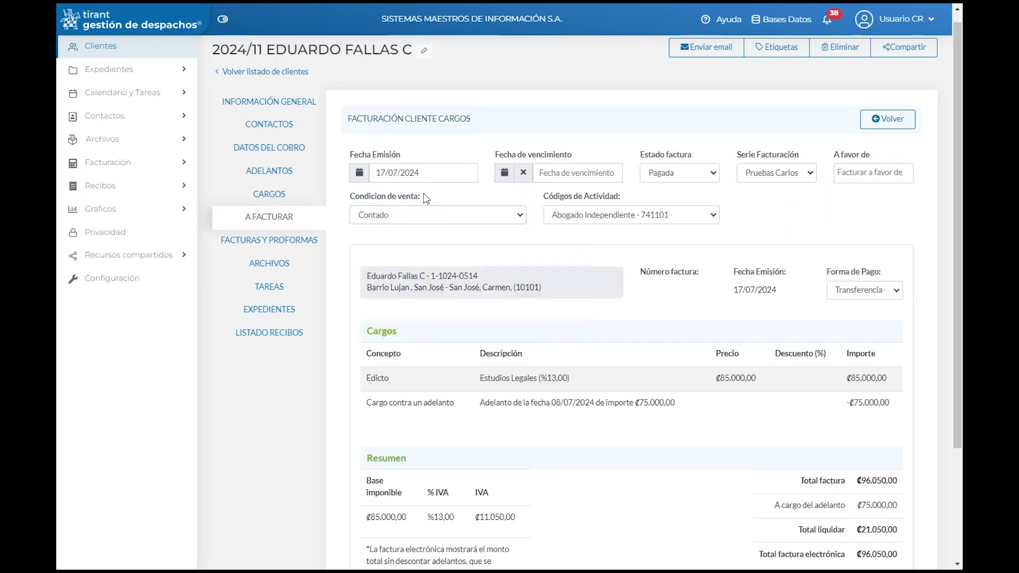
left_click(703, 216)
left_click(641, 231)
left_click(748, 210)
Step: Check the -₡75.000,00 advance deduction in the totals and generate the invoice
scroll(485, 225, "down", 1)
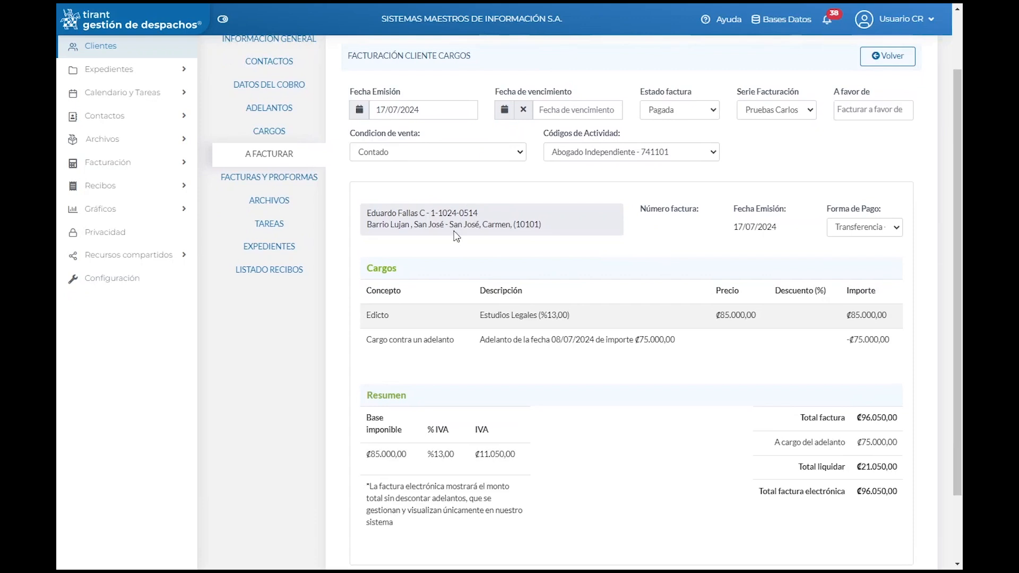
scroll(452, 246, "down", 1)
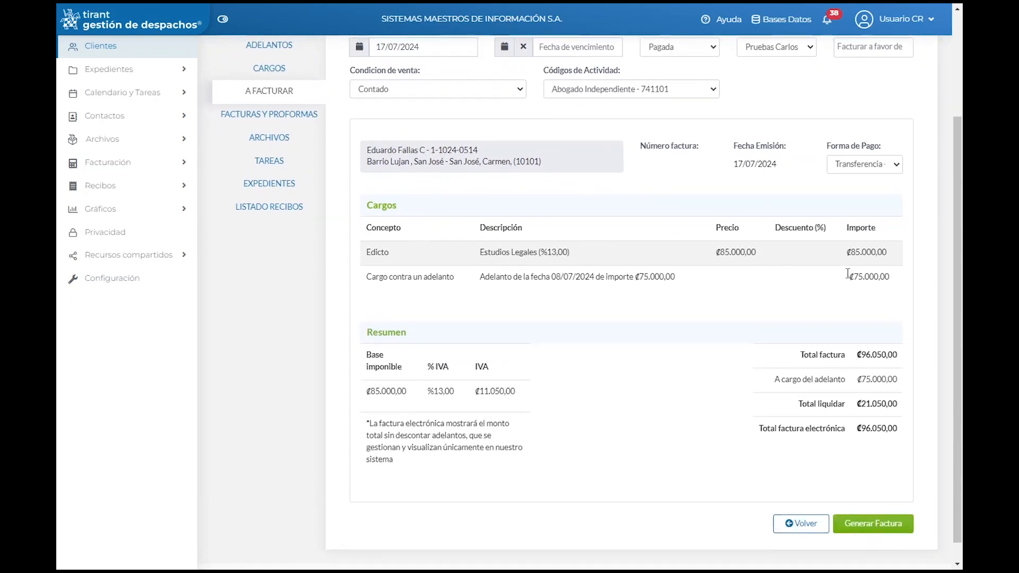
left_click_drag(841, 259, 897, 254)
scroll(772, 269, "down", 1)
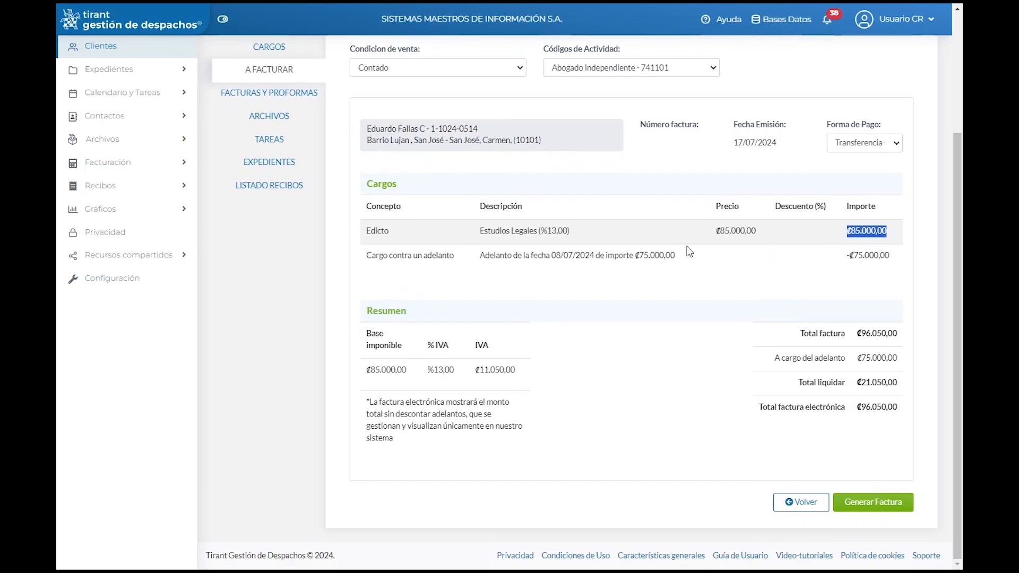
left_click_drag(831, 258, 911, 259)
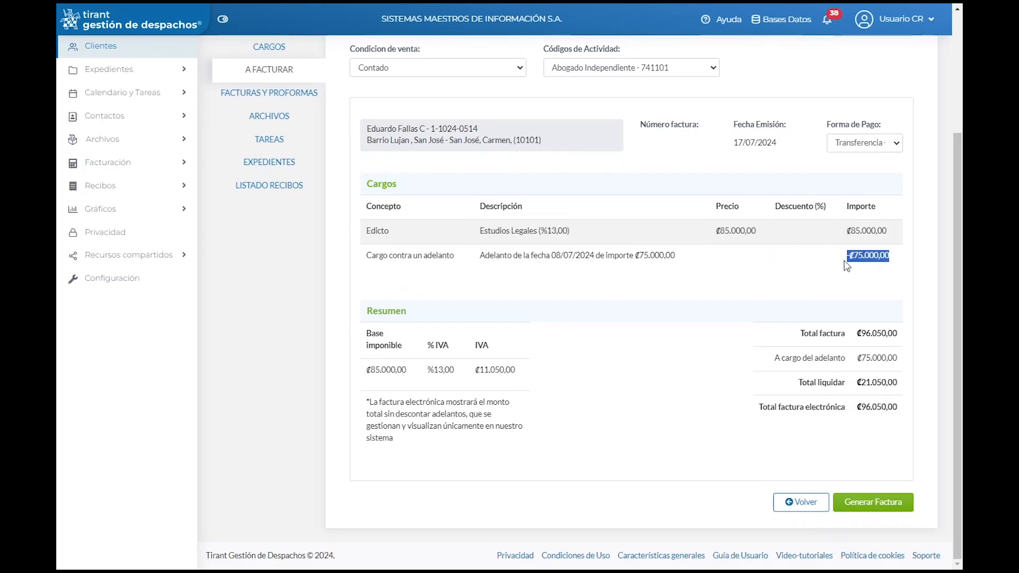
left_click(862, 296)
left_click(871, 508)
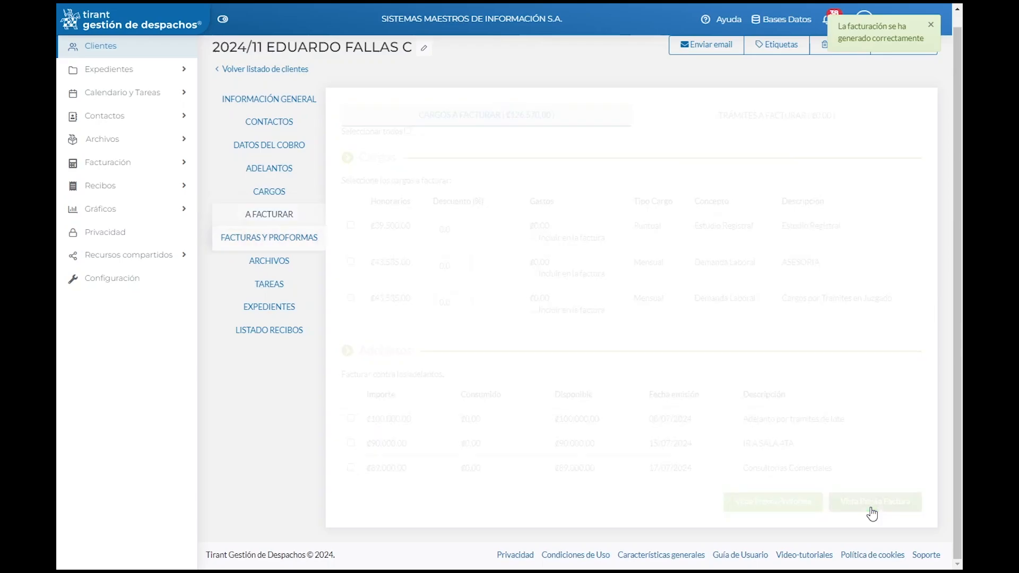
Step: Check invoice 12161's Pagada and Pendiente de envío statuses, plus invoice 12159's Aceptada status
scroll(875, 372, "up", 3)
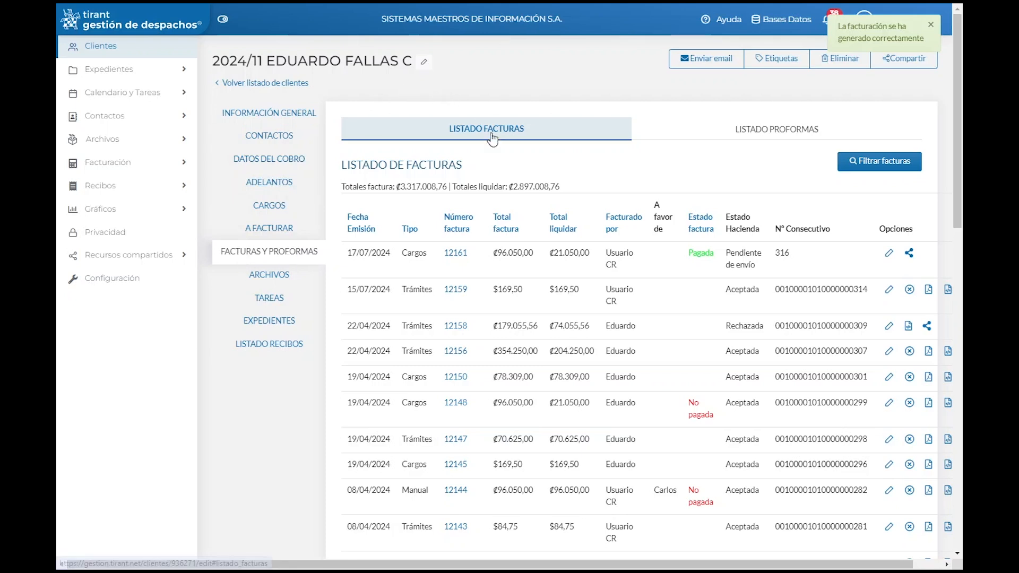
scroll(522, 332, "down", 1)
scroll(521, 334, "up", 1)
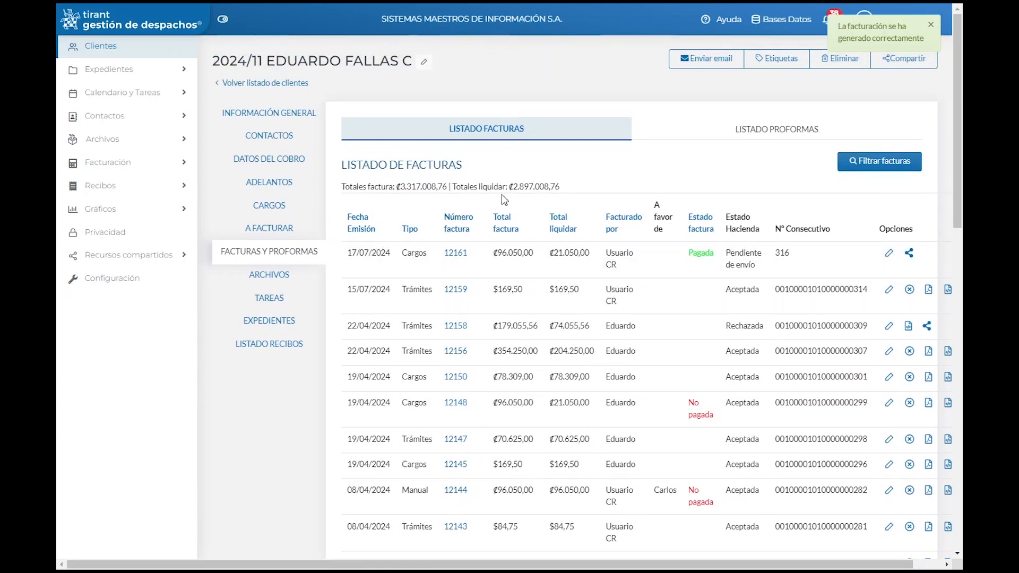
left_click_drag(681, 255, 714, 255)
left_click_drag(725, 252, 802, 257)
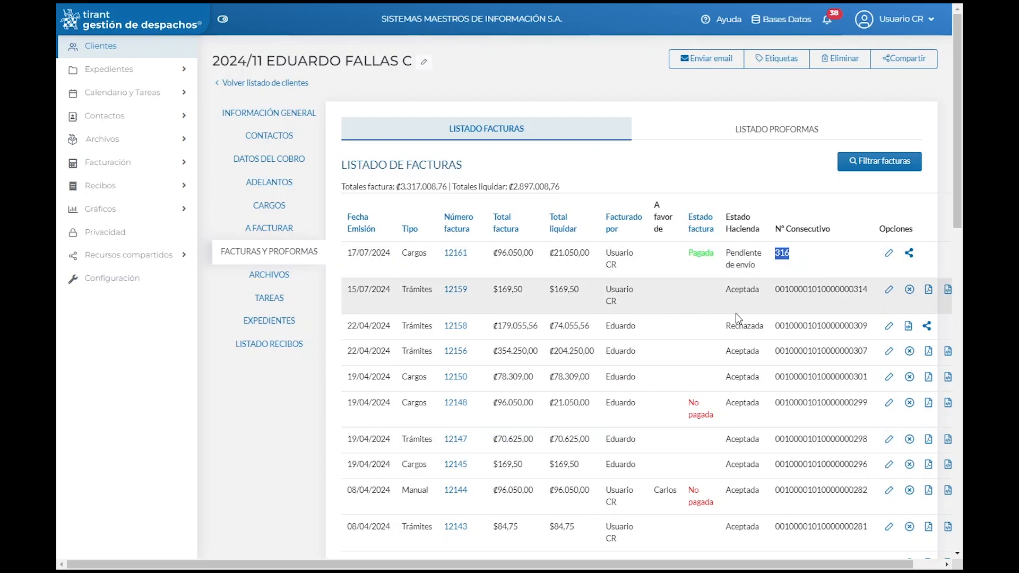
left_click_drag(717, 297, 760, 302)
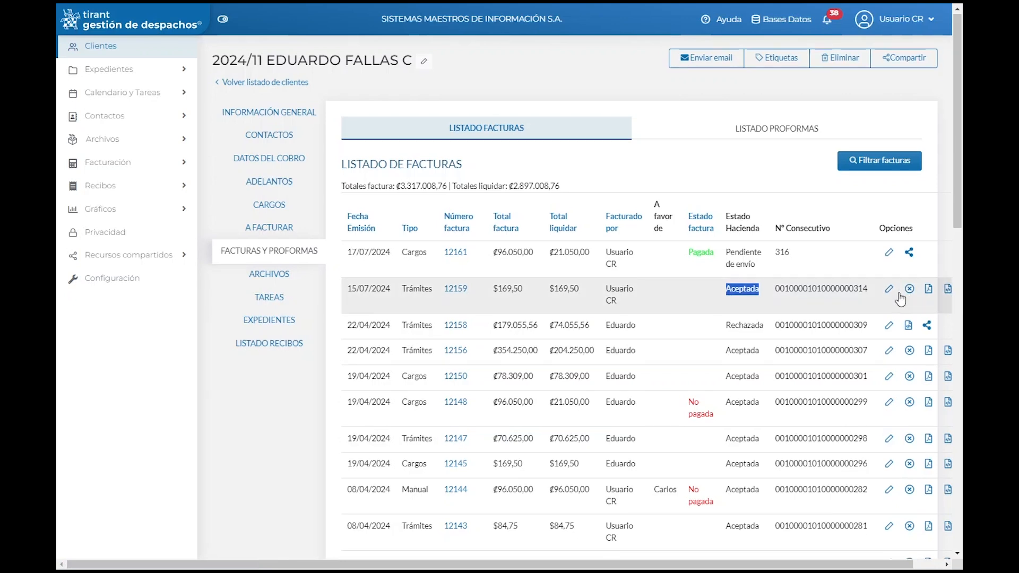
scroll(896, 295, "down", 10)
scroll(893, 291, "up", 10)
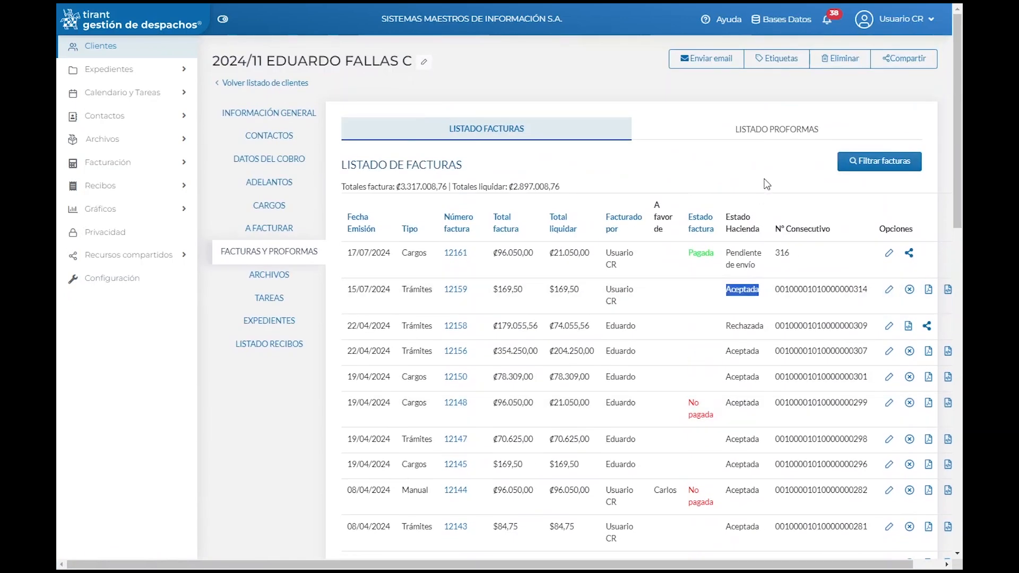
left_click(775, 133)
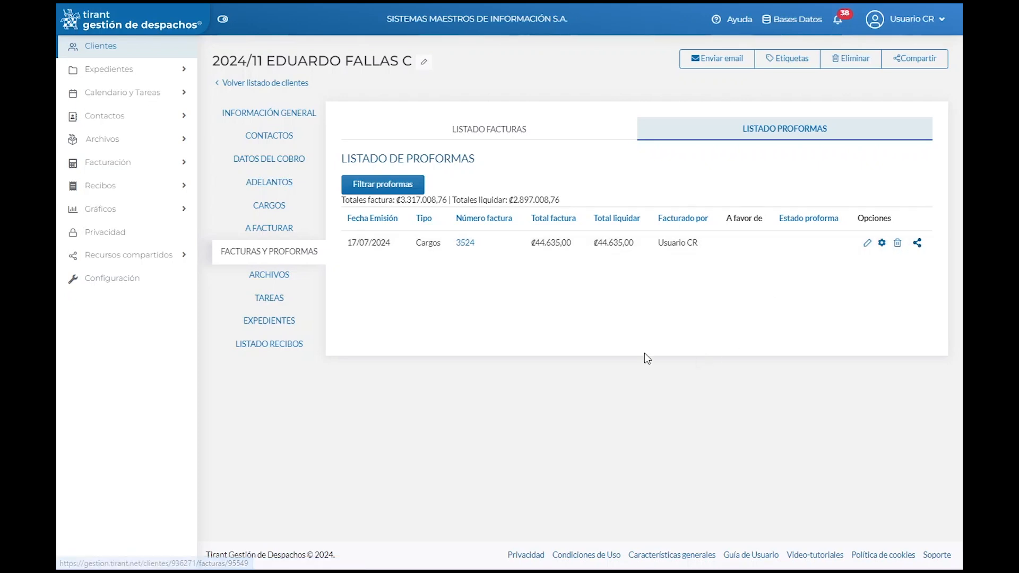
left_click(491, 131)
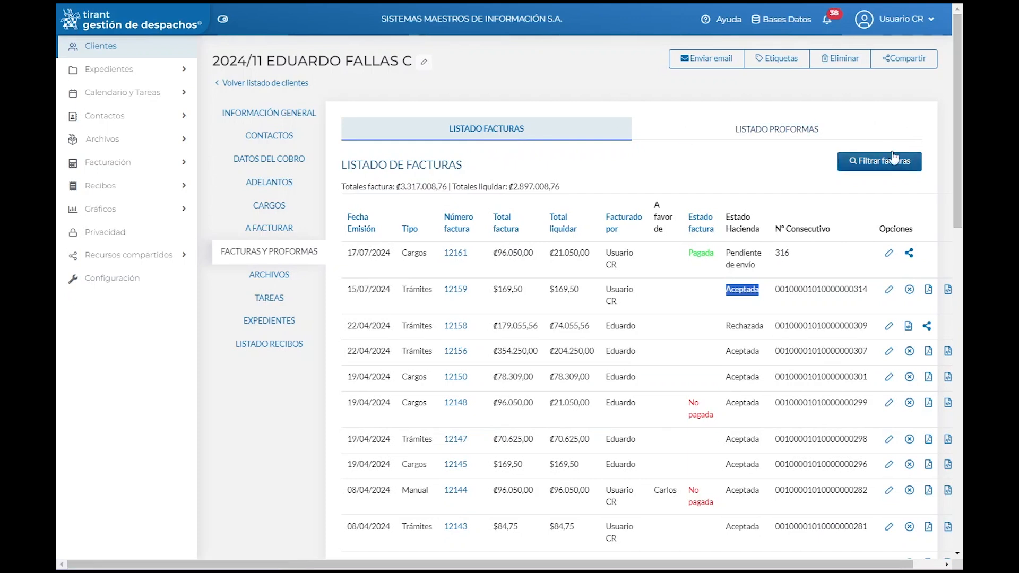
Step: Filter the invoice listing to the current client, showing invoice 12161 for ₡96.050,00
left_click(893, 167)
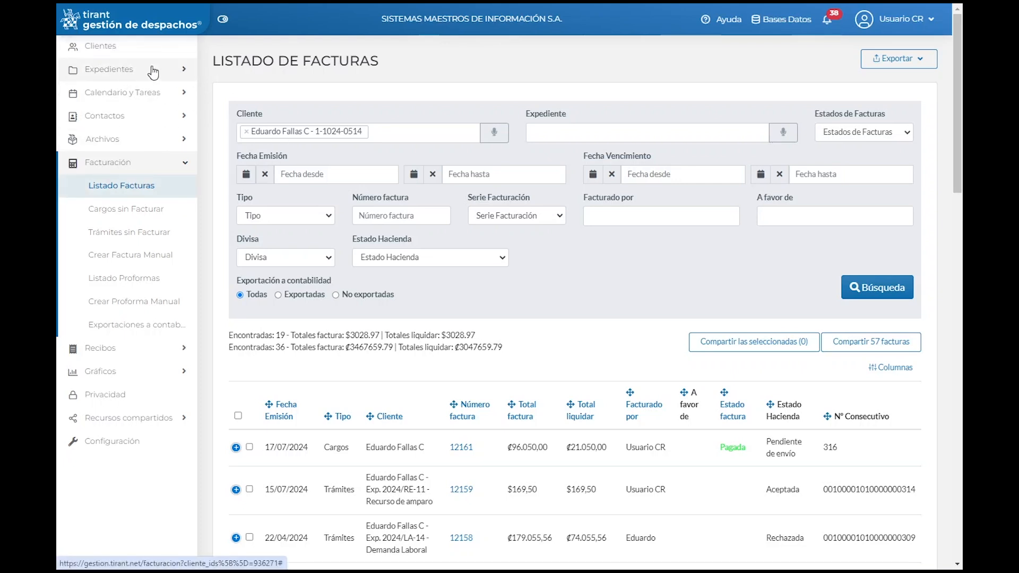
Step: Open case file 2024/RE-11 Recurso de amparo from the Expedientes section
left_click(109, 75)
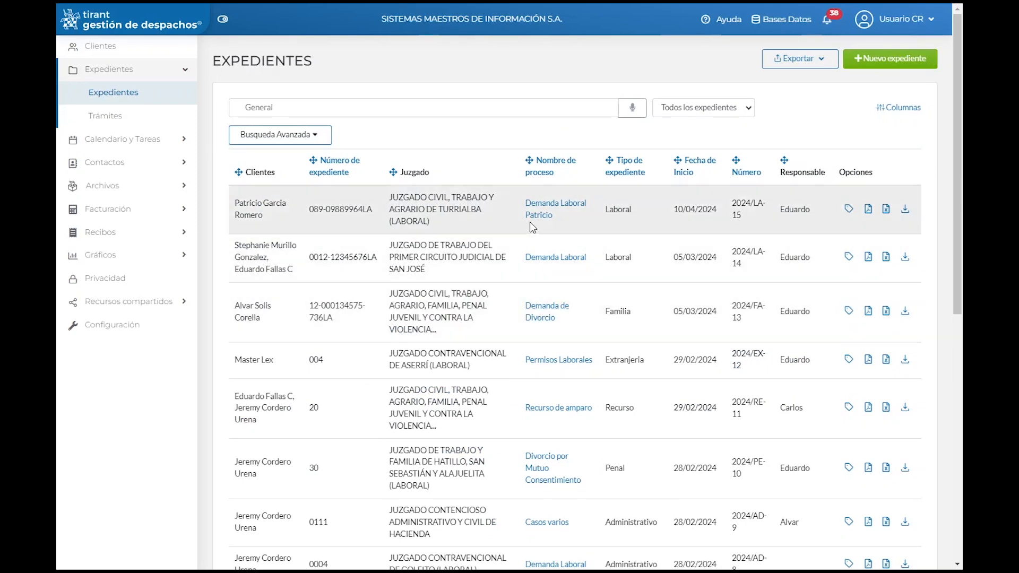
left_click(553, 409)
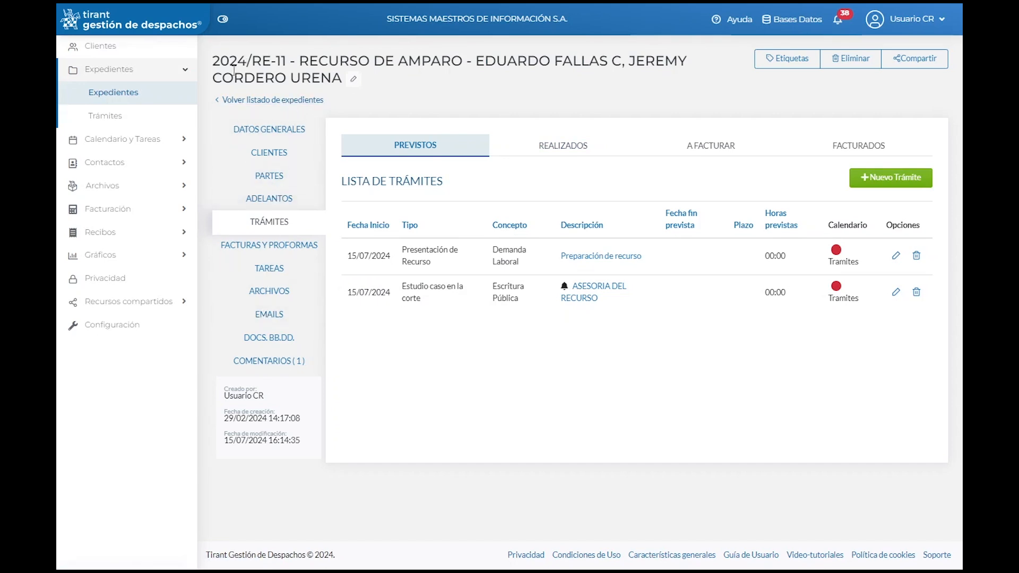
left_click_drag(220, 62, 633, 87)
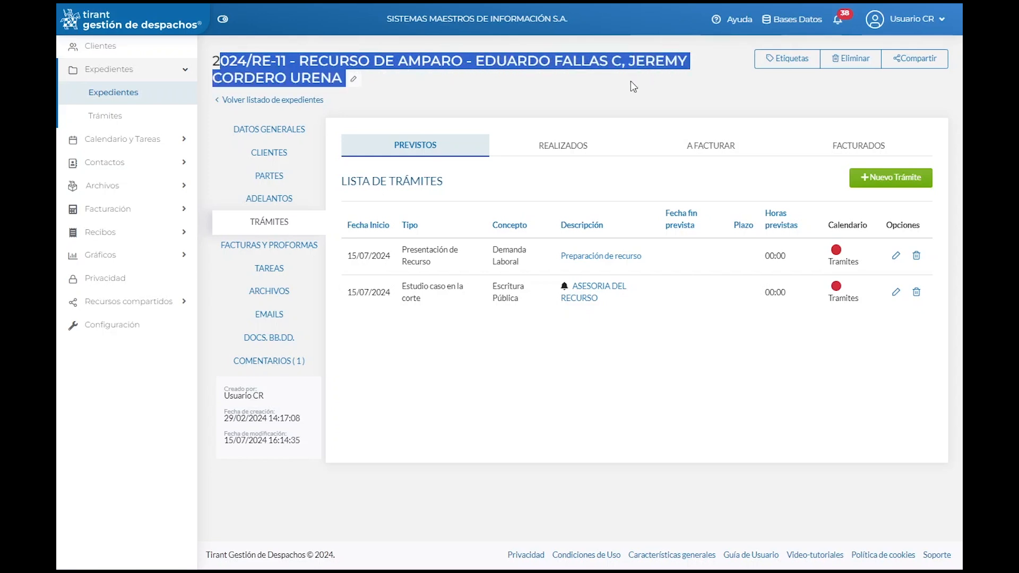
left_click(608, 93)
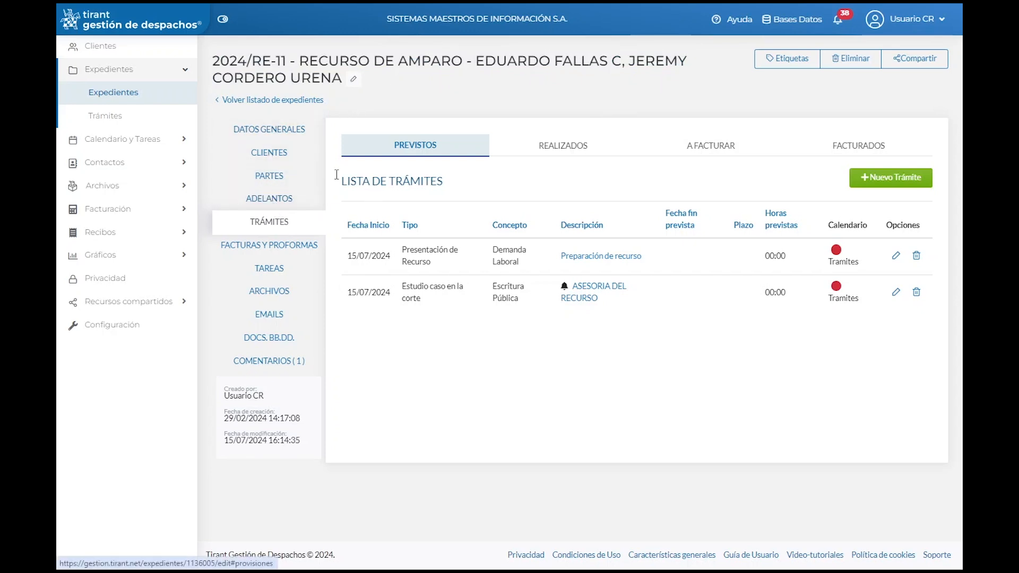
Step: Show the case's Adelantos list and start a new advance dated 17/07/2024 in CRC
left_click(278, 201)
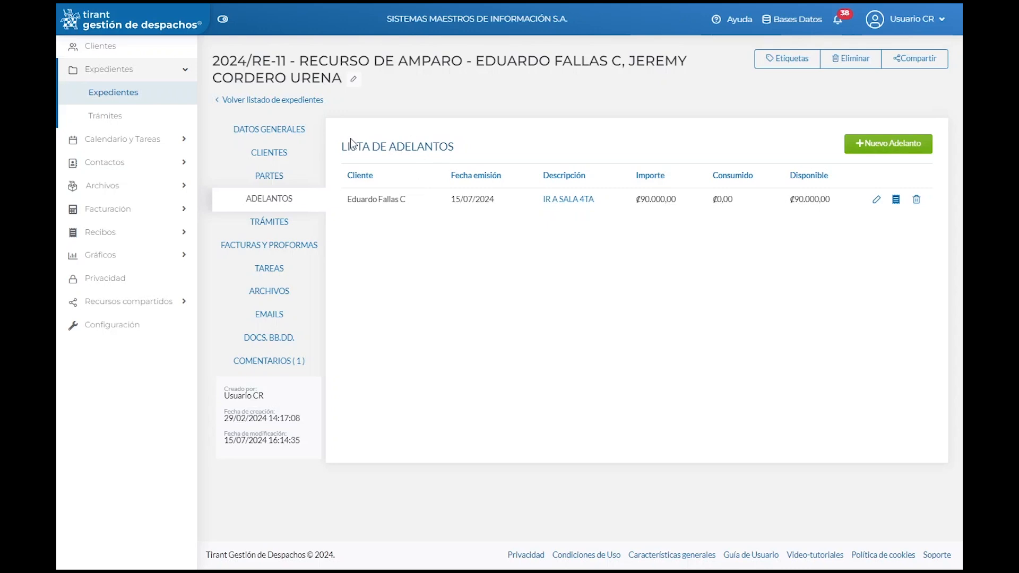
left_click_drag(342, 146, 465, 150)
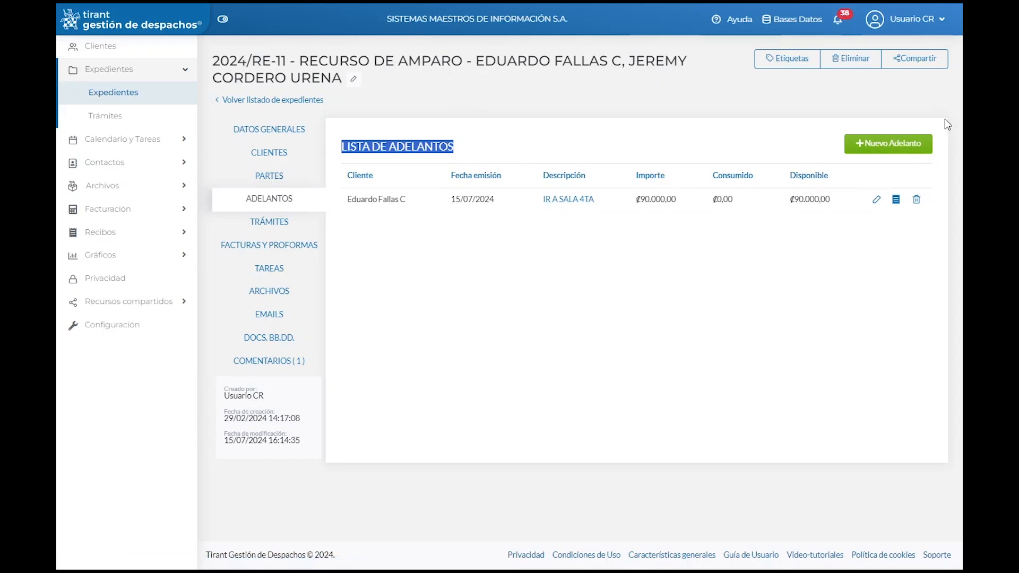
left_click(891, 142)
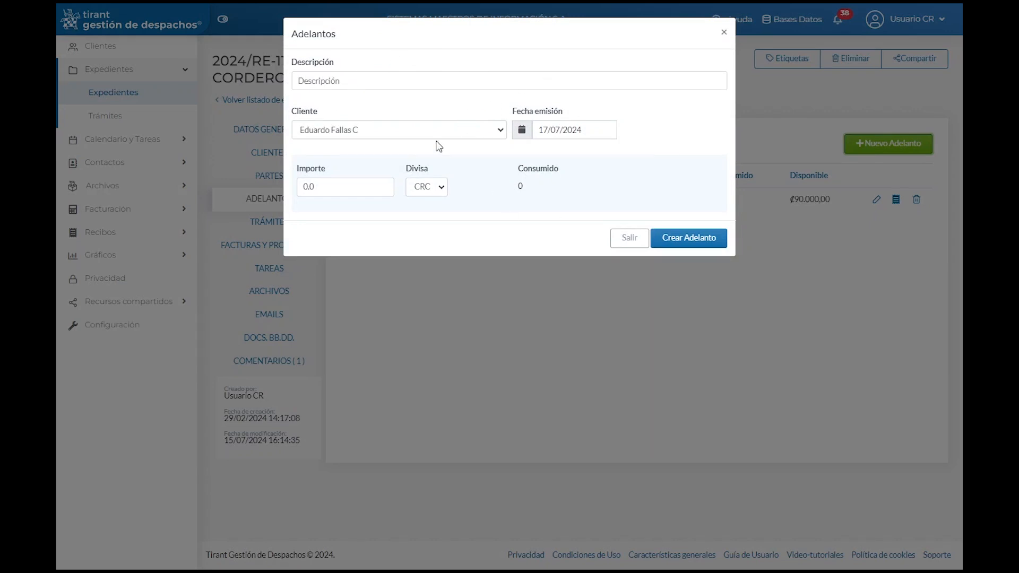
Step: Create a ₡50.000 CRC advance described 'ADELANTO DINERO expediente', correcting the word's capitalization
left_click(346, 74)
type("ADE")
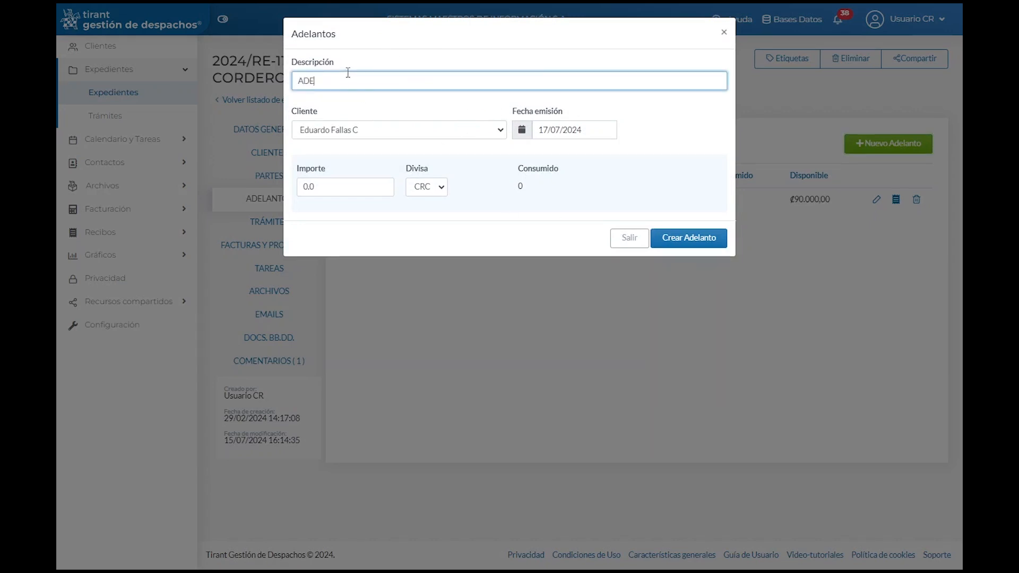
type("LANTO DINERO eXP")
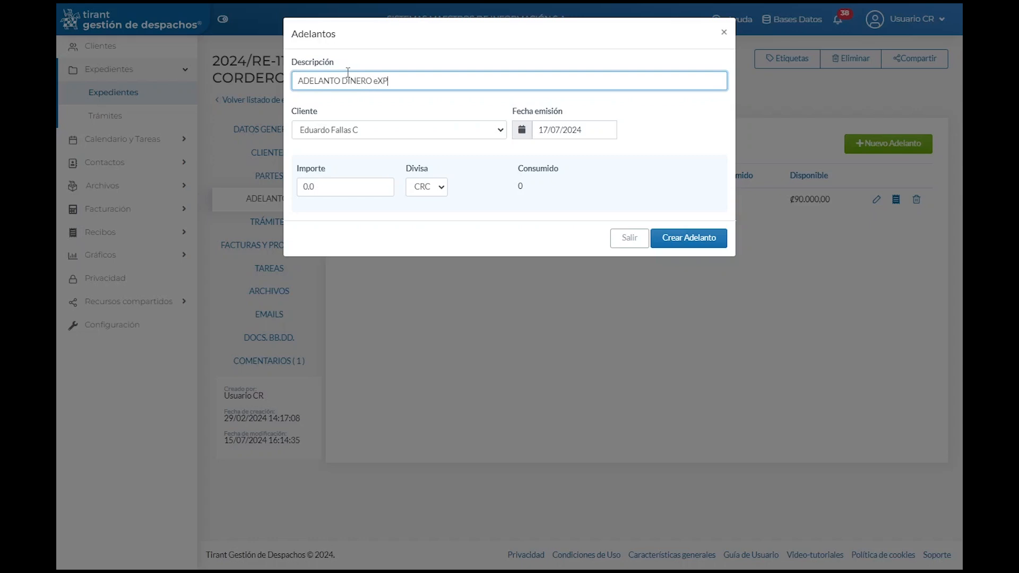
type("EDIENTE")
right_click(380, 78)
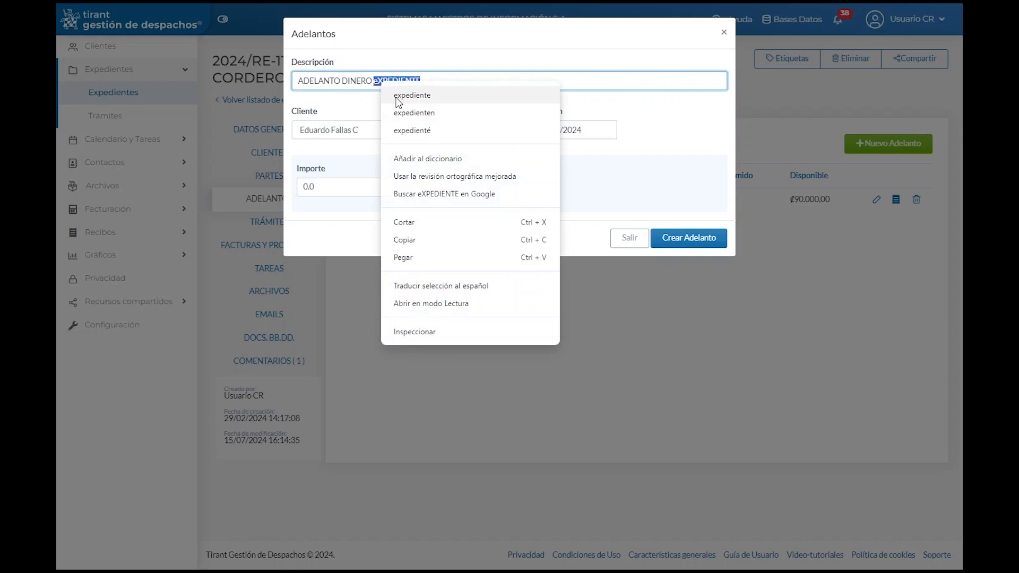
left_click(398, 95)
double_click(330, 187)
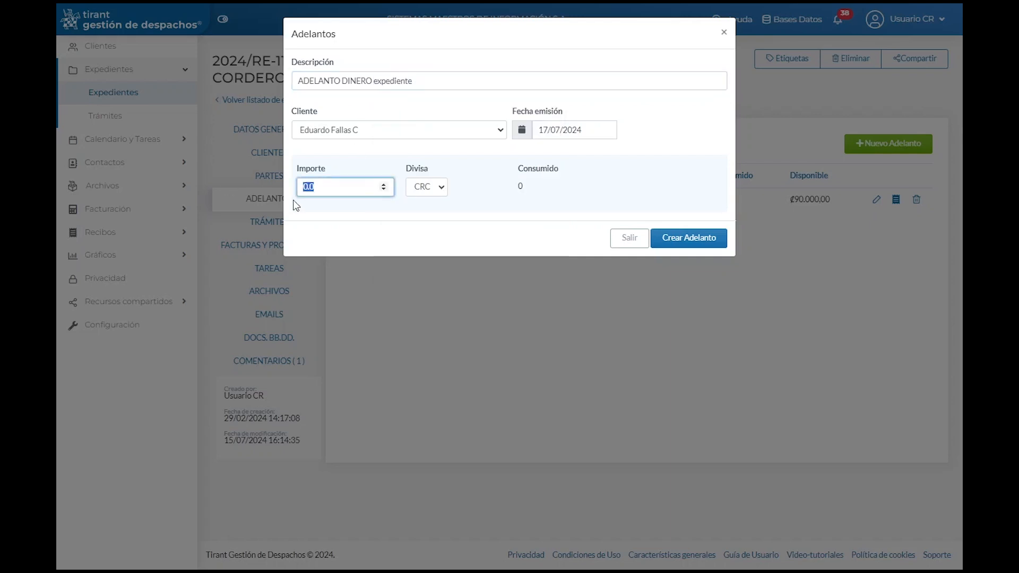
type("5")
left_click(444, 191)
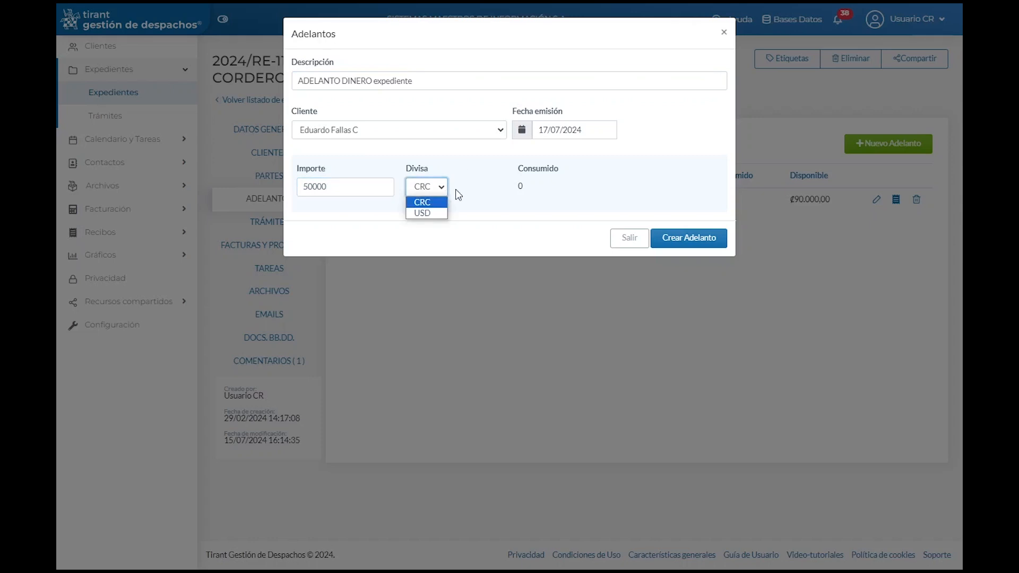
left_click(458, 192)
left_click(696, 239)
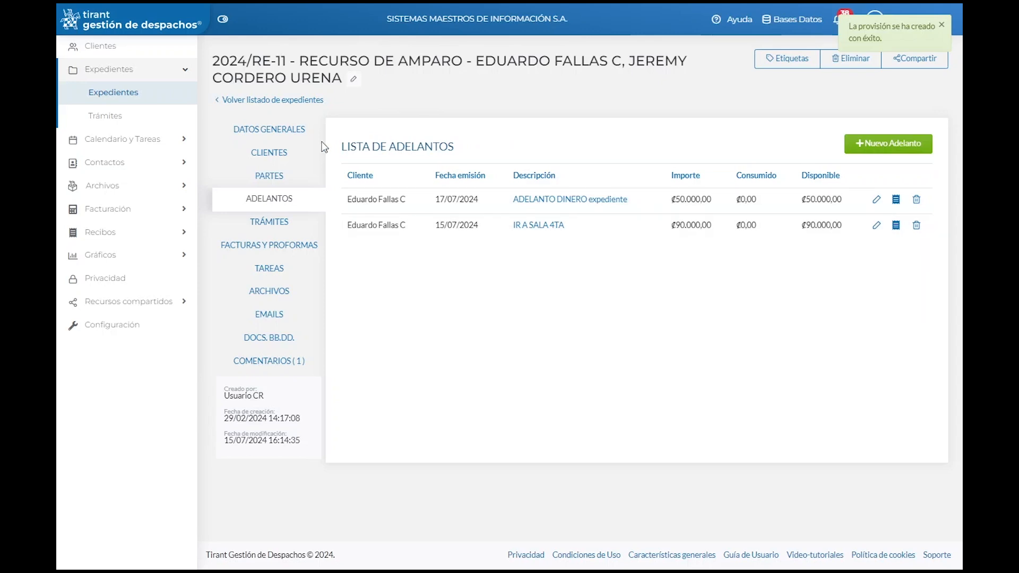
Step: Browse the case's Realizados, A facturar and Facturados procedures, ending back on Previstos
left_click(273, 223)
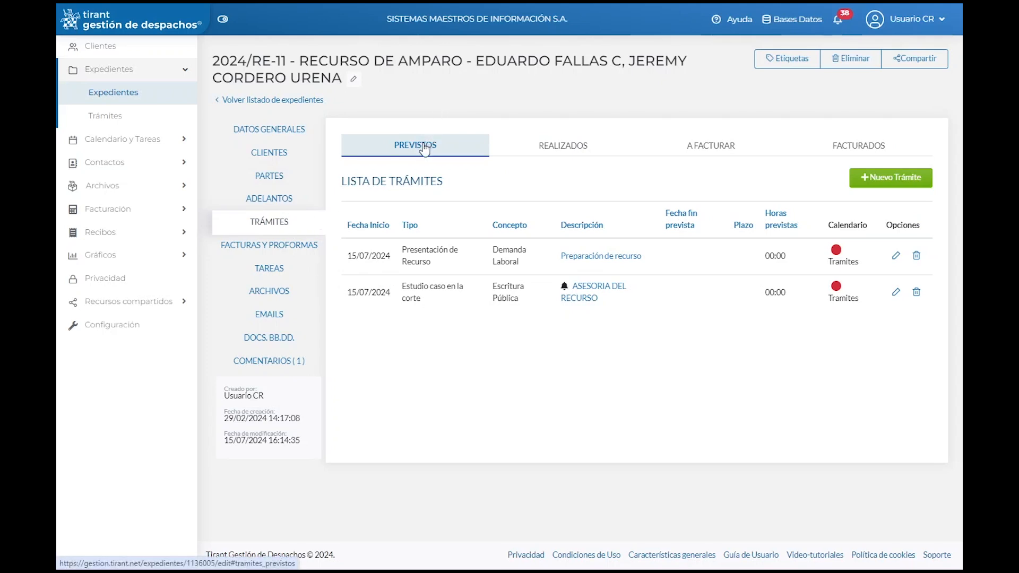
left_click(558, 146)
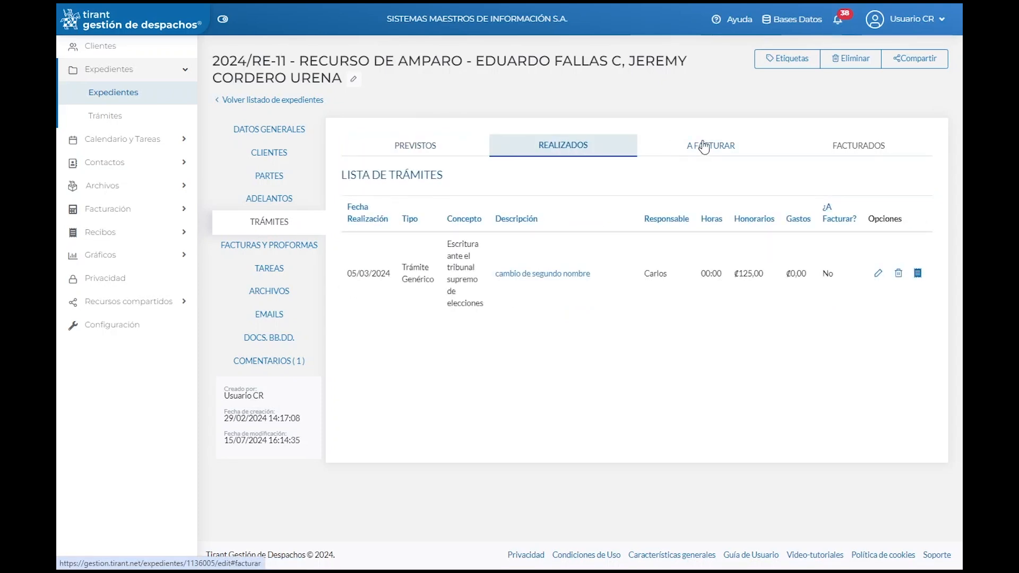
left_click(772, 149)
left_click(846, 146)
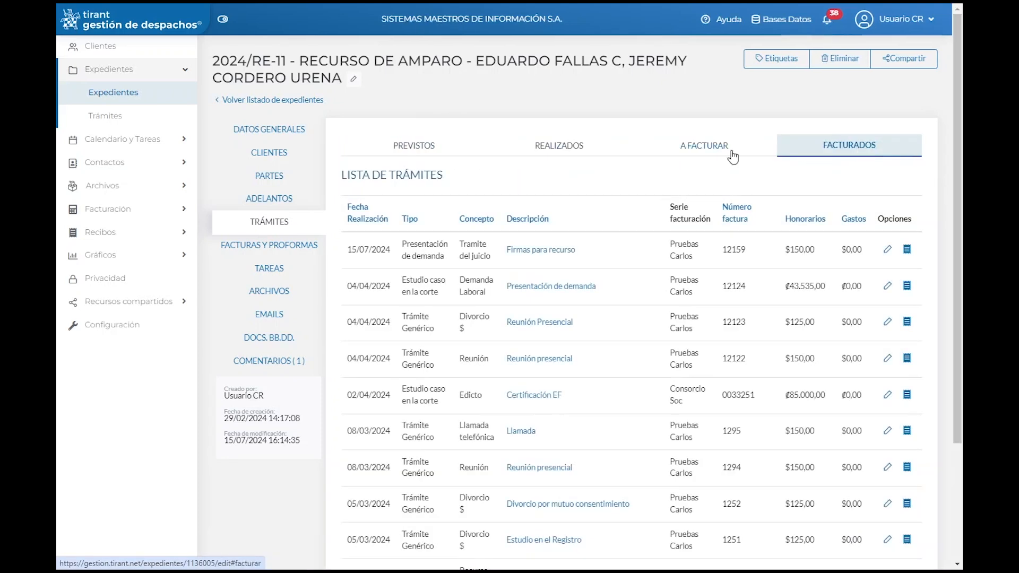
left_click(417, 147)
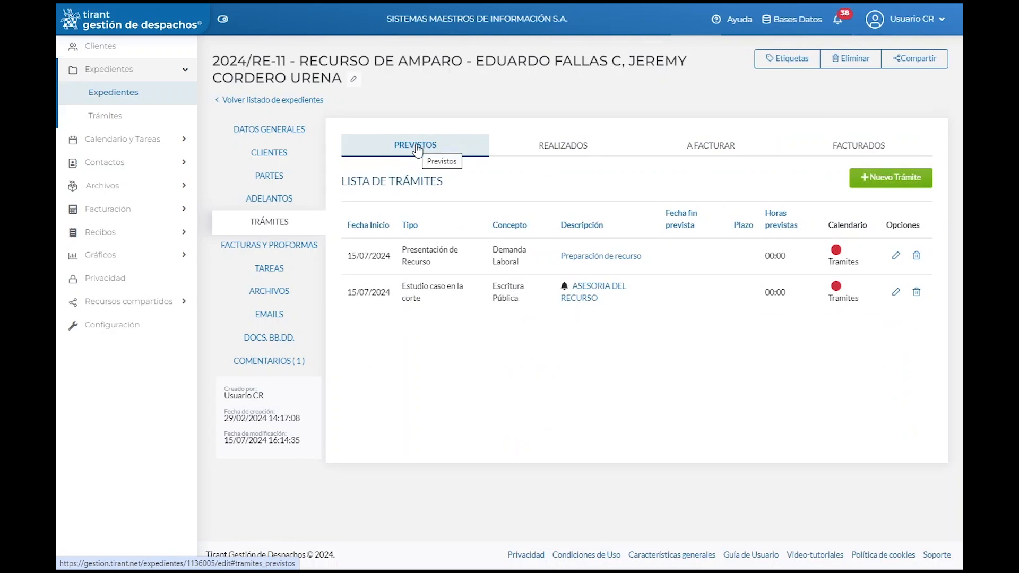
Step: Start a new procedure and enter its description with a capital initial F
left_click(898, 183)
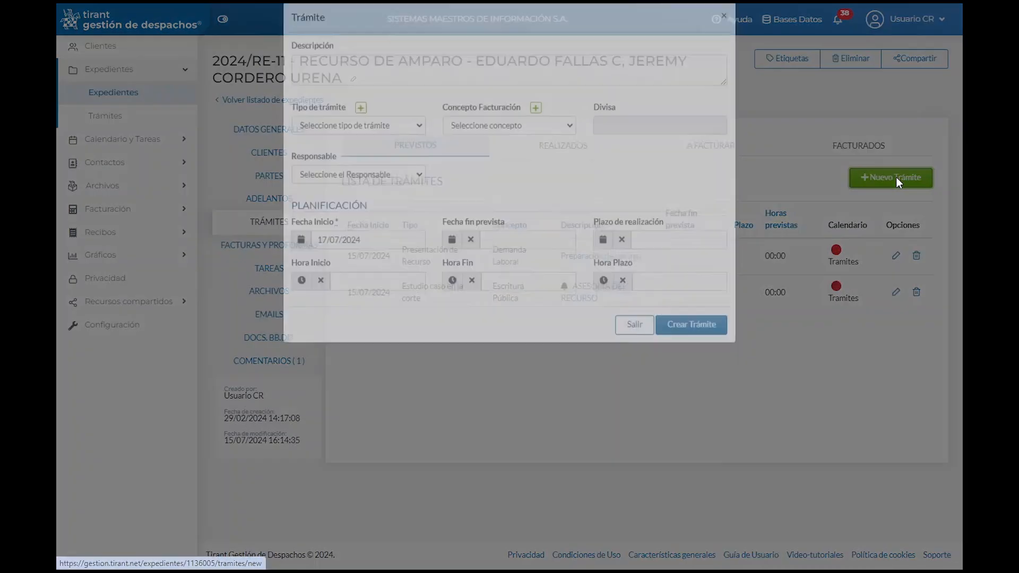
left_click(334, 84)
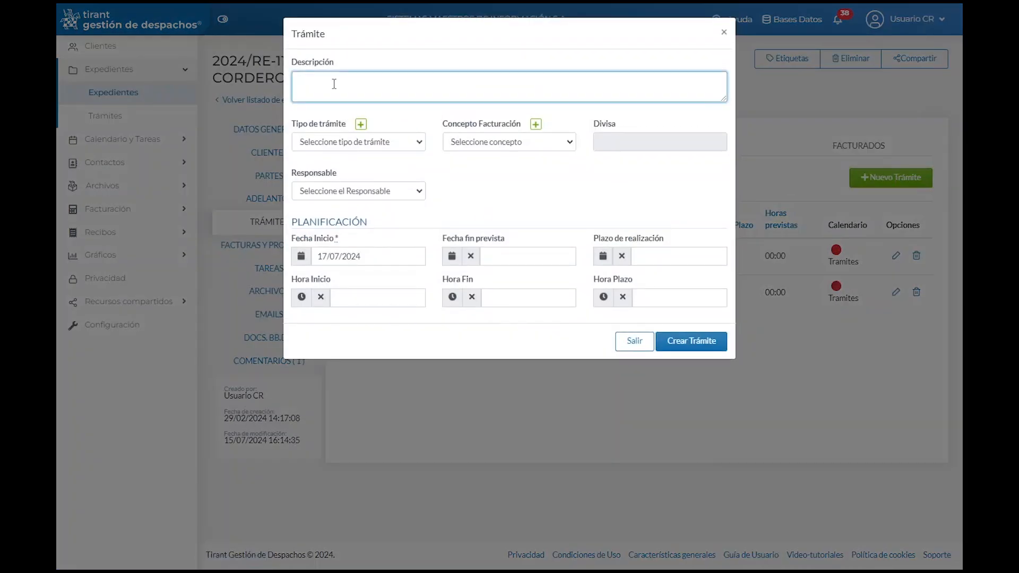
type("firmas para reci")
type("paro")
left_click(301, 78)
key("Delete")
type("F")
Step: Set type Presentación de Recurso, billing concept Presentación de Demanda, assign a responsible, and create it
left_click(408, 143)
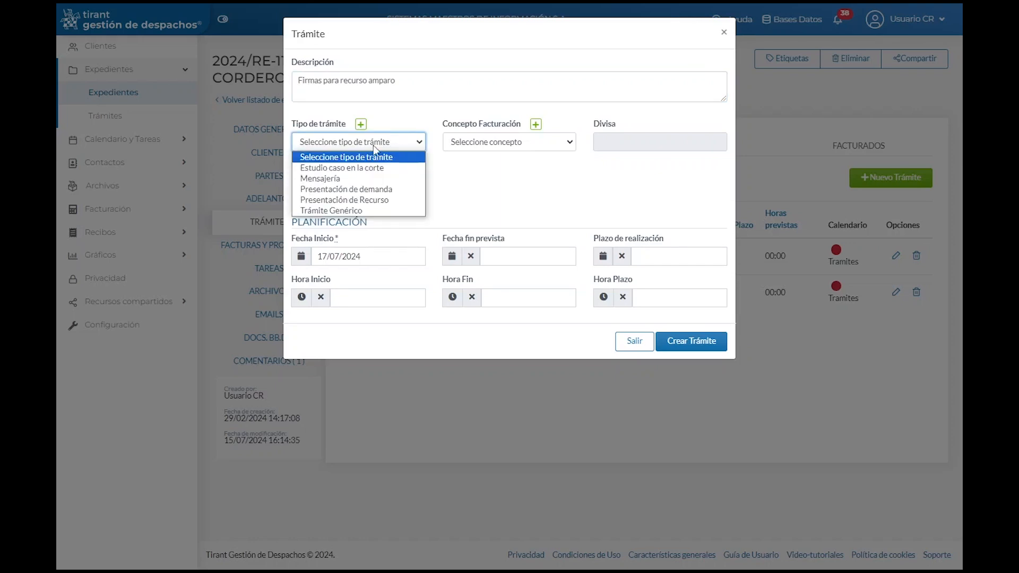
left_click(348, 200)
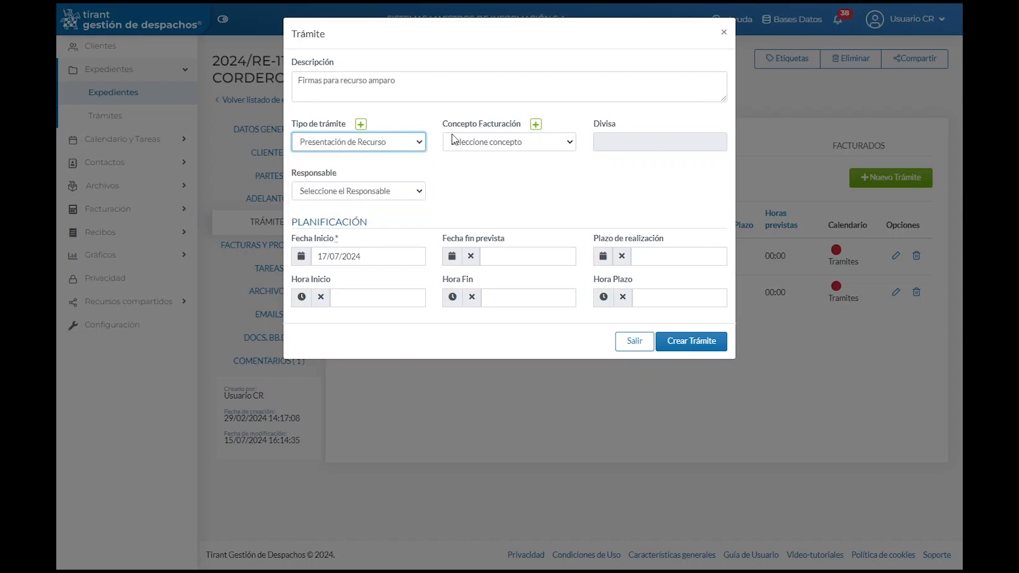
left_click(556, 143)
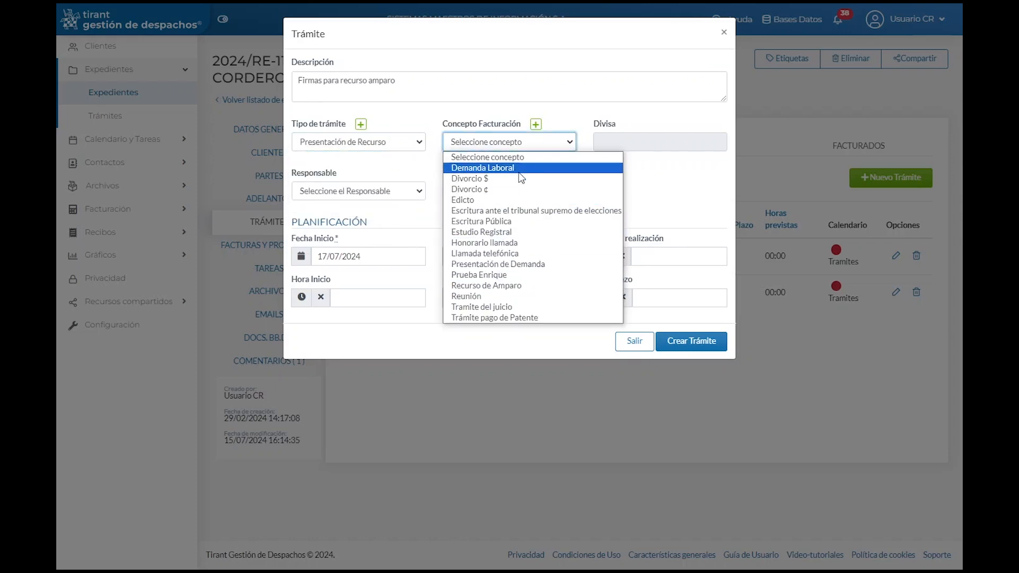
left_click(517, 264)
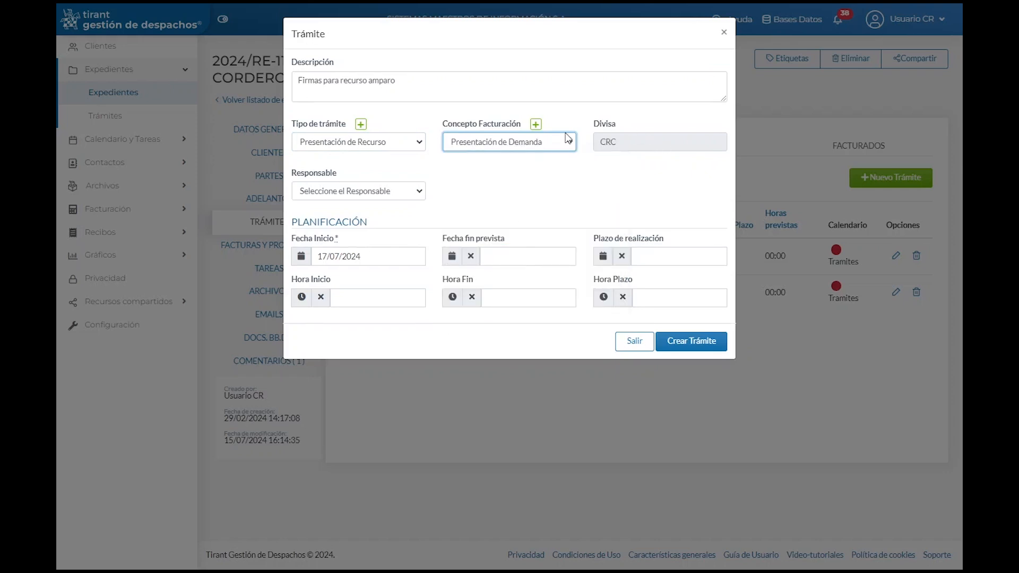
left_click(419, 191)
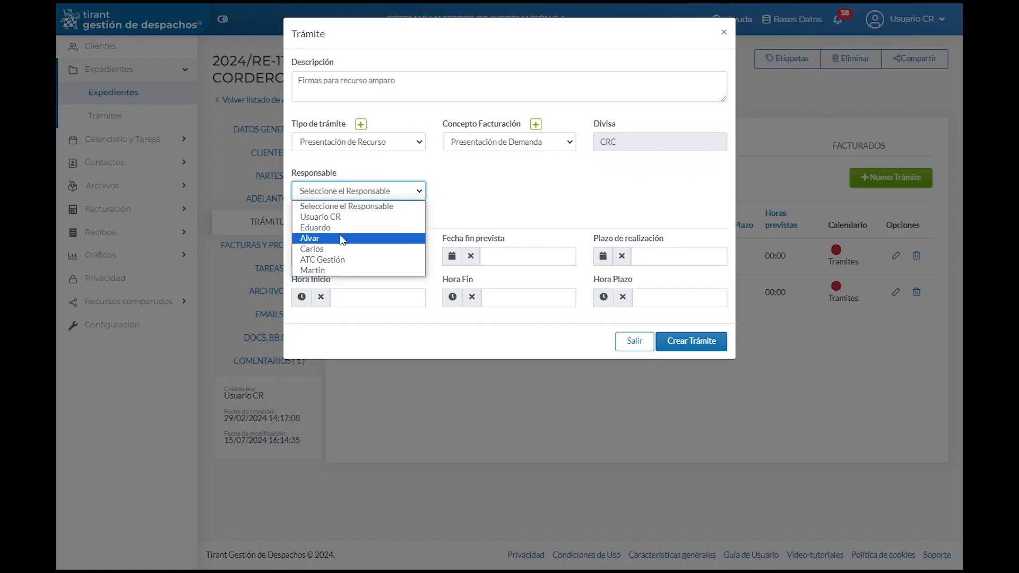
left_click(332, 272)
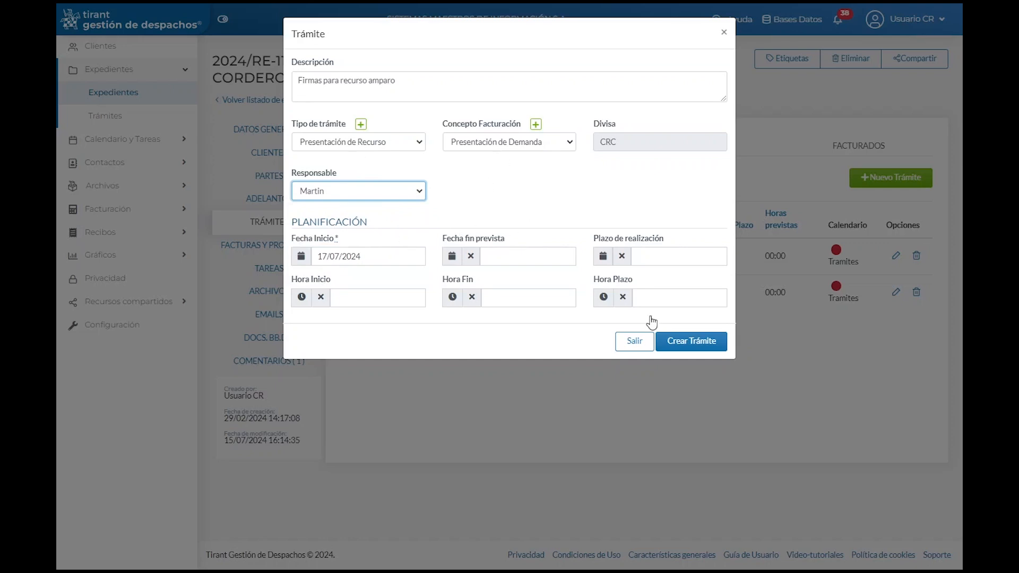
left_click(692, 341)
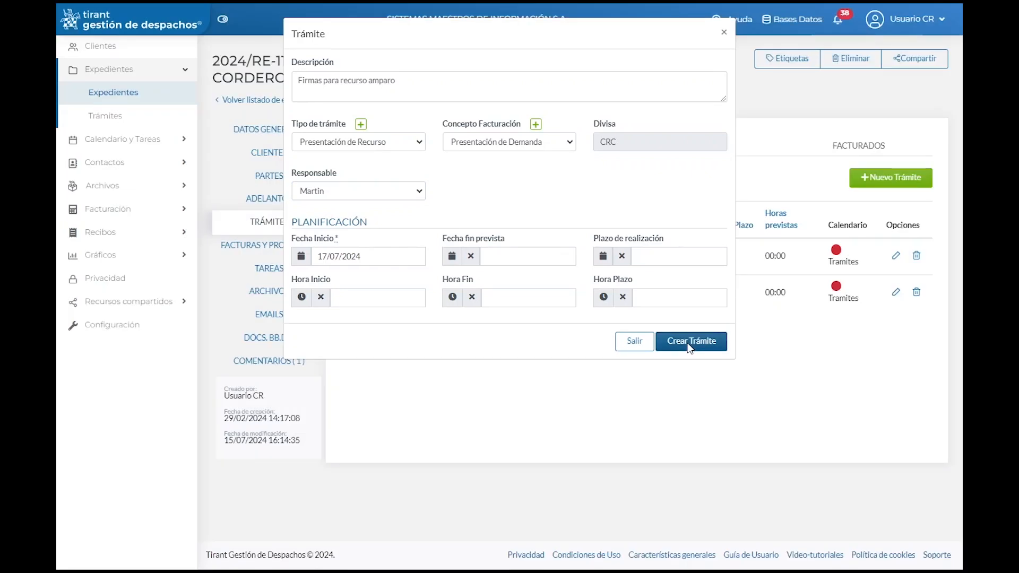
left_click(689, 342)
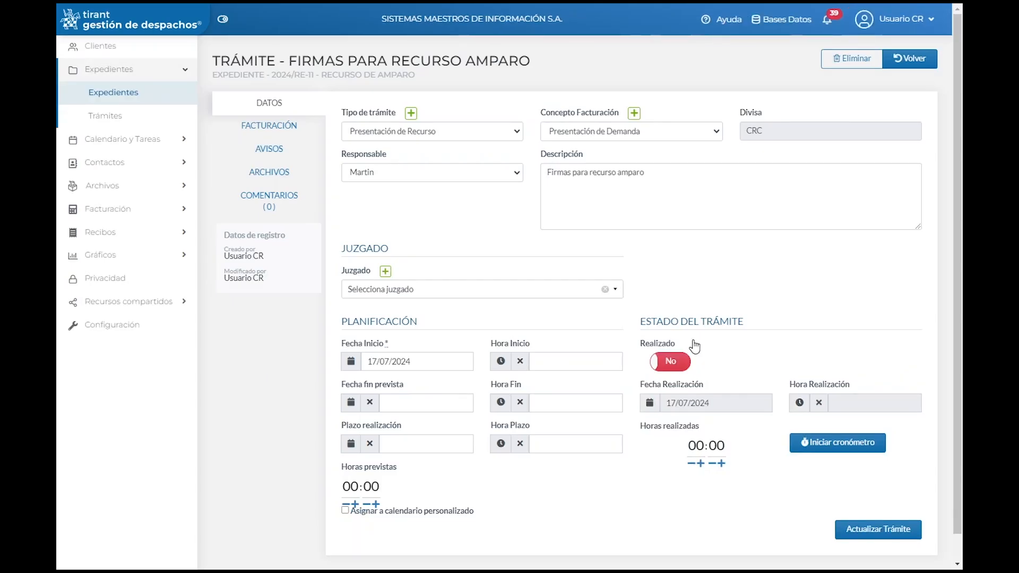
Step: Inspect the procedure's title and status, leave Realizado off, and show its 45000.0 fee billing details
left_click_drag(218, 61, 560, 65)
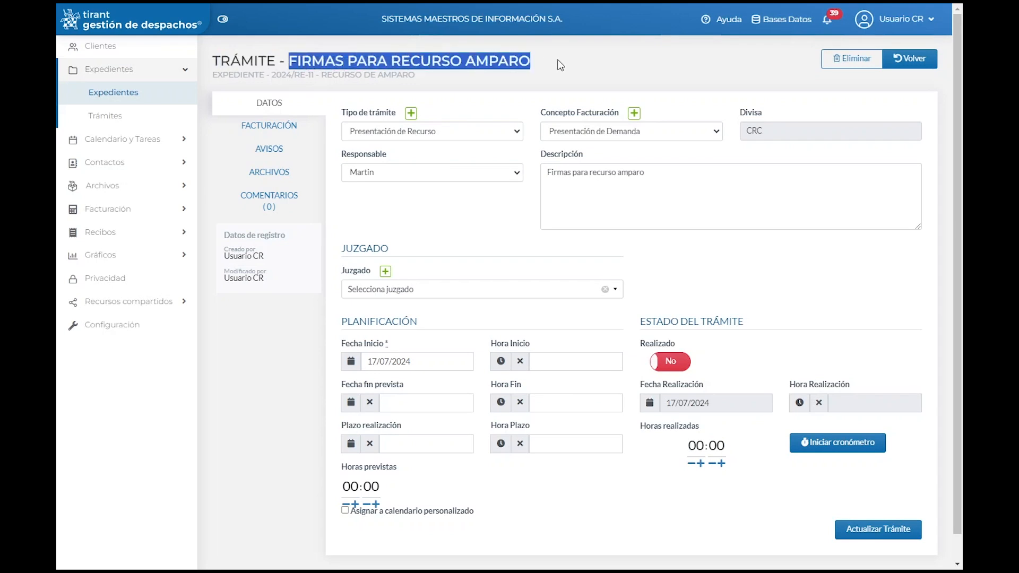
left_click_drag(213, 75, 401, 76)
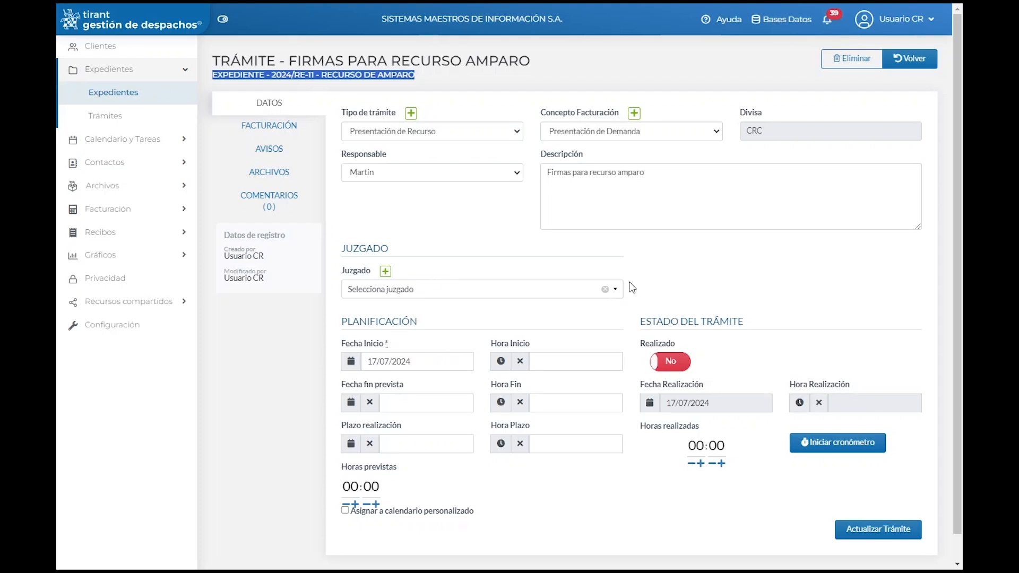
left_click_drag(649, 319, 776, 318)
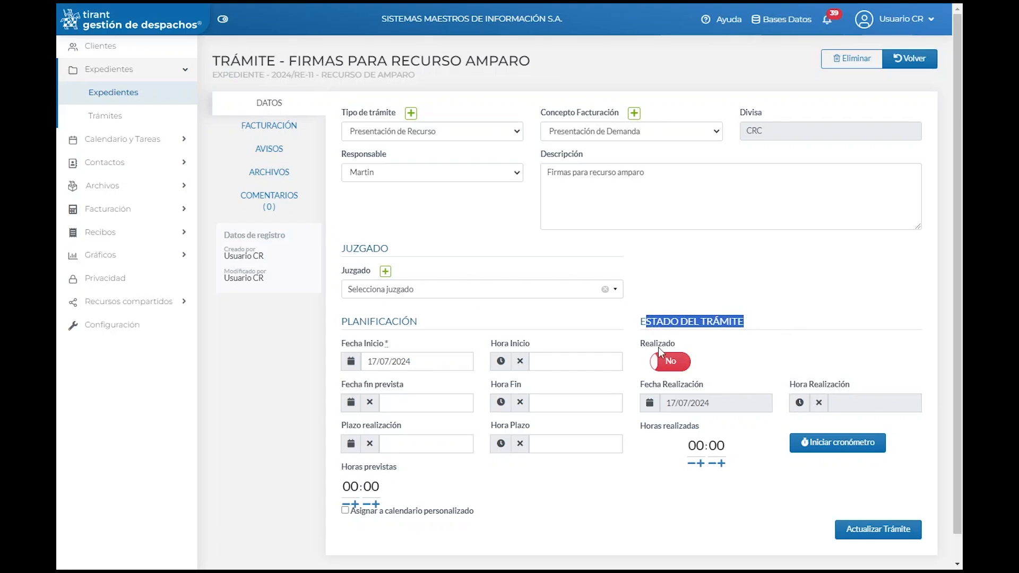
left_click(679, 367)
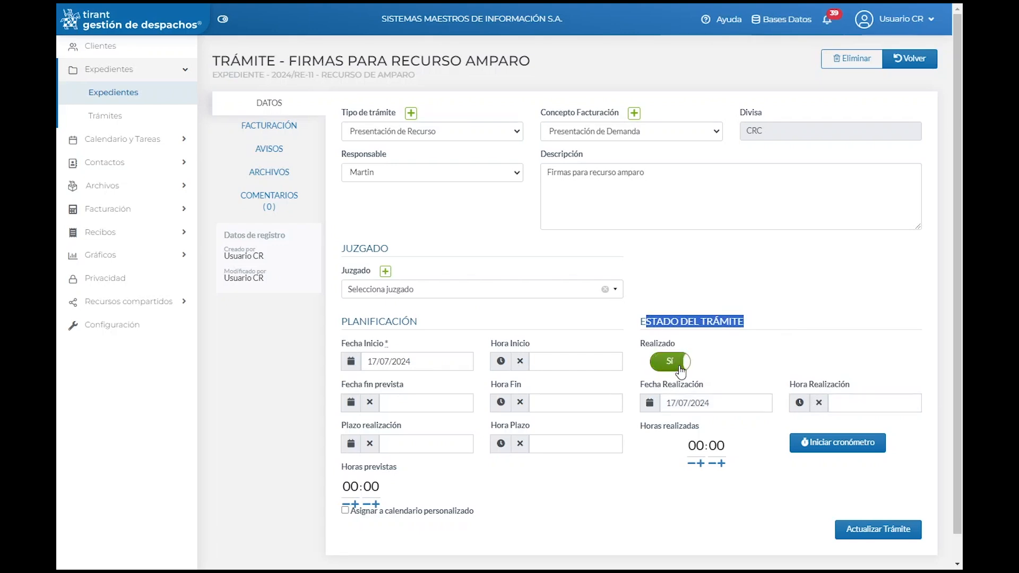
left_click(681, 367)
left_click(686, 363)
left_click(666, 368)
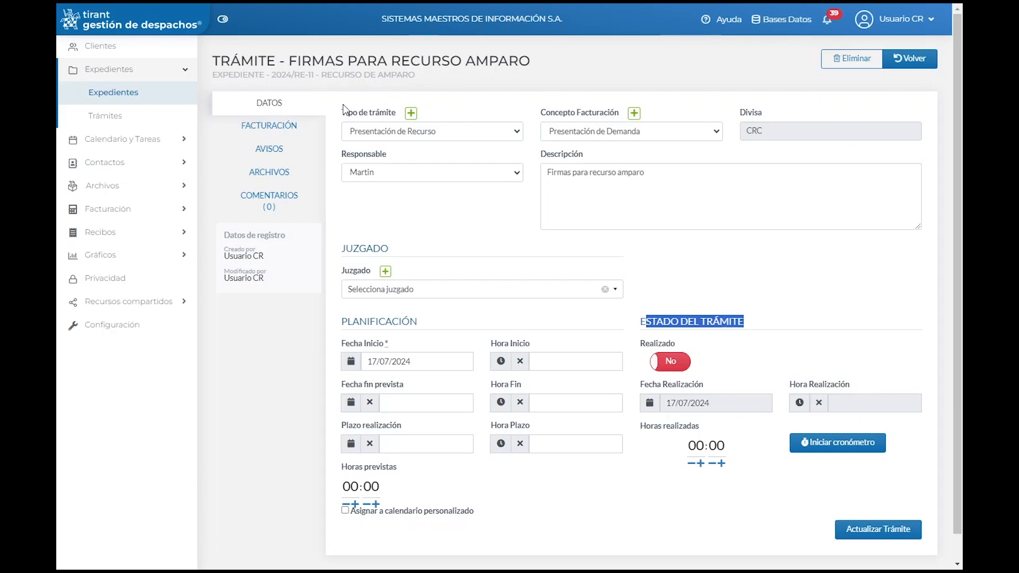
left_click(277, 133)
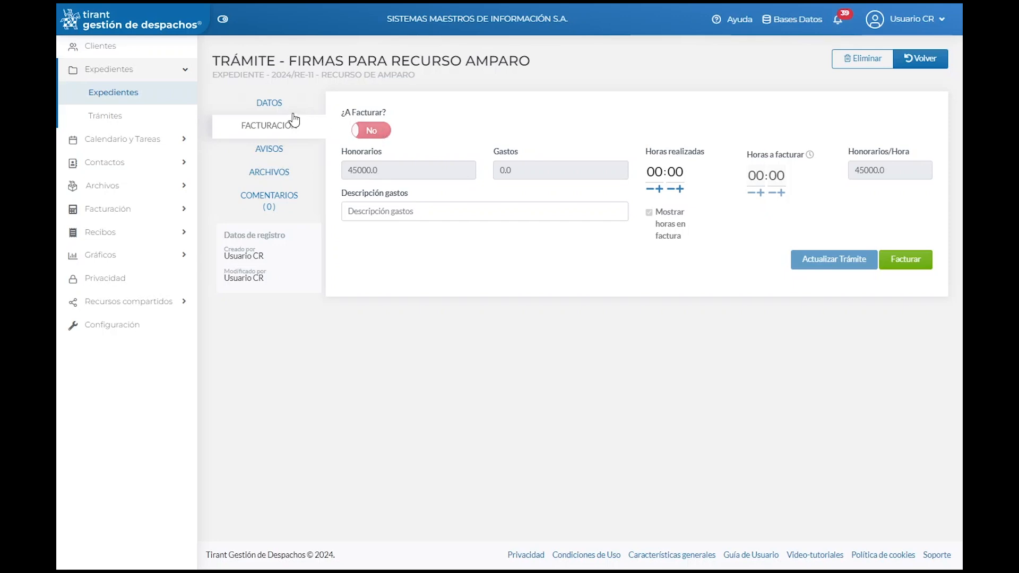
Step: Set Realizado and ¿A Facturar? to Sí, then head back to the case page
left_click(276, 107)
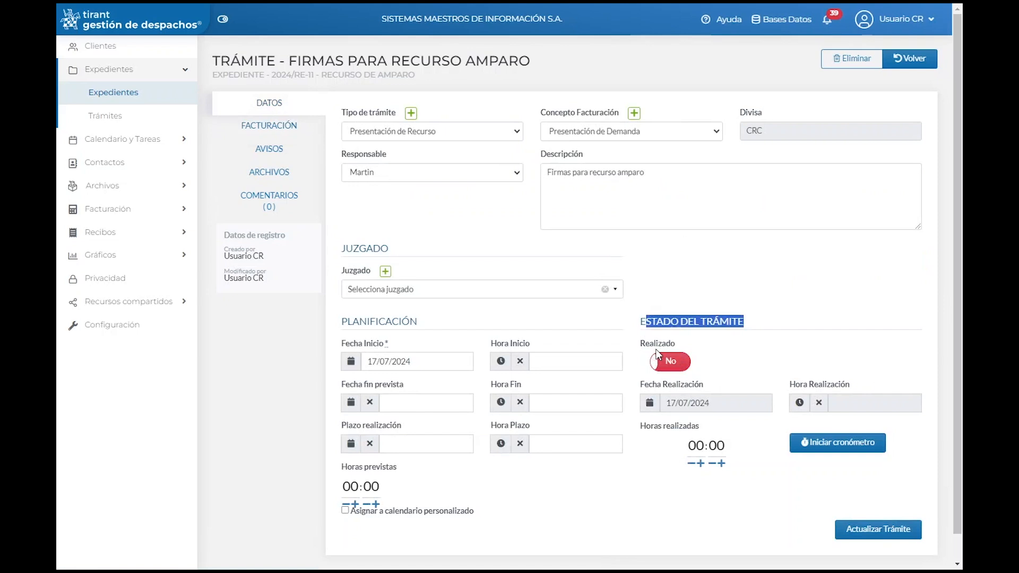
left_click(671, 359)
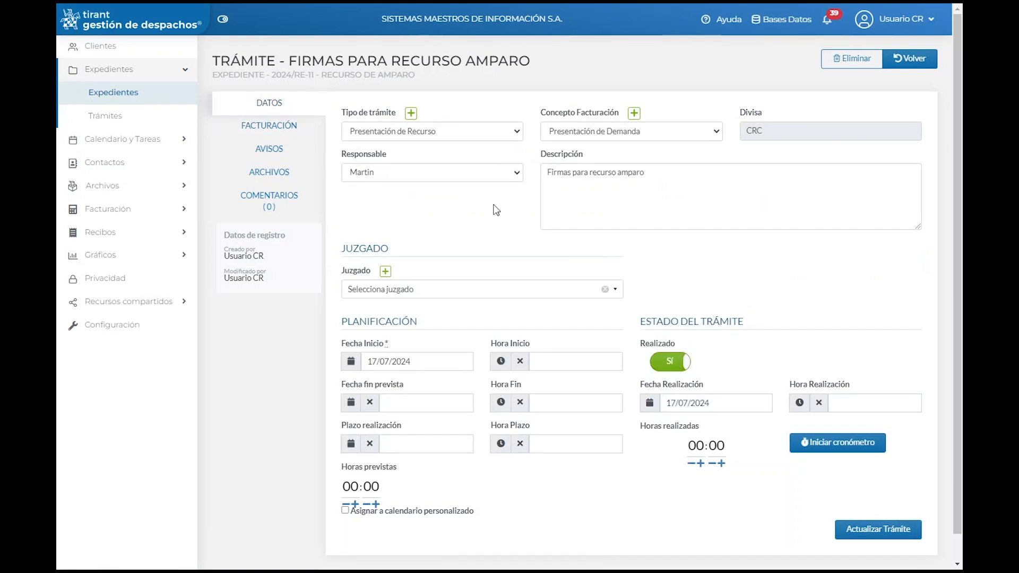
left_click(296, 125)
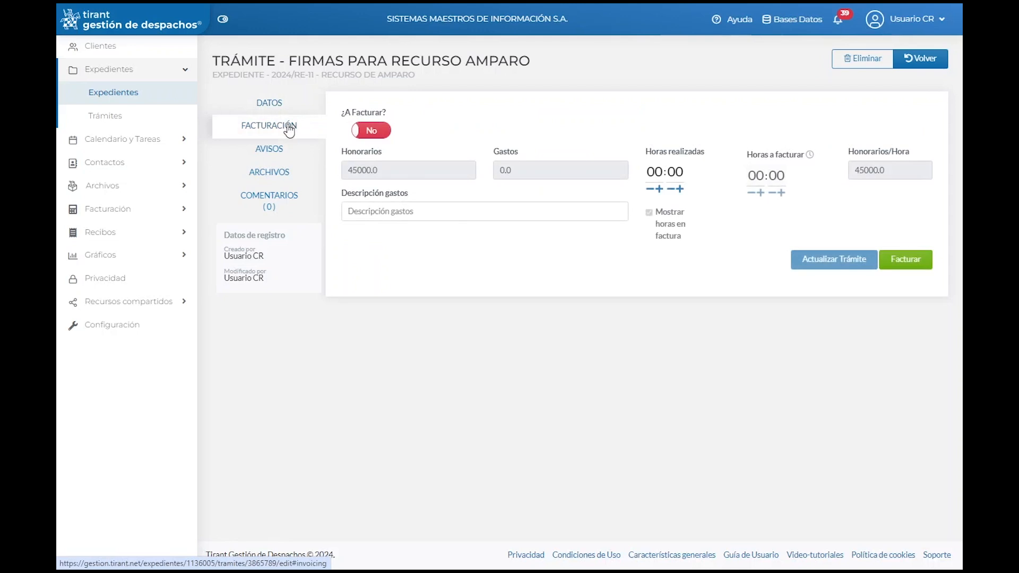
left_click(378, 130)
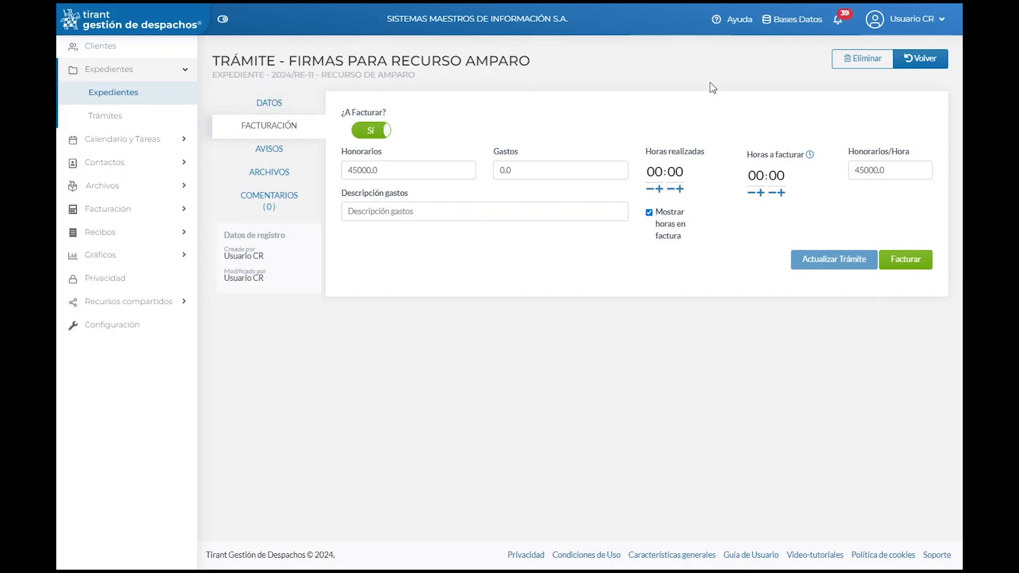
left_click(916, 63)
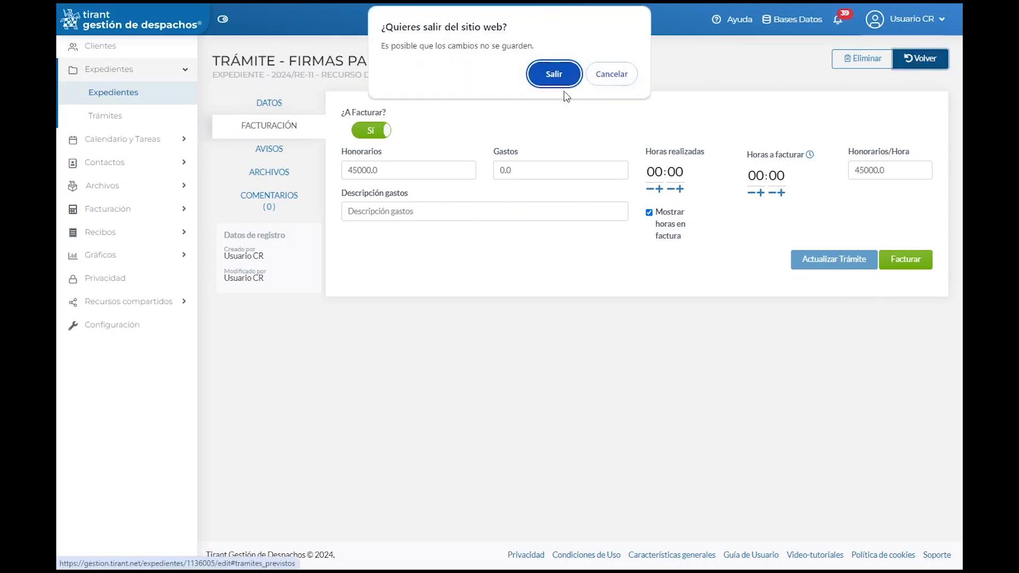
Step: Confirm leaving the procedure and locate the new procedure row in the case's list
left_click(550, 77)
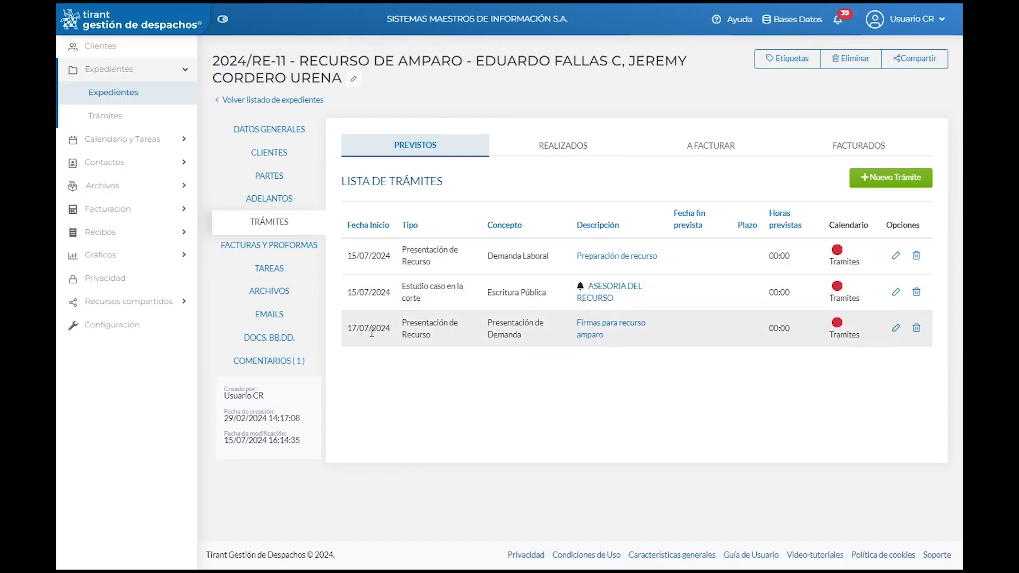
left_click_drag(347, 334, 627, 334)
left_click(621, 404)
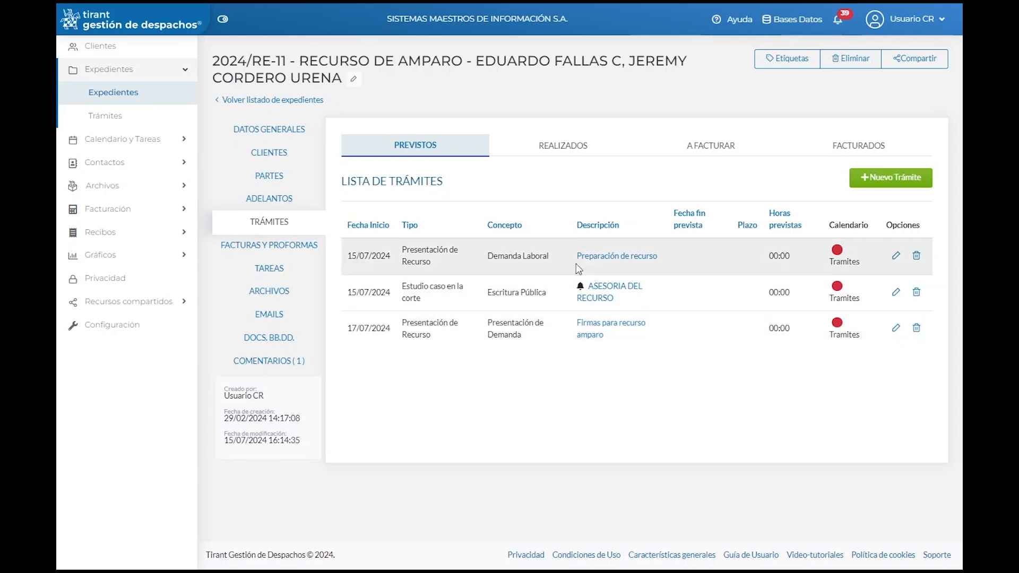
Step: Browse the case's Realizados and A facturar trámites, ending on Facturados with invoices 12159 to 1222
left_click(574, 149)
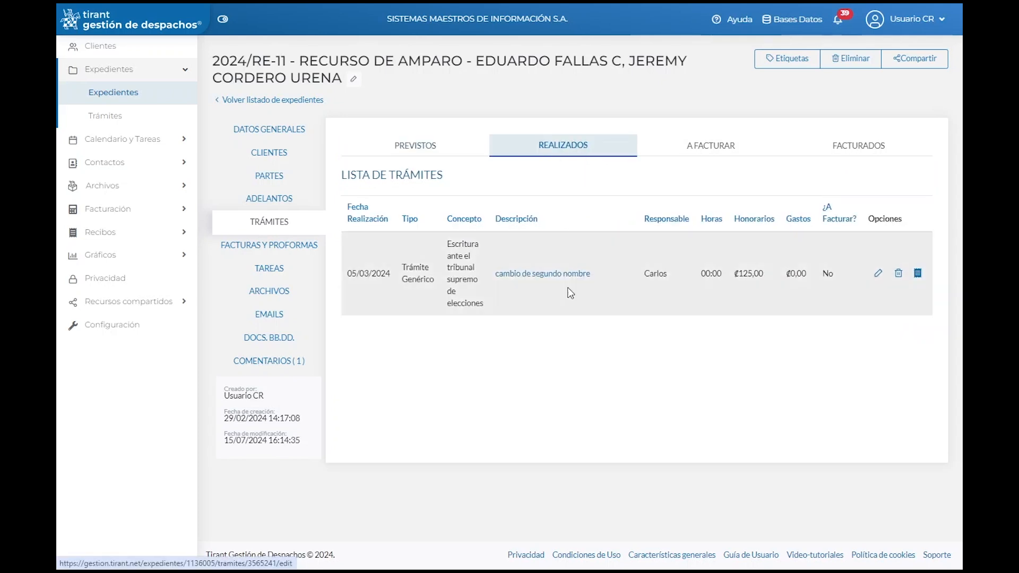
left_click(419, 151)
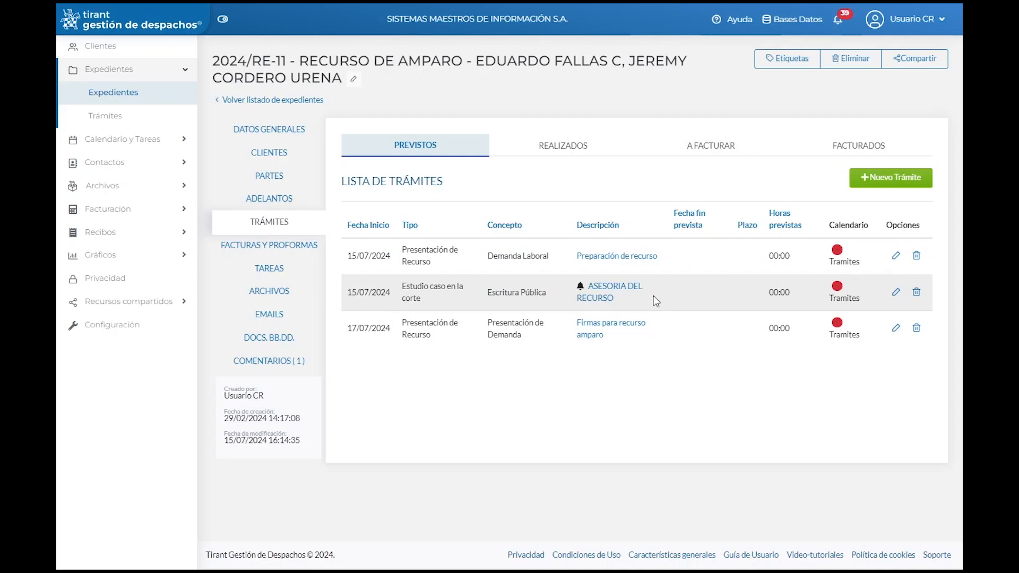
left_click(562, 154)
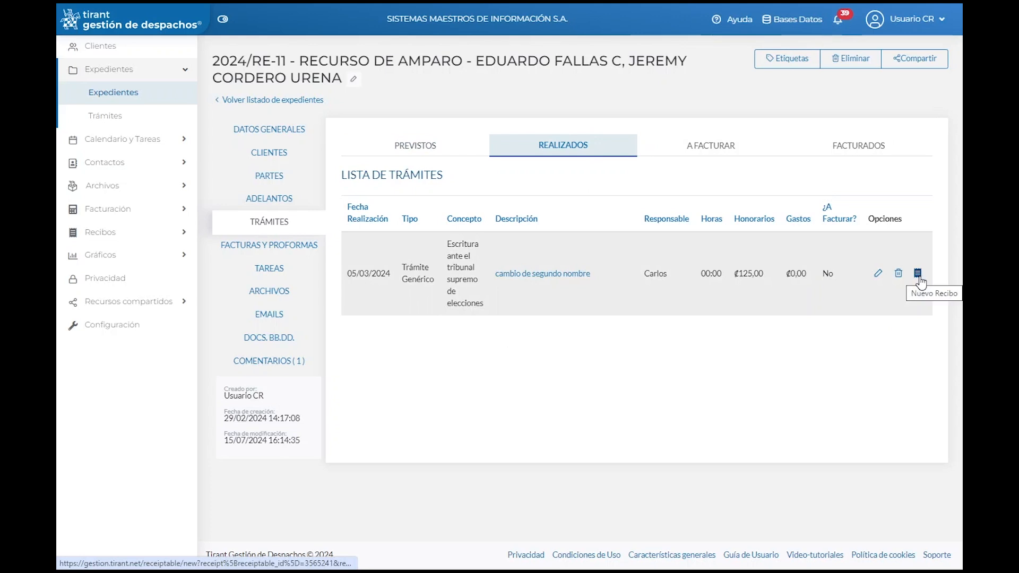
left_click(717, 149)
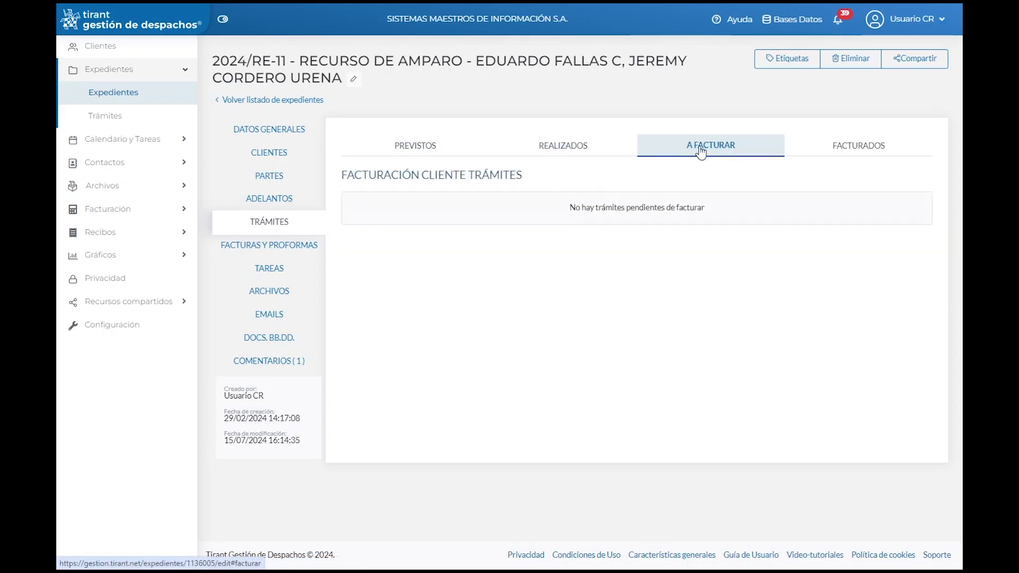
left_click(829, 152)
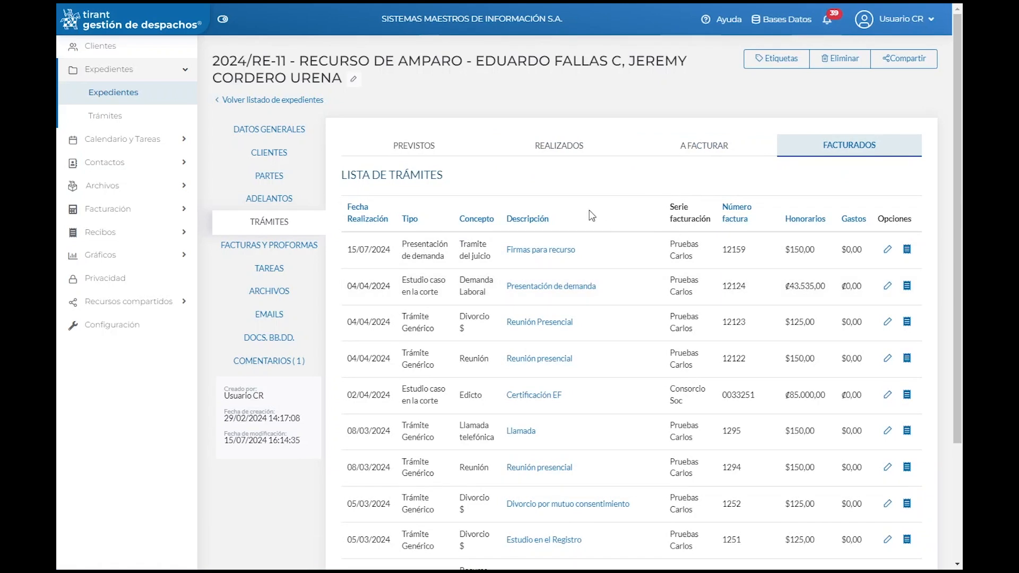
scroll(603, 294, "down", 3)
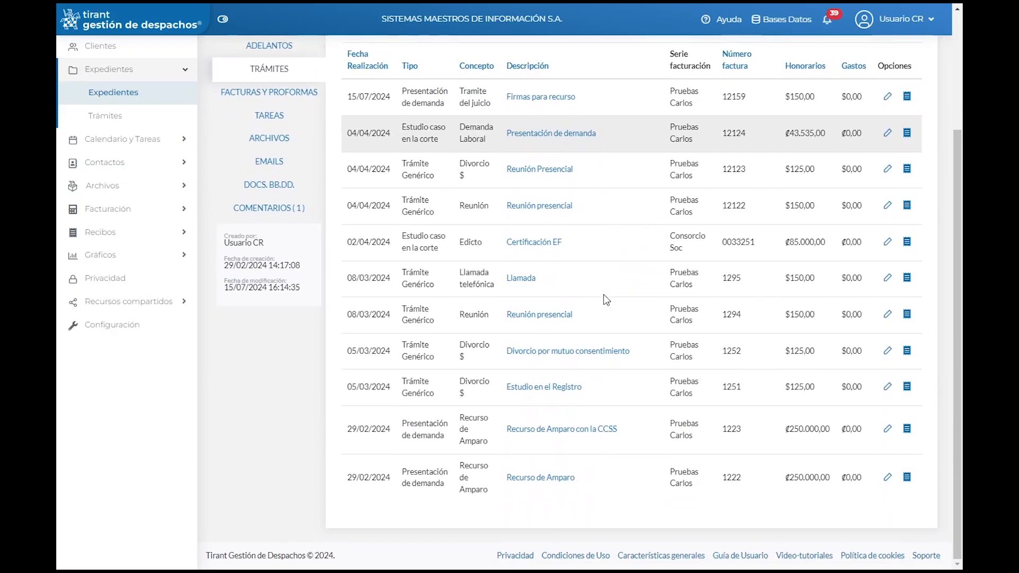
scroll(603, 294, "up", 3)
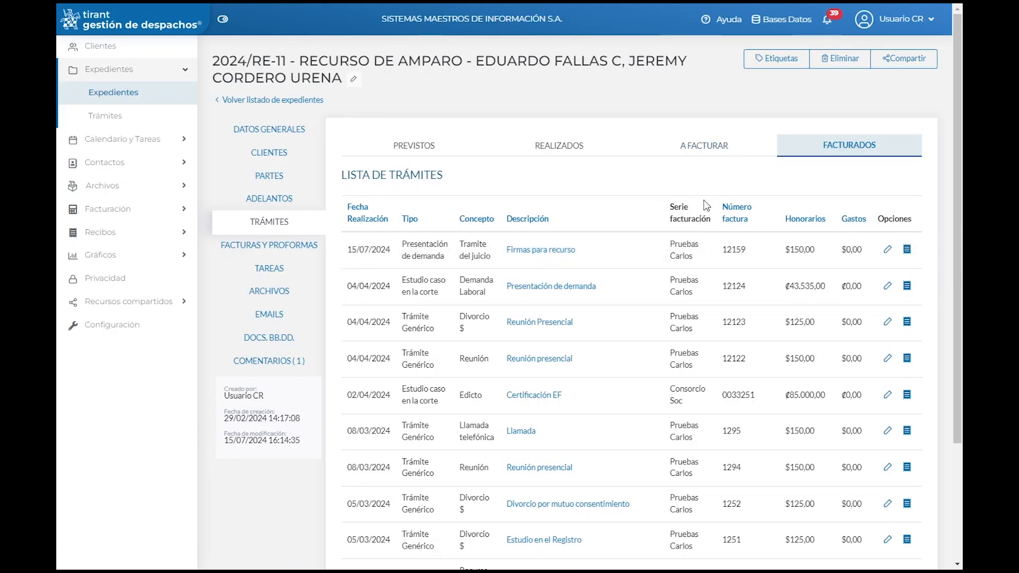
Step: Review the case's invoices and its empty proforma list, then show the case's three tasks
left_click(265, 248)
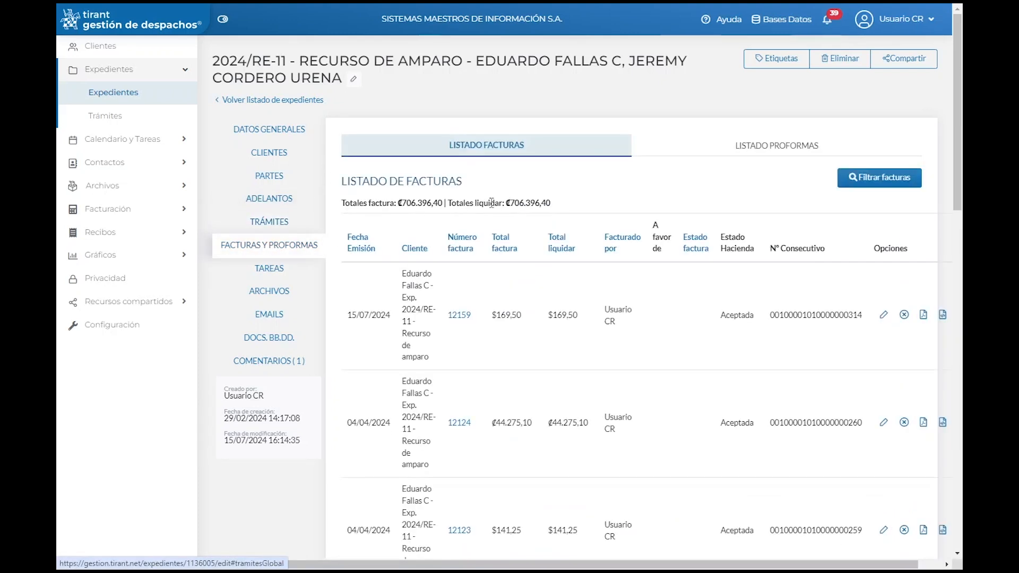
scroll(554, 228, "down", 1)
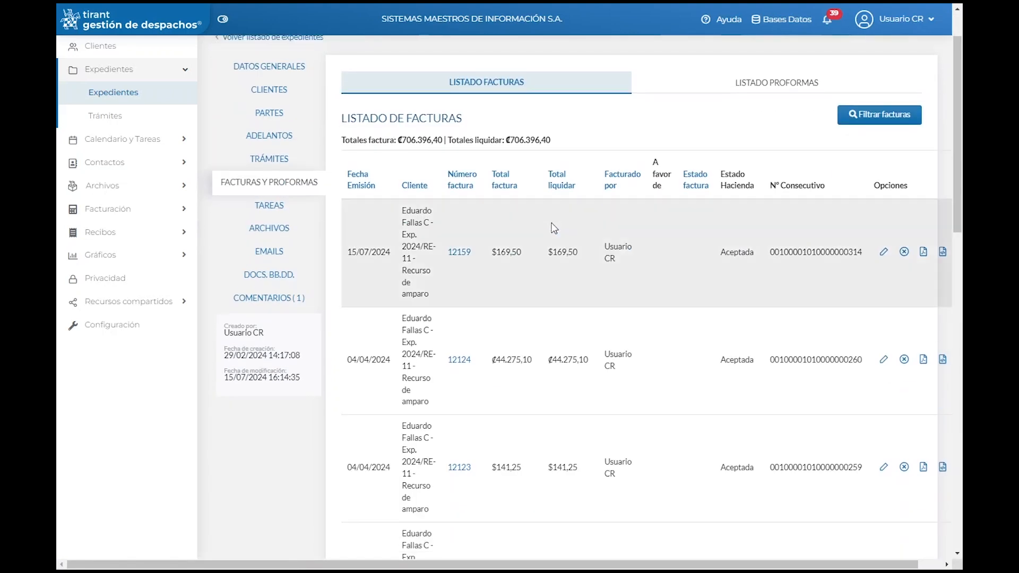
scroll(554, 228, "down", 5)
scroll(554, 229, "up", 4)
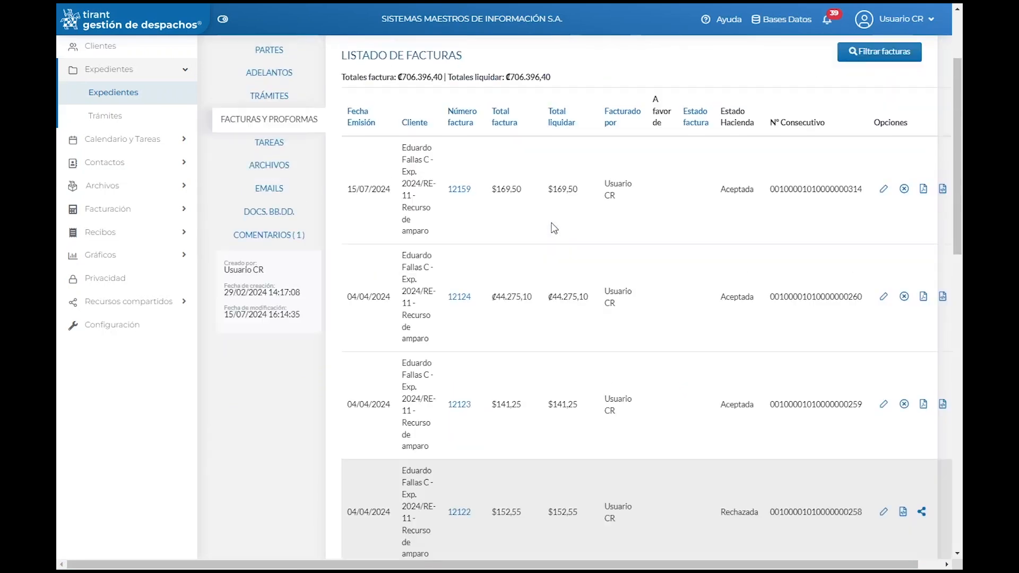
scroll(553, 228, "up", 1)
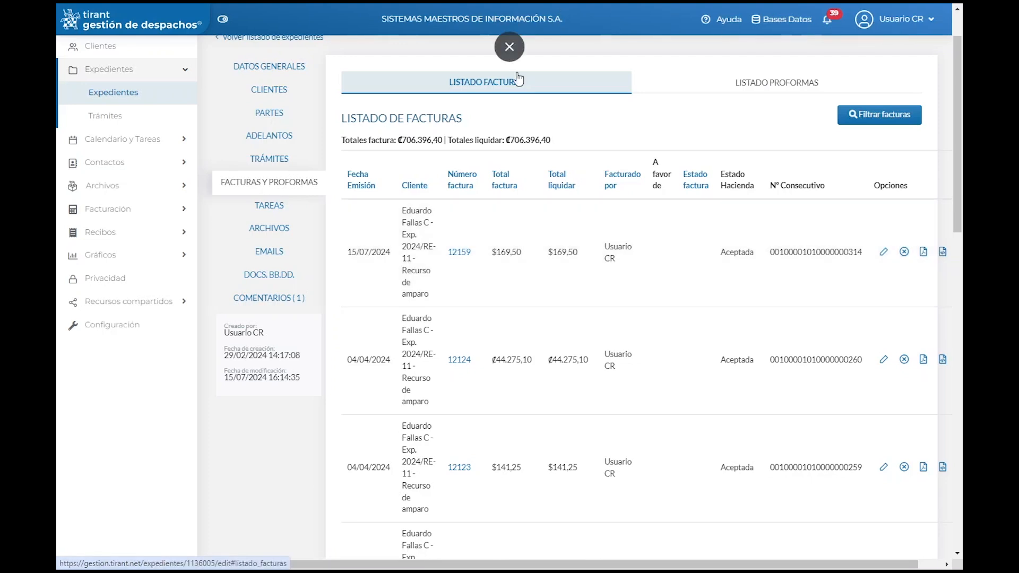
left_click(785, 84)
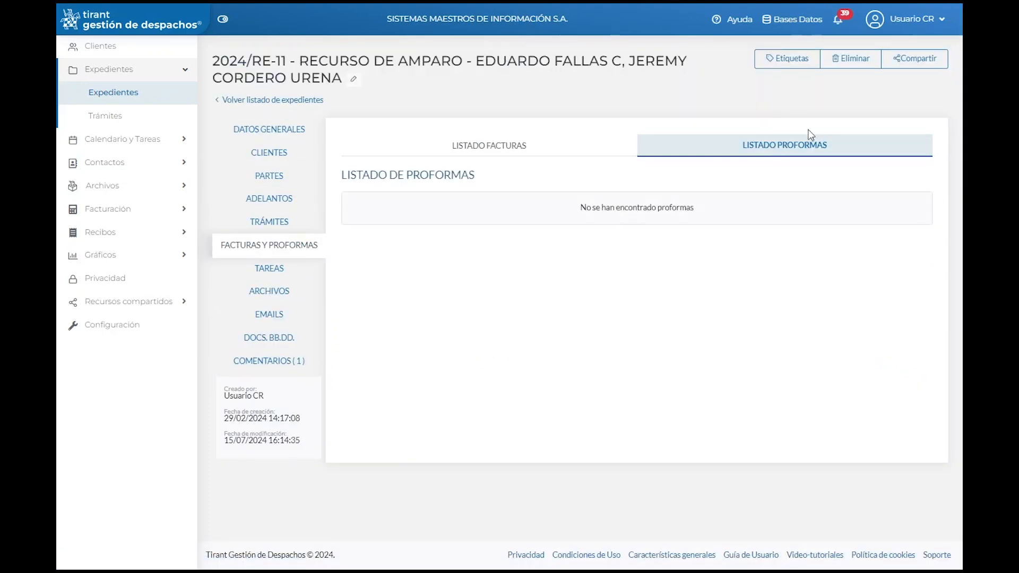
left_click(489, 145)
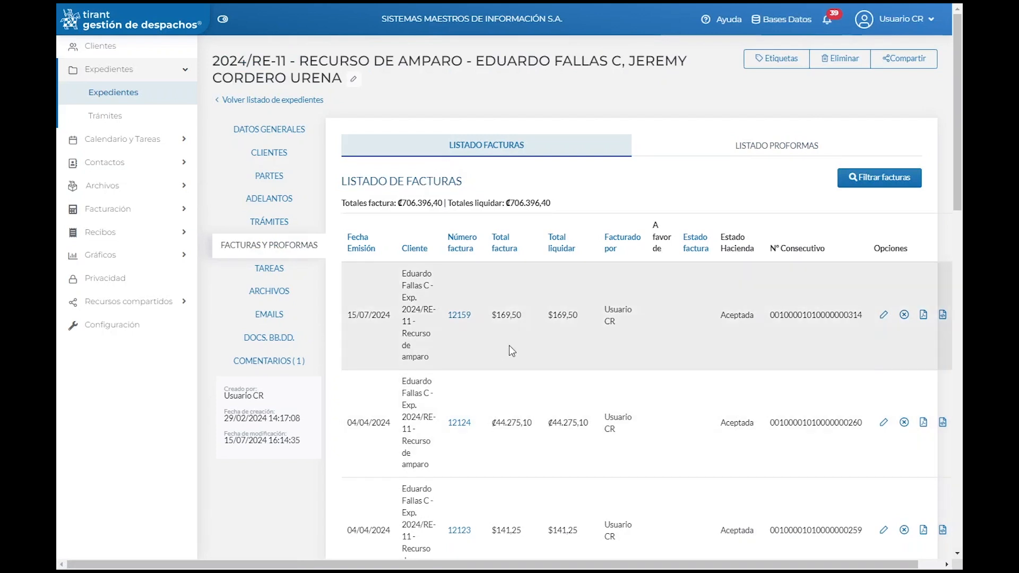
left_click(270, 269)
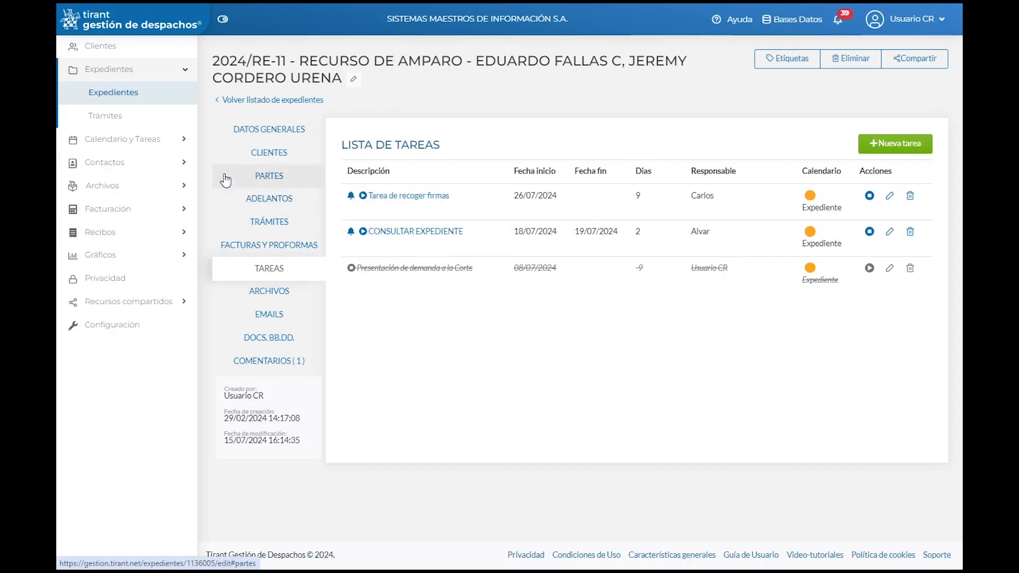
Step: Show the firm-wide Listado de Facturas, headed by invoice 12161 for ₡96.050,00
left_click(93, 210)
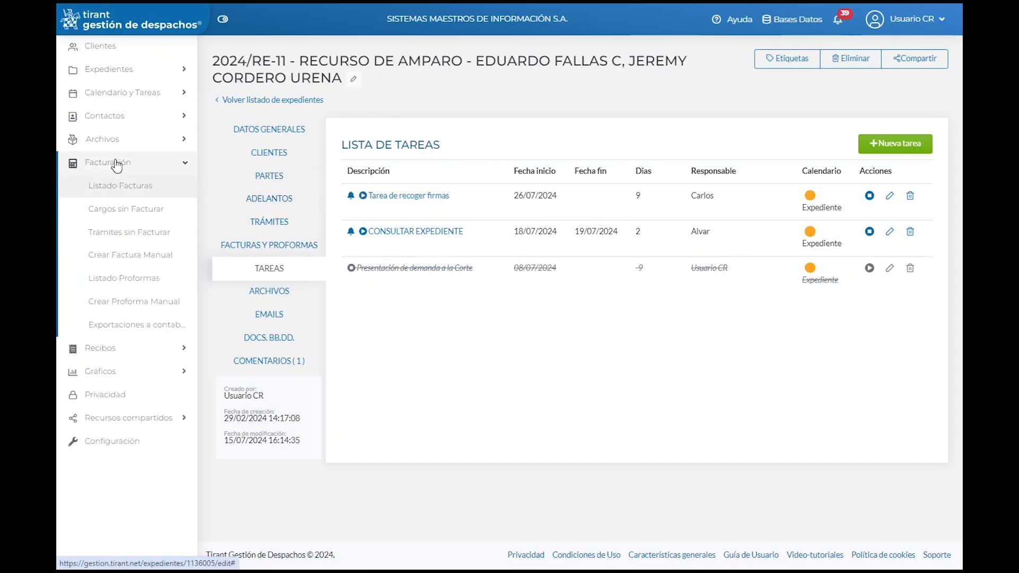
left_click(131, 194)
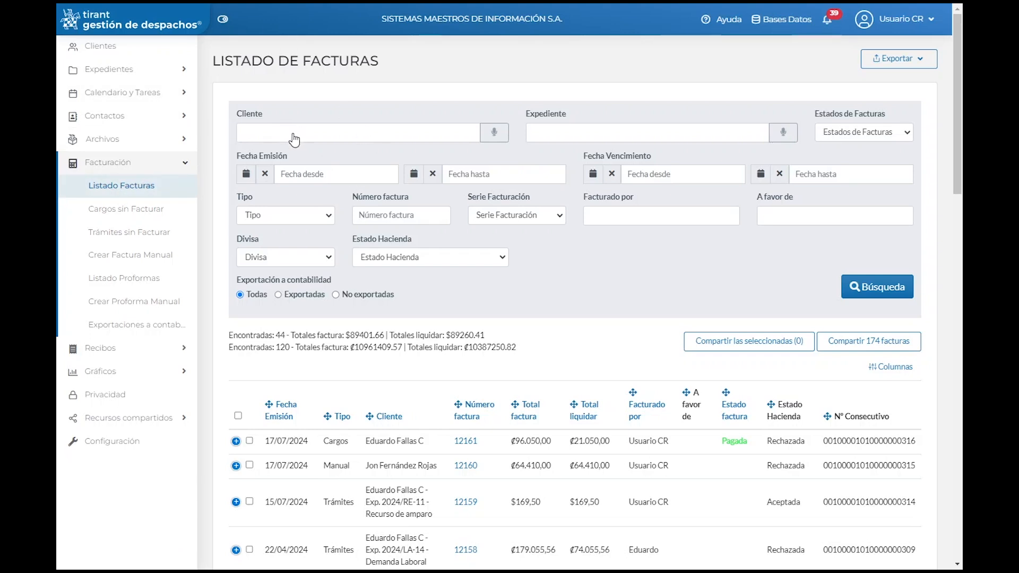
left_click(295, 135)
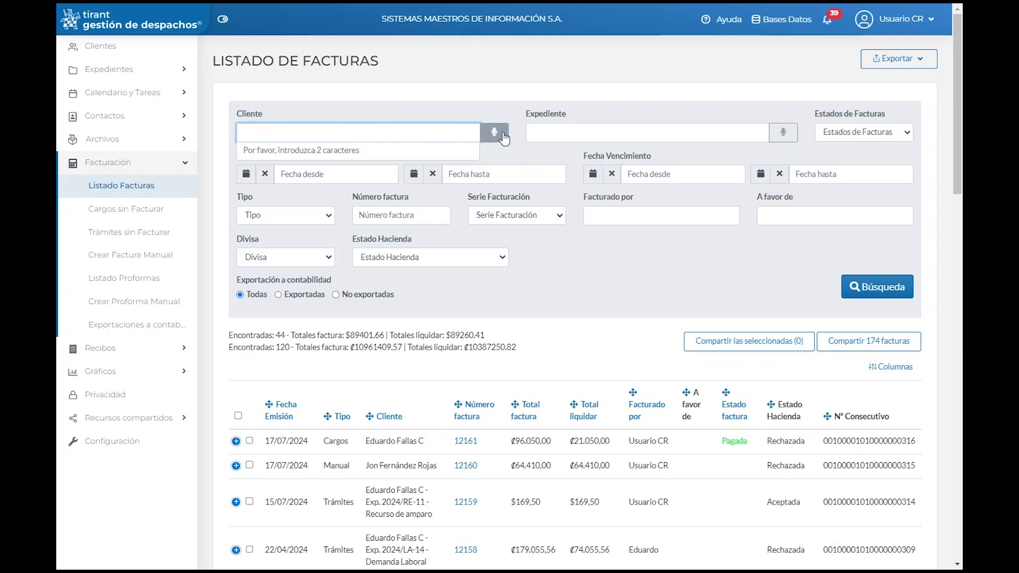
left_click(578, 97)
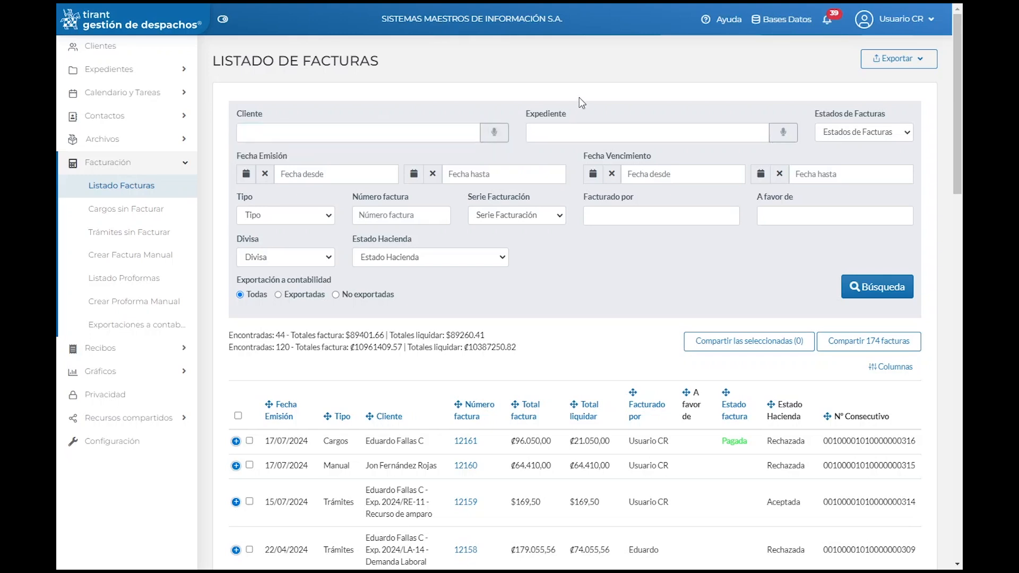
left_click(560, 136)
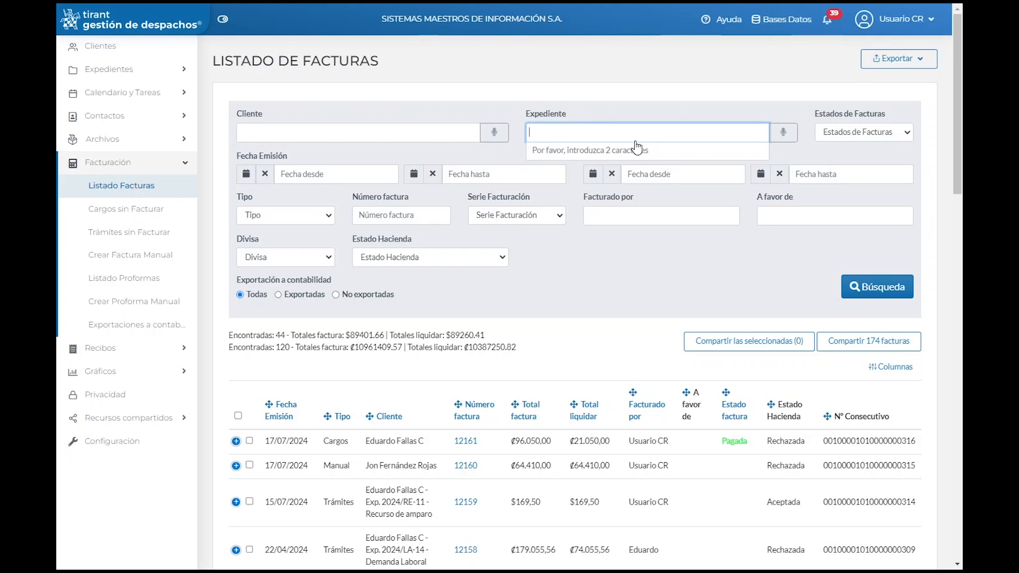
left_click(909, 134)
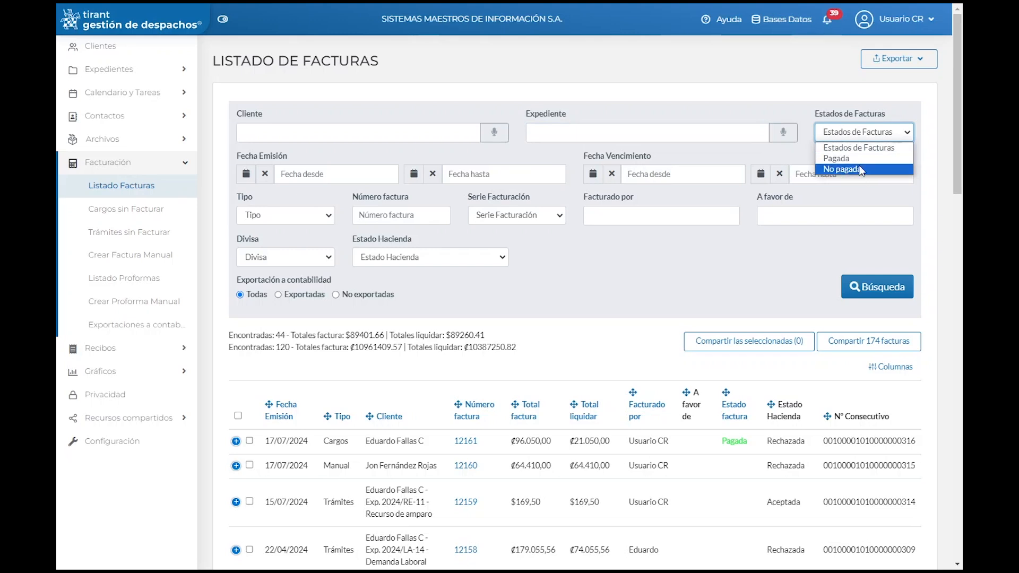
left_click(835, 149)
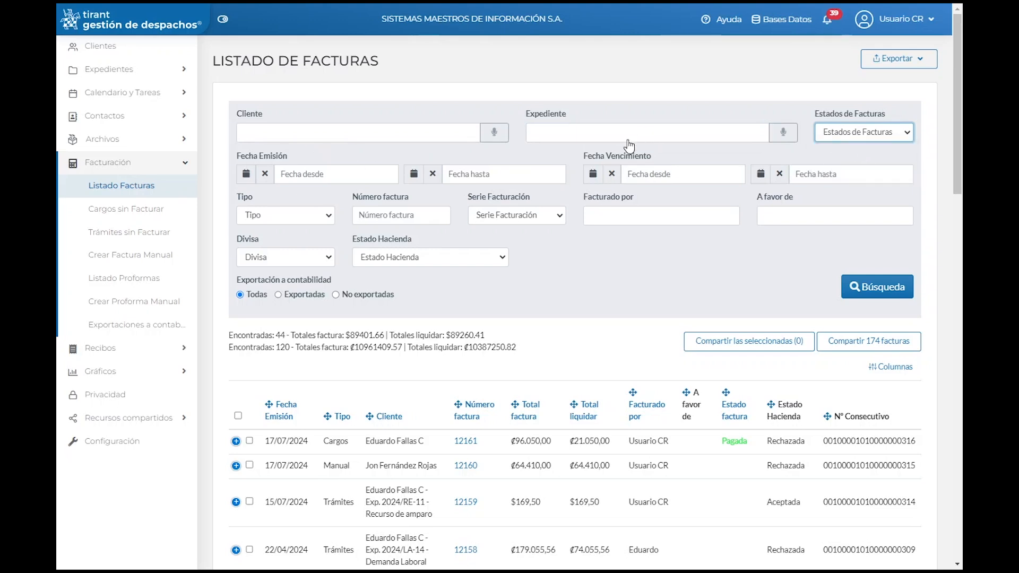
left_click(309, 215)
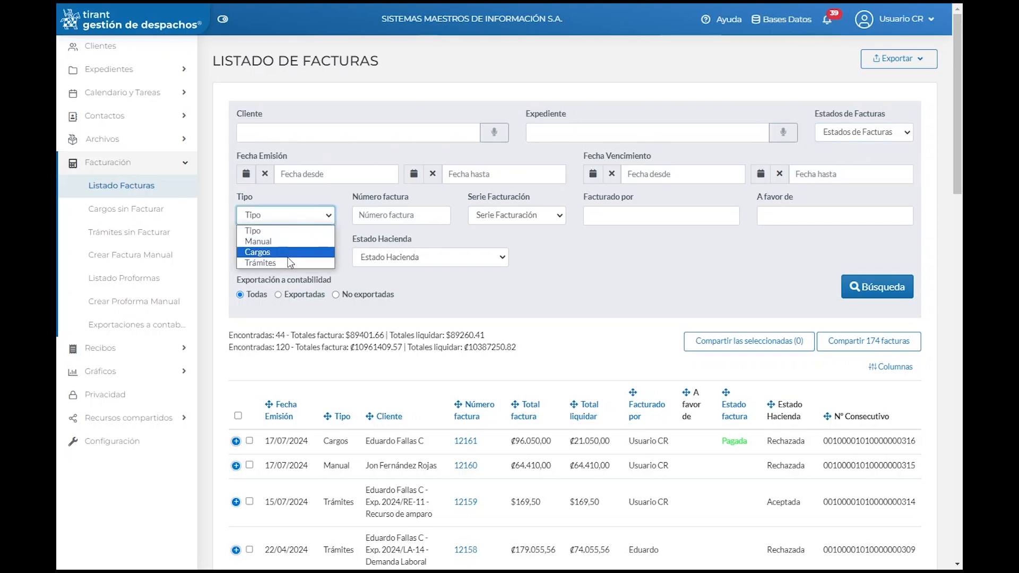
left_click(310, 176)
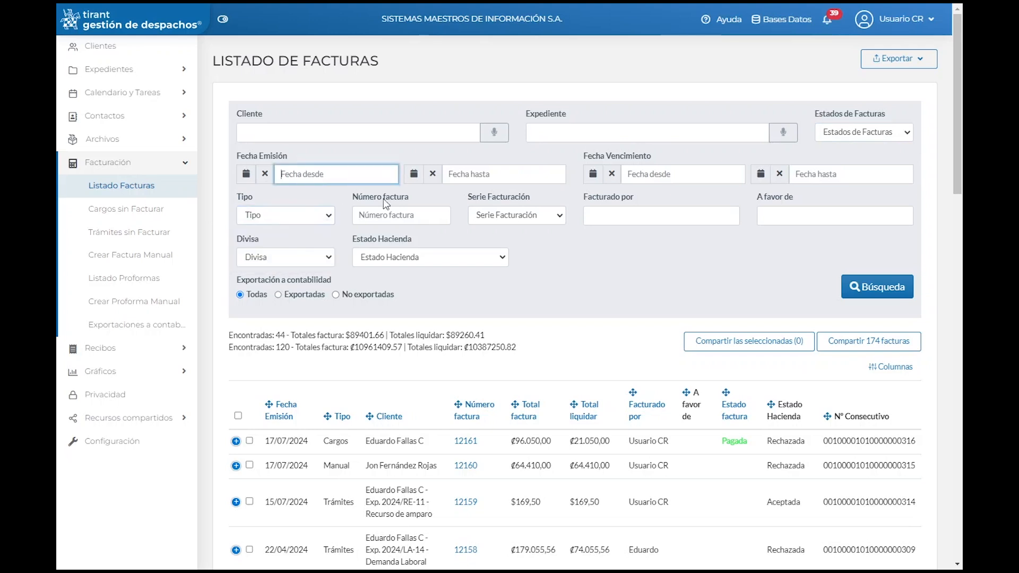
left_click(536, 216)
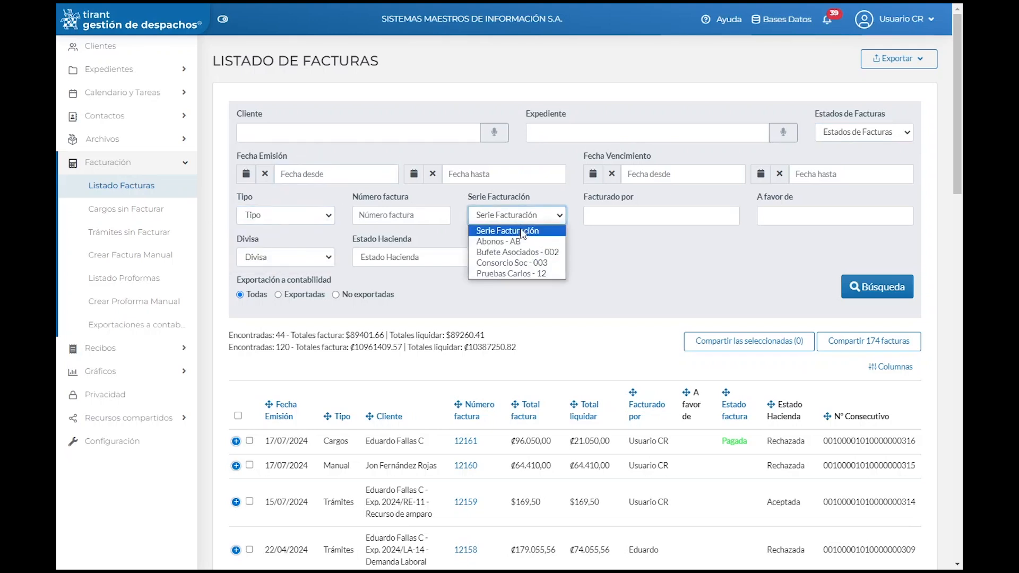
left_click(519, 199)
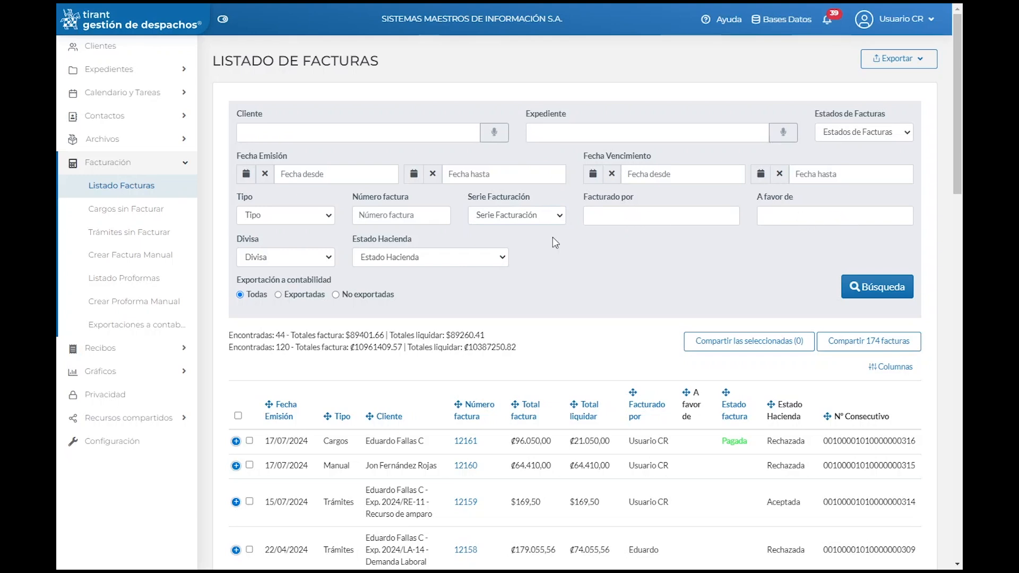
left_click(321, 259)
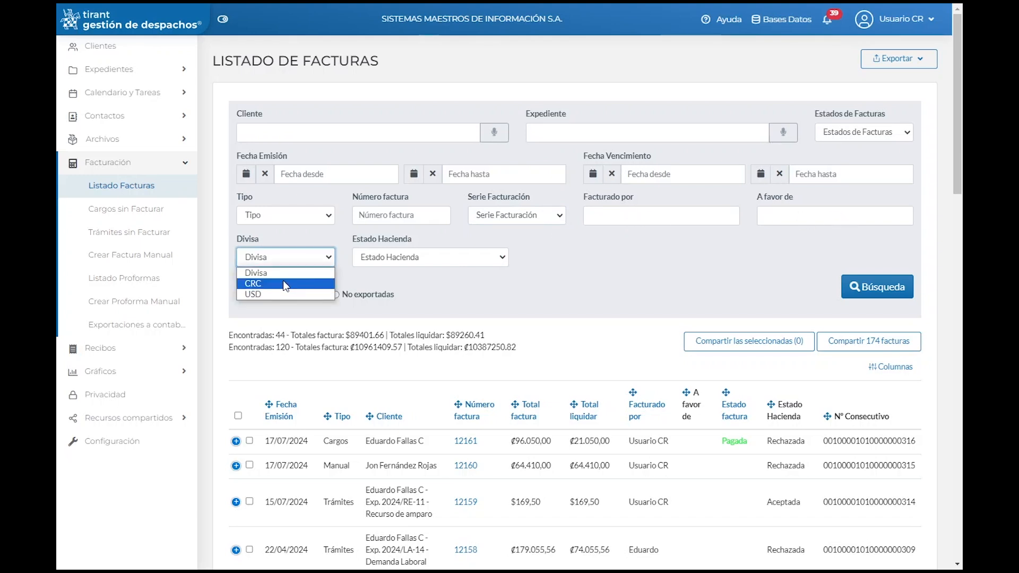
left_click(295, 242)
left_click(449, 262)
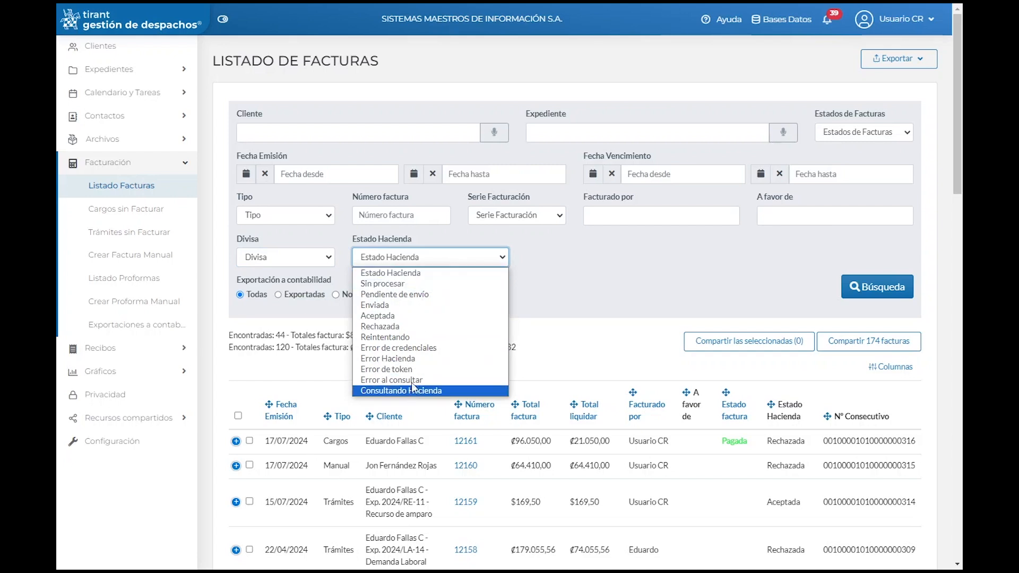
left_click(569, 259)
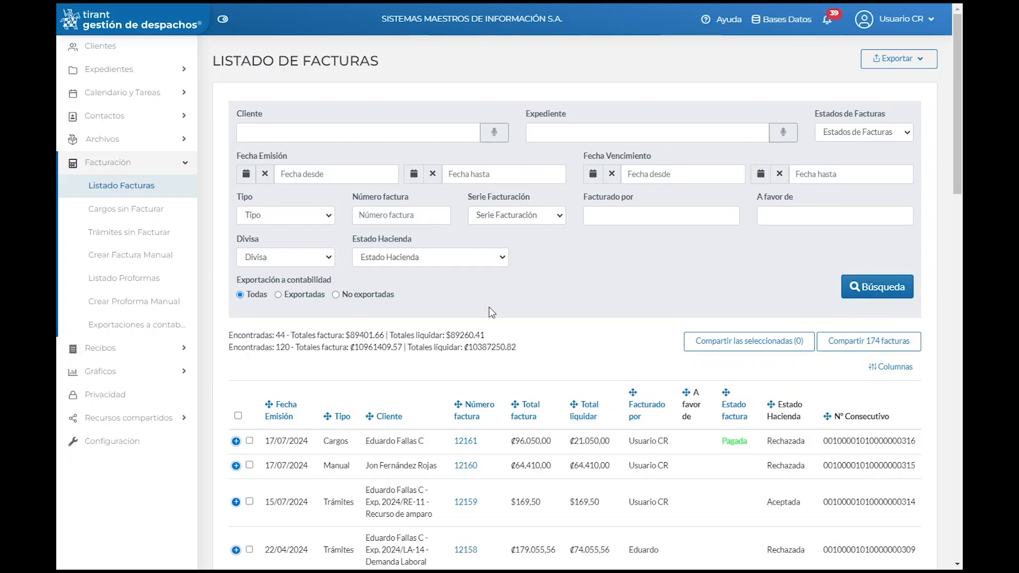
Step: Move the Estado factura and Nº Consecutivo columns to new positions in the invoice table
scroll(468, 356, "down", 2)
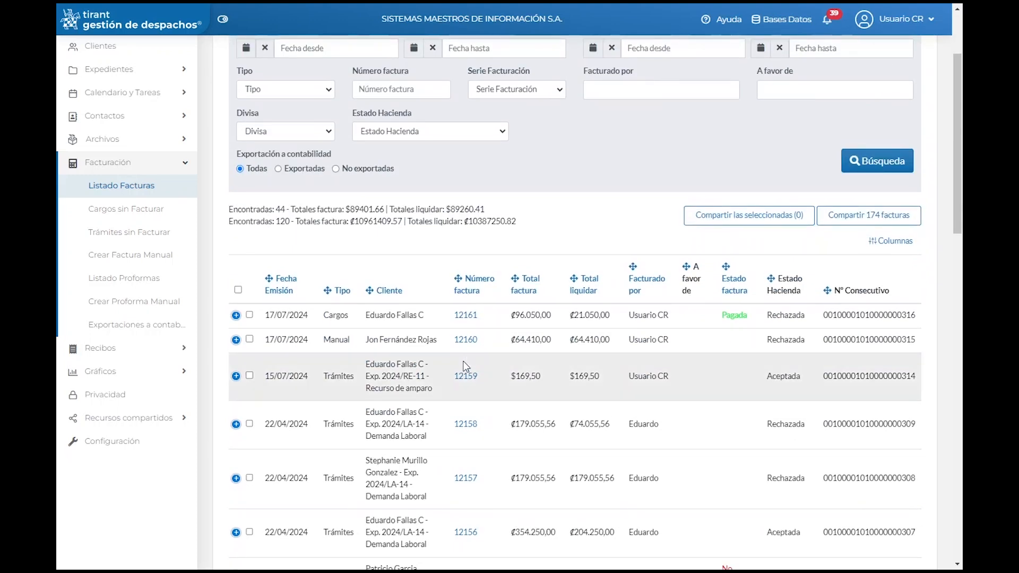
scroll(467, 365, "down", 1)
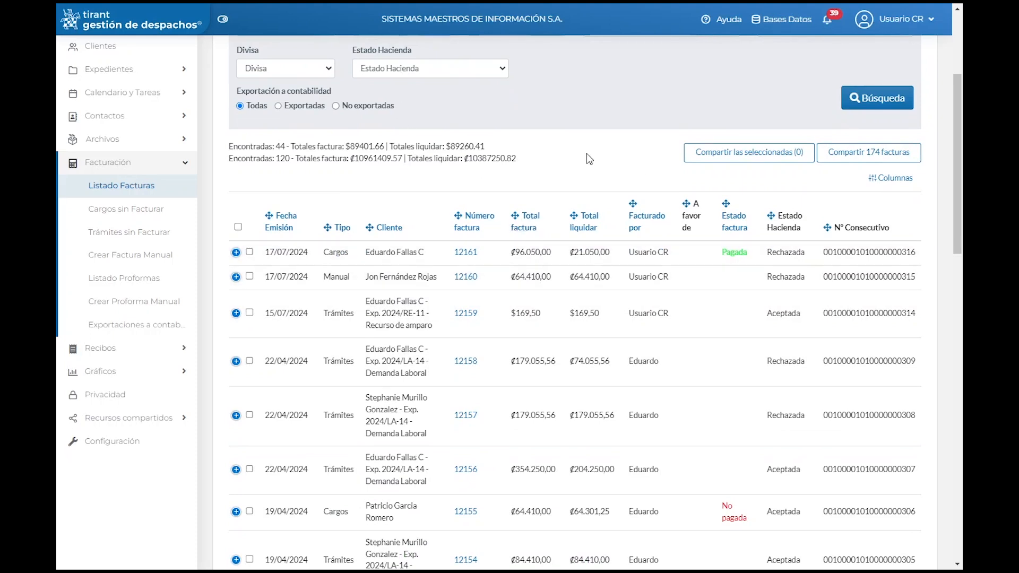
left_click_drag(728, 226, 750, 240)
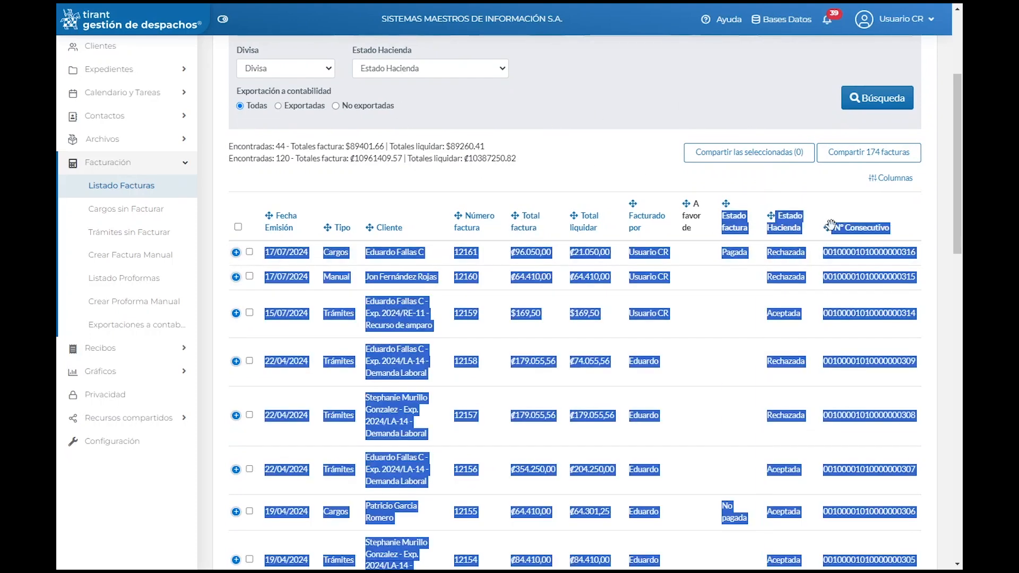
left_click(848, 208)
left_click_drag(831, 226, 897, 231)
left_click(850, 238)
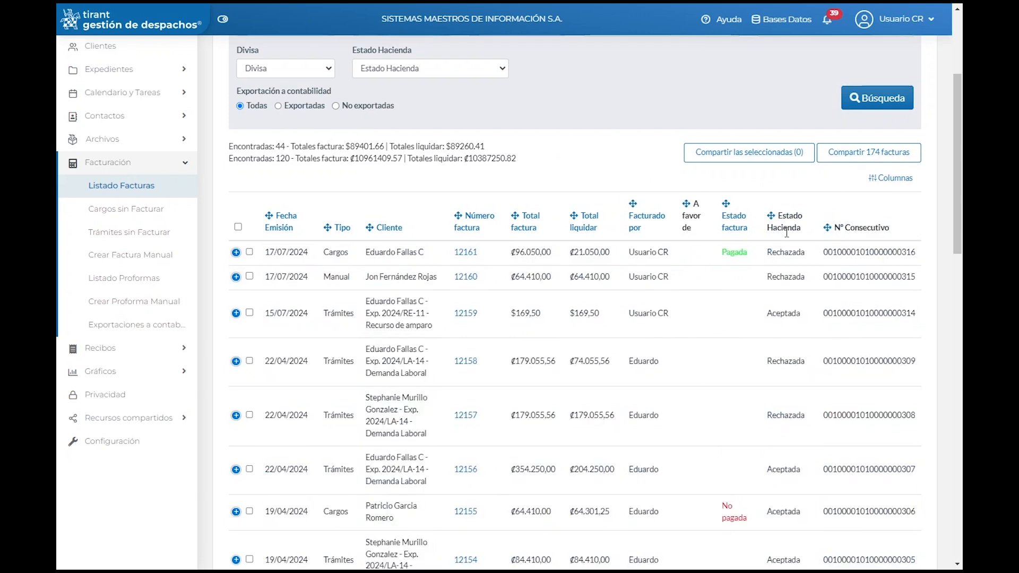
scroll(792, 260, "down", 2)
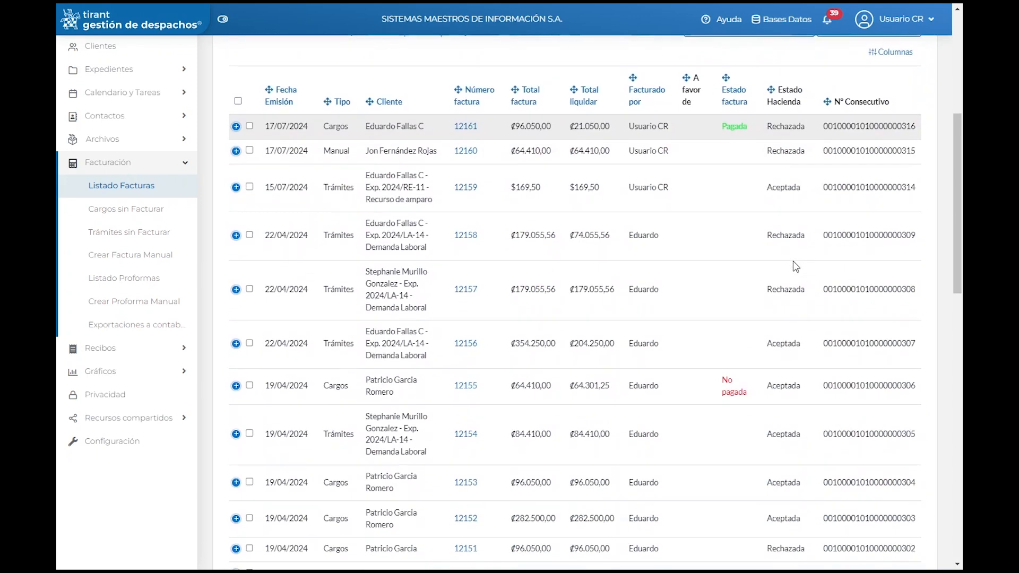
scroll(791, 260, "up", 3)
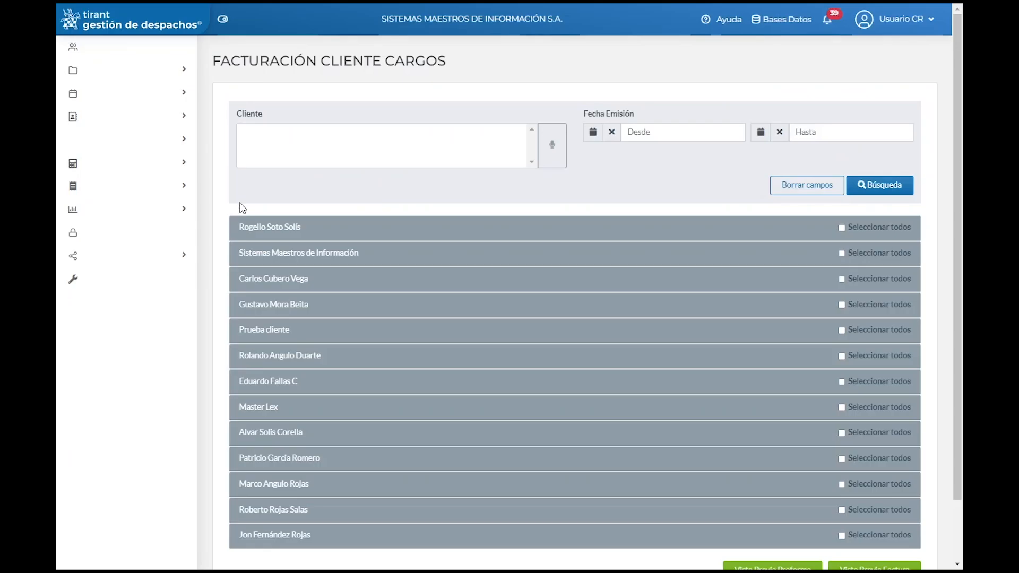
Step: Tick the first client's ₡39.500,00 Estudio Registral charge, then go to Trámites sin Facturar
left_click(241, 206)
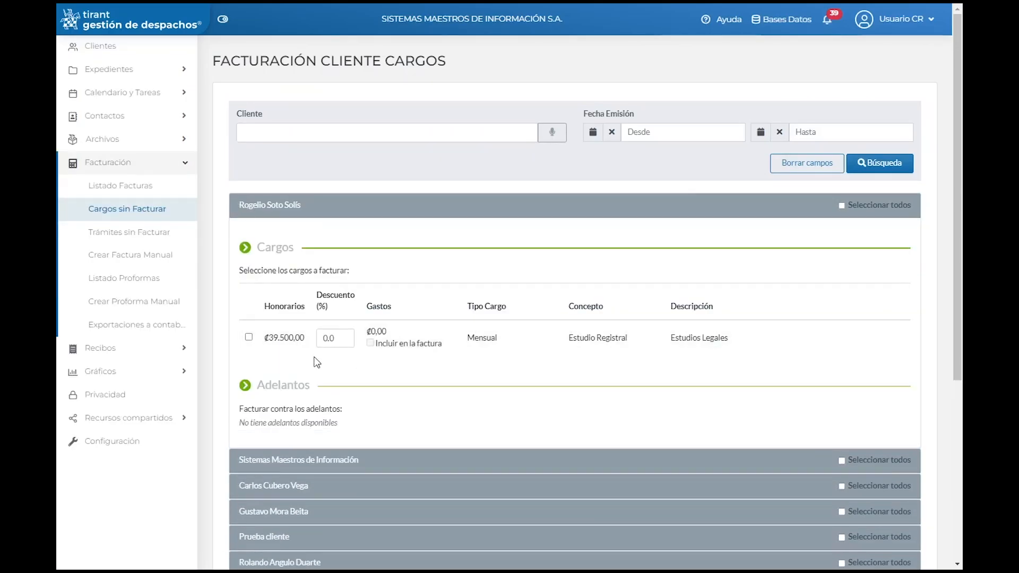
left_click(249, 338)
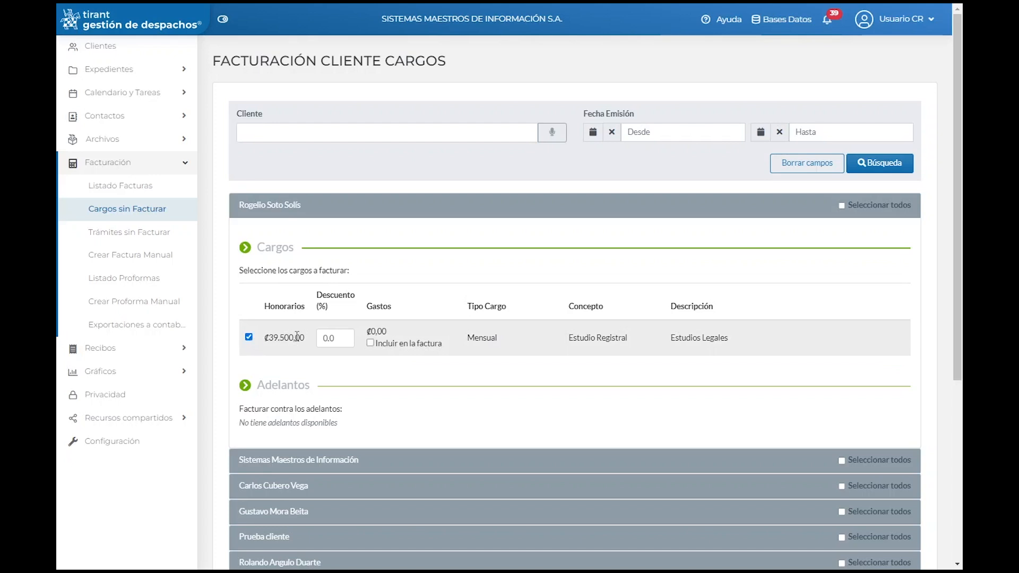
scroll(326, 333, "down", 1)
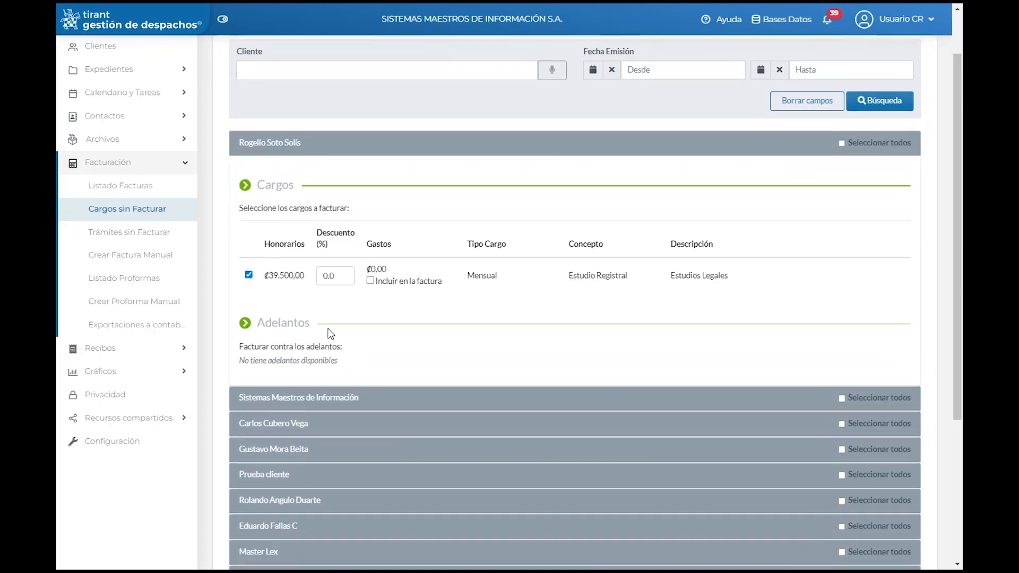
scroll(299, 332, "down", 1)
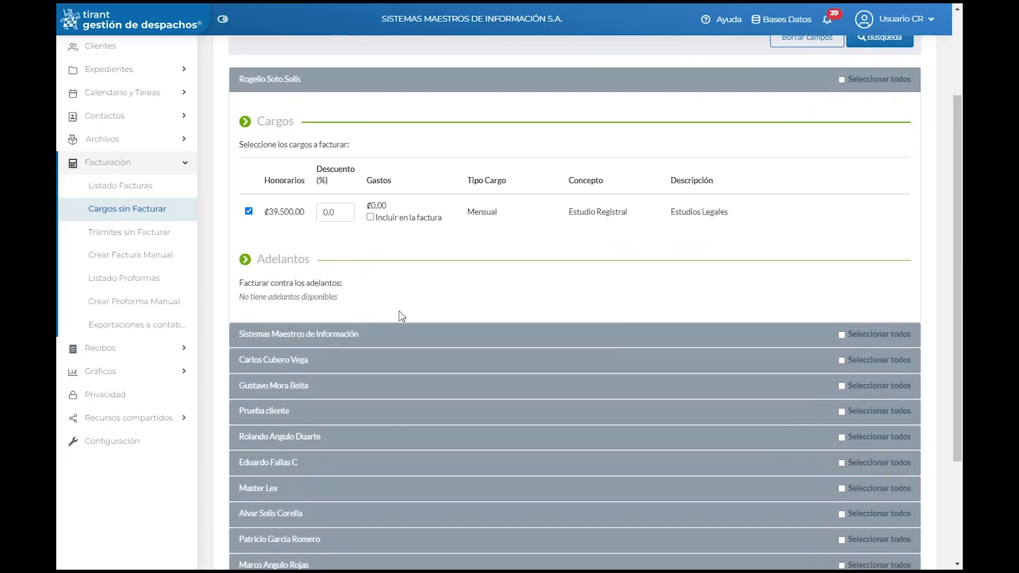
scroll(404, 328, "down", 2)
scroll(405, 329, "up", 1)
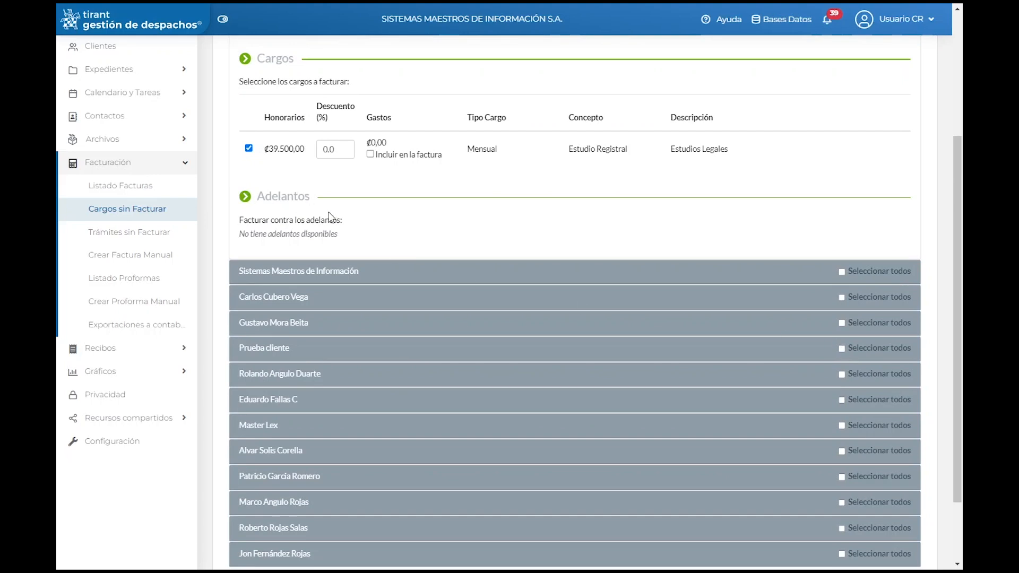
scroll(518, 336, "down", 2)
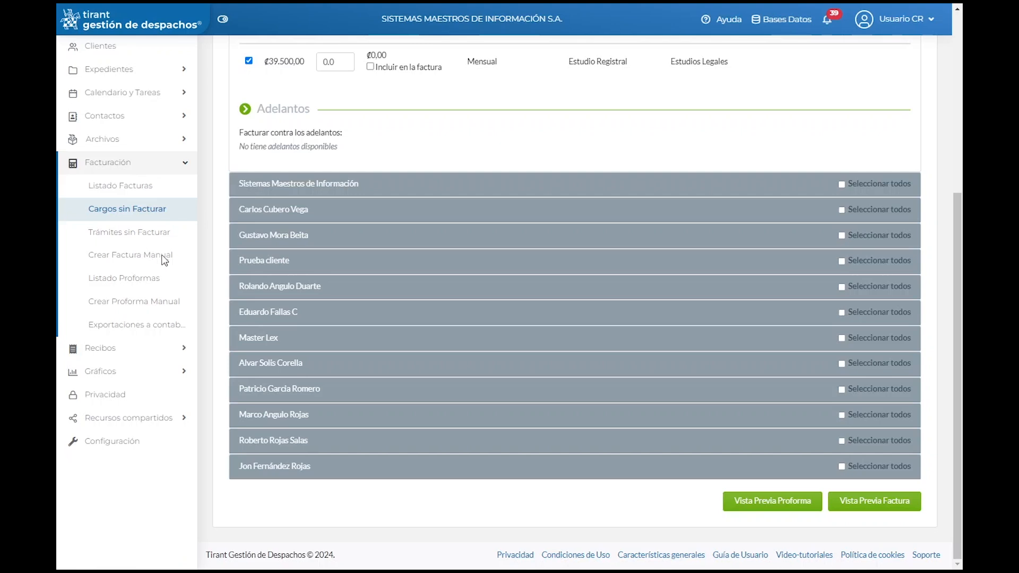
left_click(136, 232)
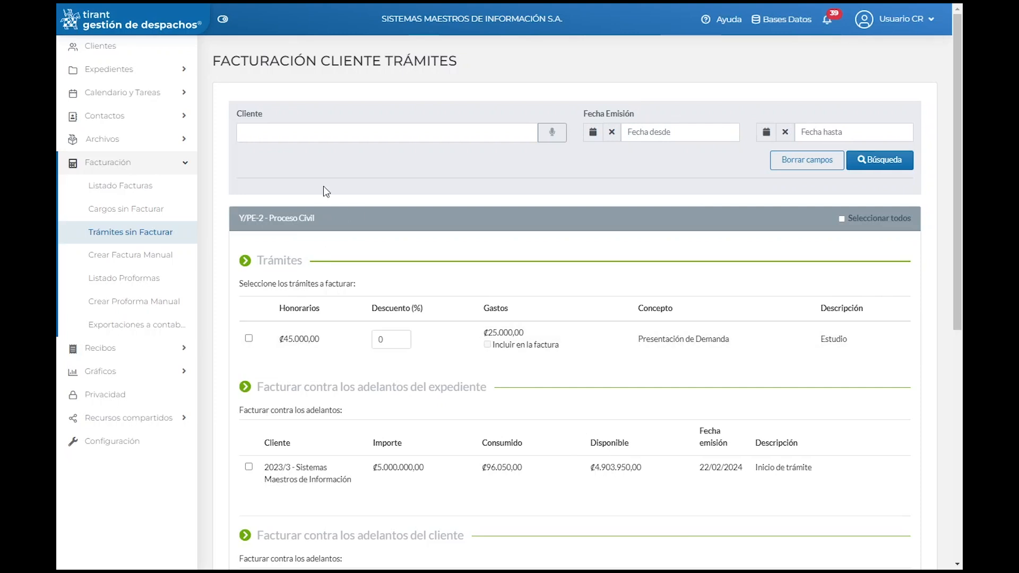
Step: Tick the ₡45.000,00 Presentación de Demanda procedure for invoicing
scroll(330, 215, "down", 1)
scroll(343, 241, "down", 1)
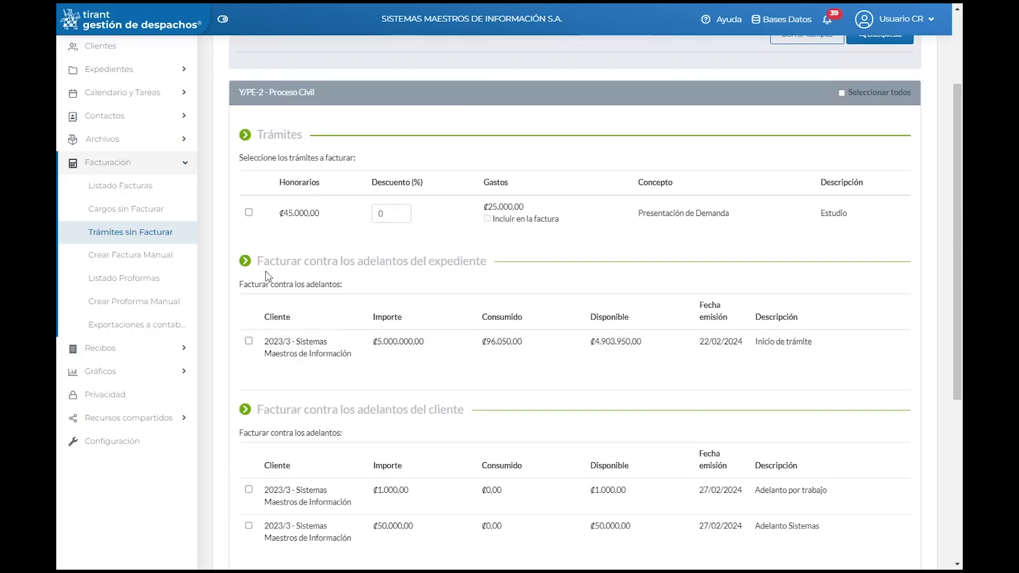
left_click(249, 214)
Step: Start a blank manual invoice via Crear Factura Manual
scroll(299, 281, "down", 1)
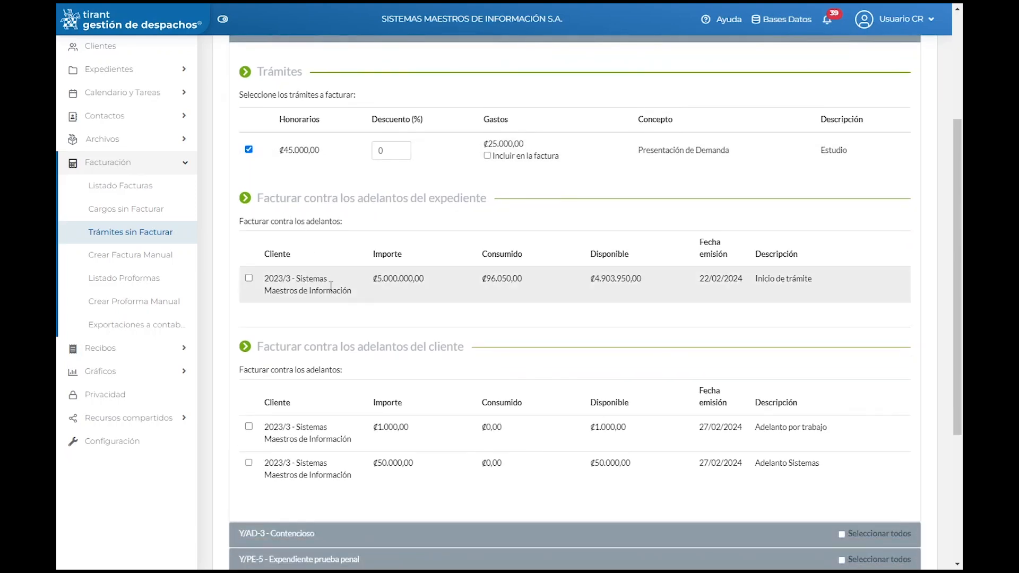
scroll(329, 284, "down", 1)
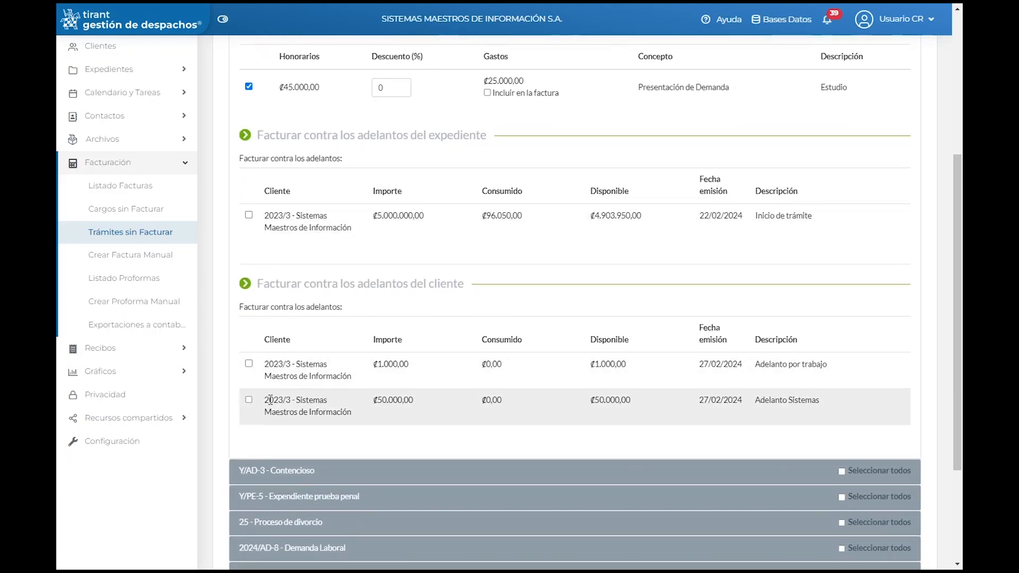
scroll(277, 397, "down", 1)
scroll(276, 399, "down", 1)
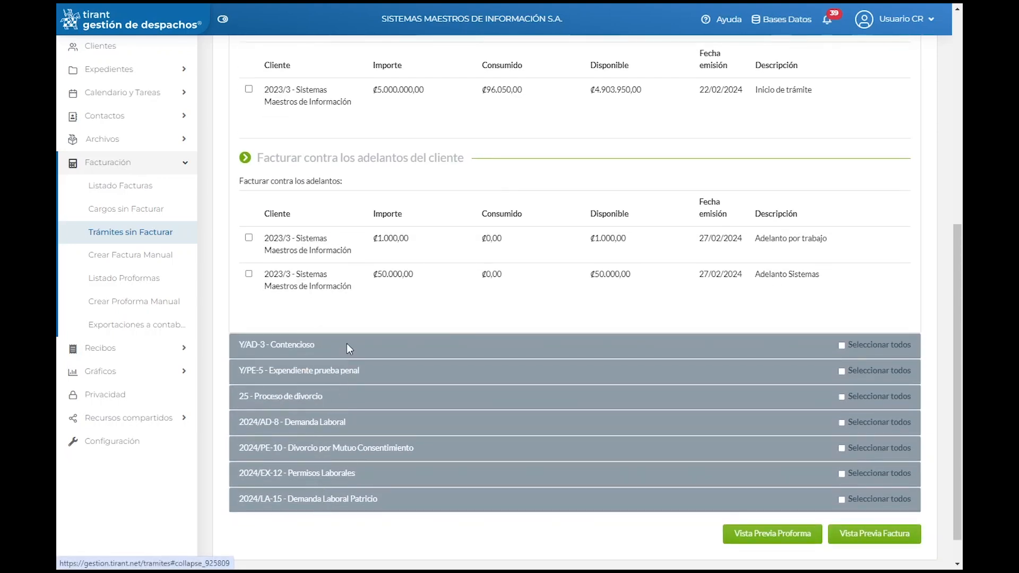
scroll(411, 513, "down", 1)
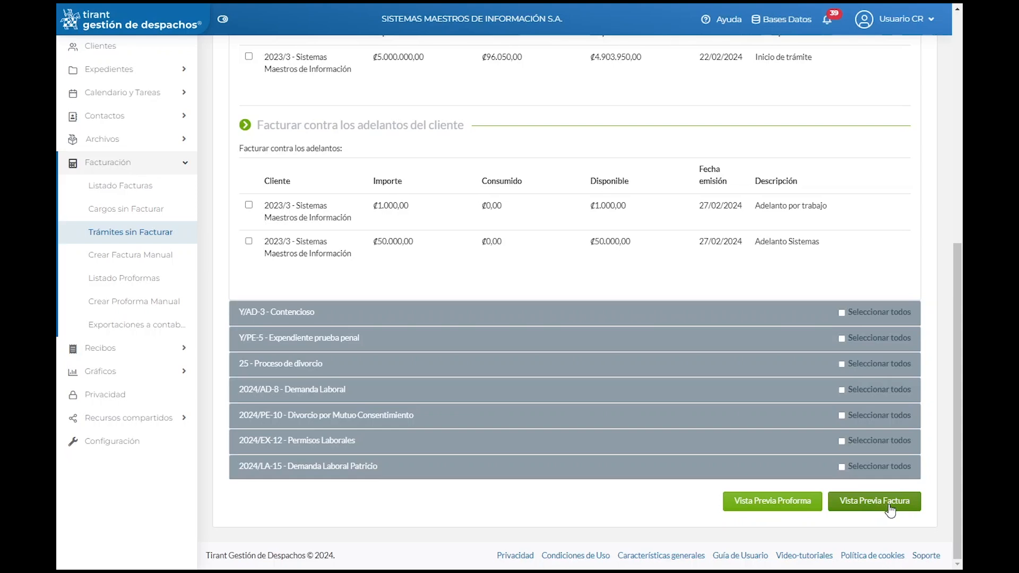
left_click(159, 256)
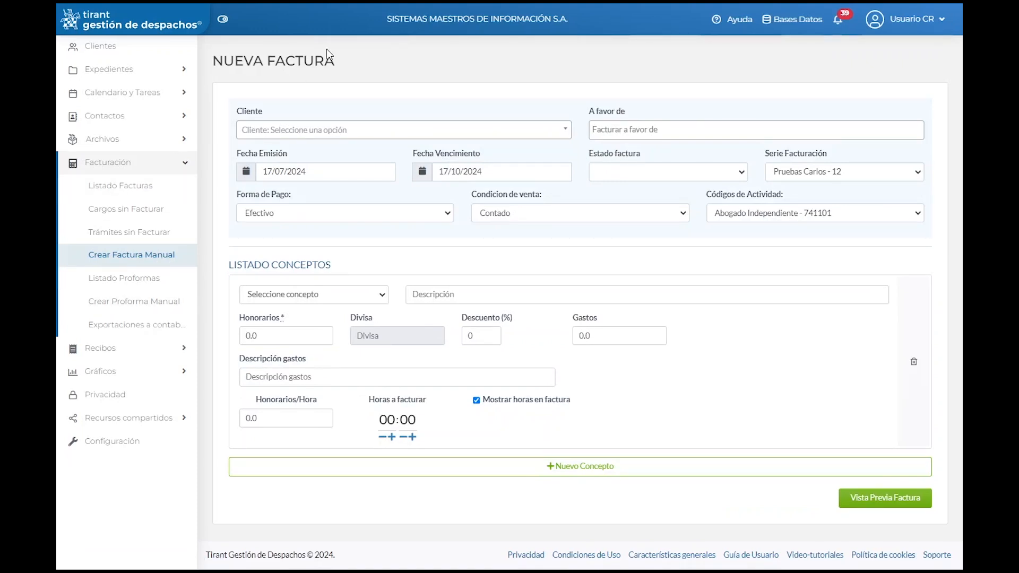
Step: Search for and select the client, leaving the in-favour-of field empty
left_click(298, 135)
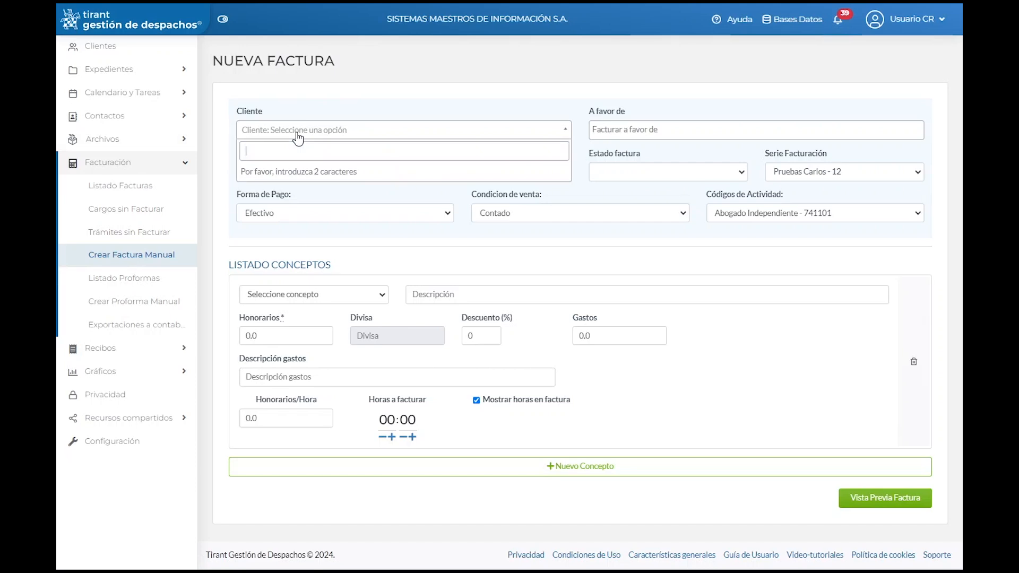
type("jon")
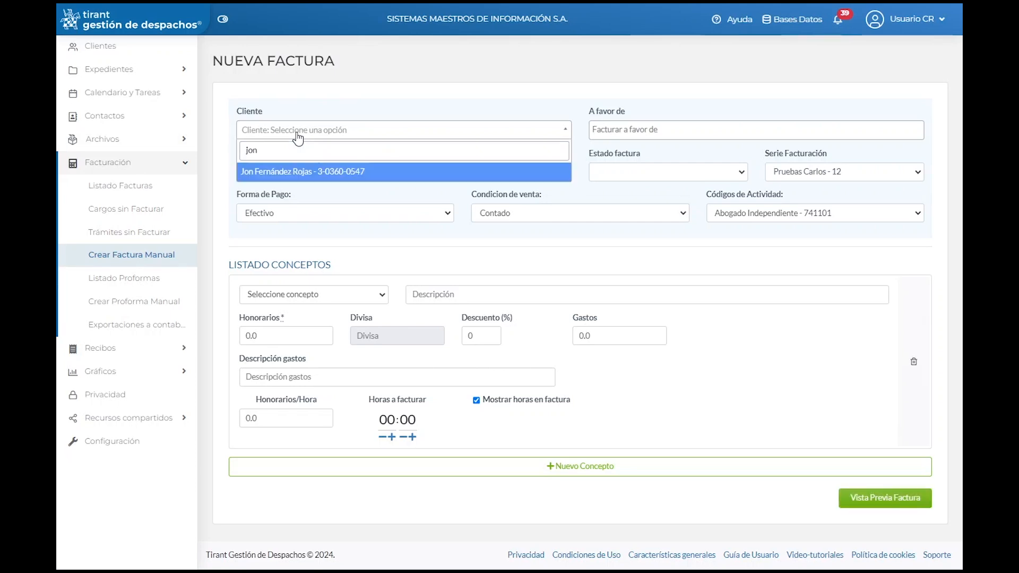
left_click(290, 172)
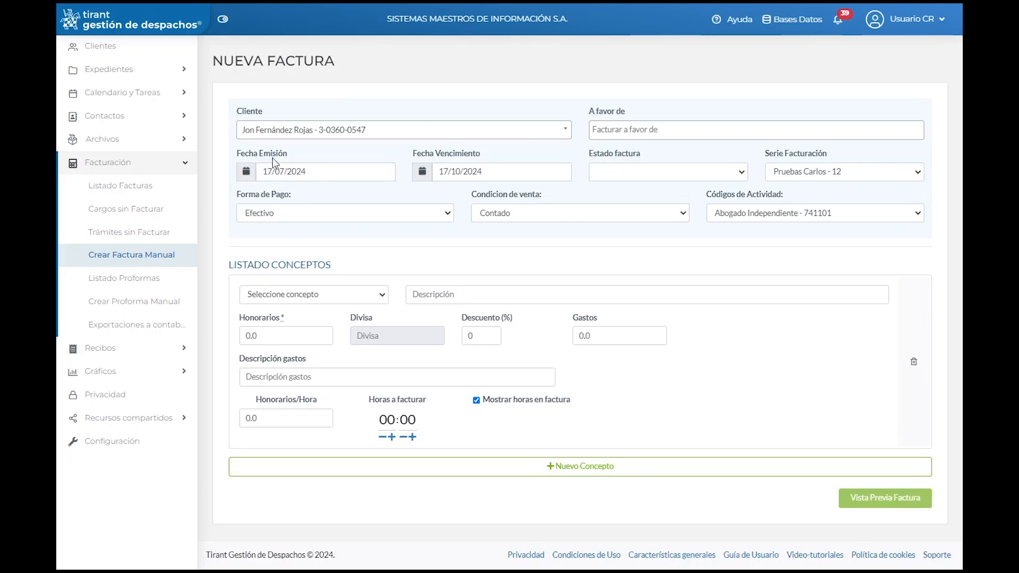
left_click(618, 128)
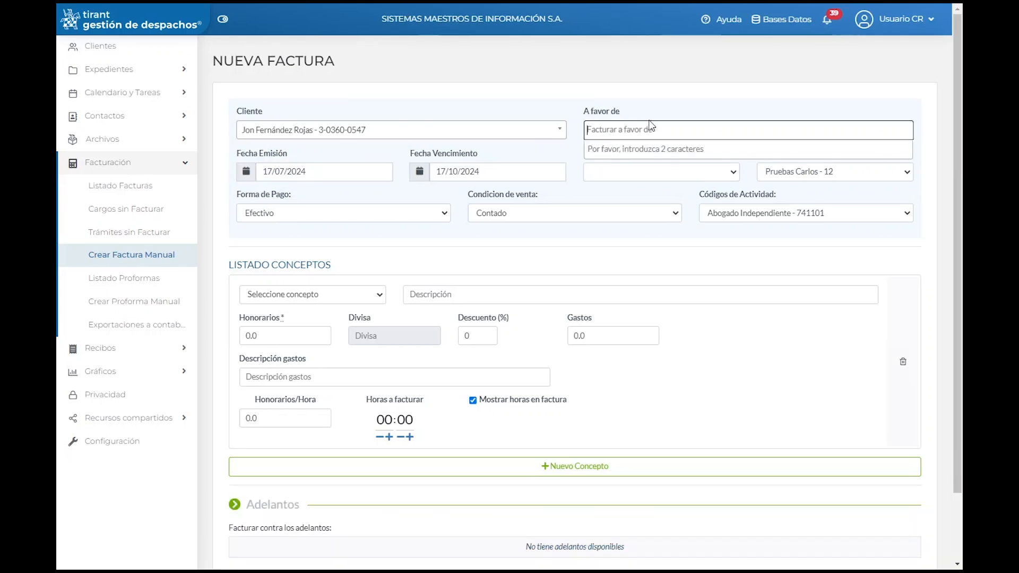
left_click(572, 96)
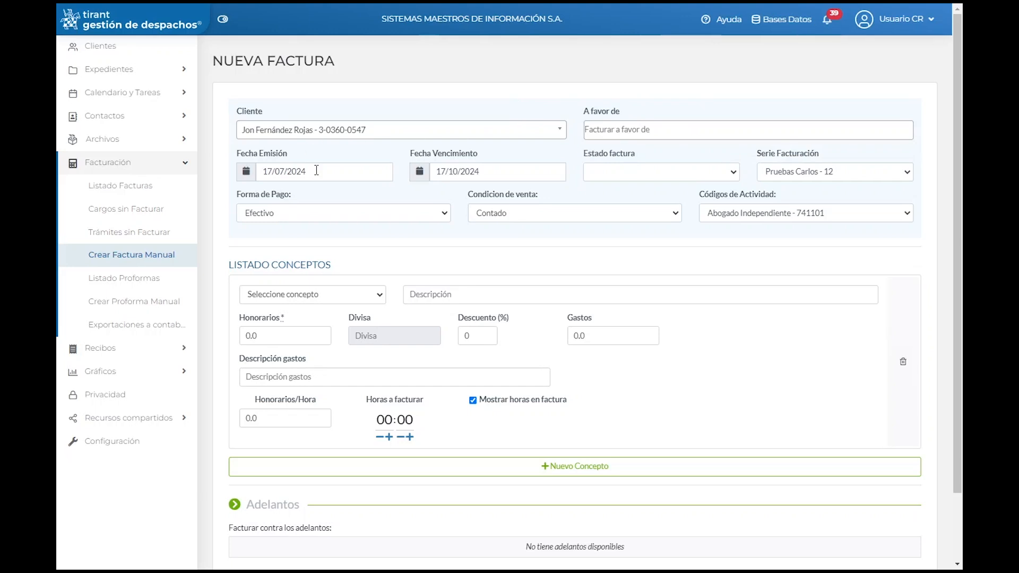
Step: Set the invoice status to No pagada and keep the existing billing series
left_click(699, 175)
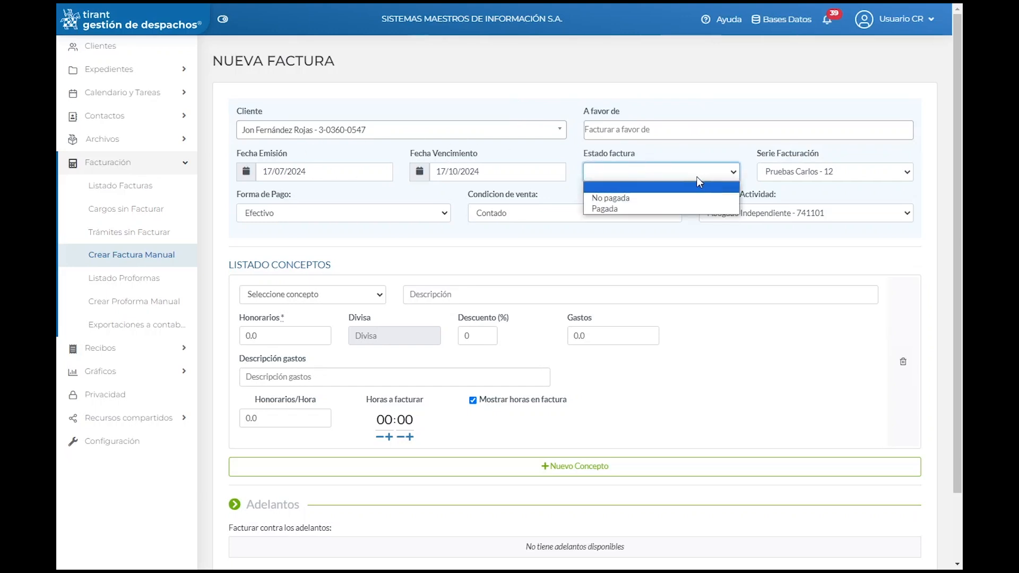
left_click(612, 198)
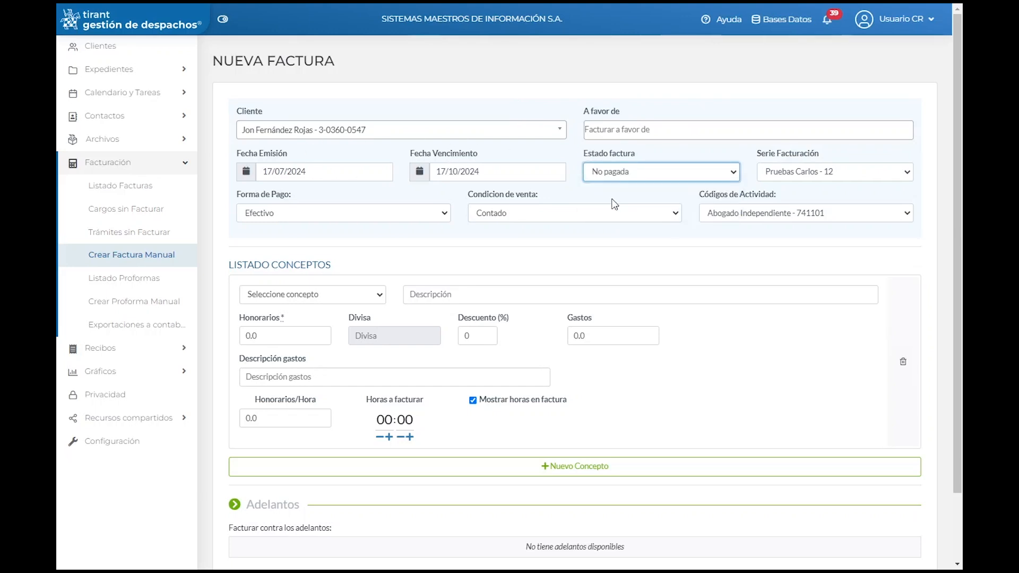
left_click(851, 169)
left_click(851, 183)
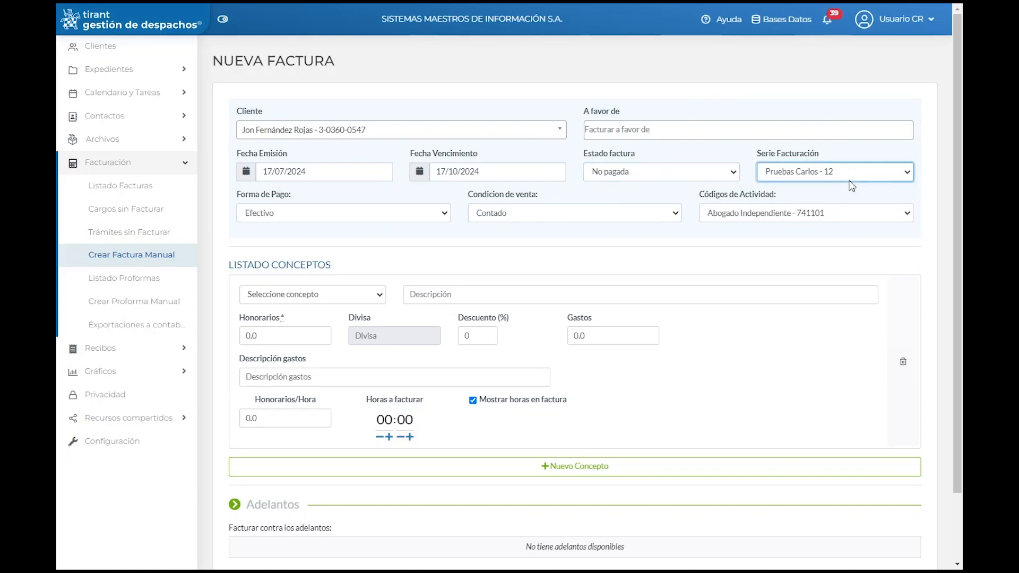
Step: Keep Efectivo payment, Contado sale condition and activity code Abogado Independiente - 741101
left_click(414, 213)
left_click(365, 227)
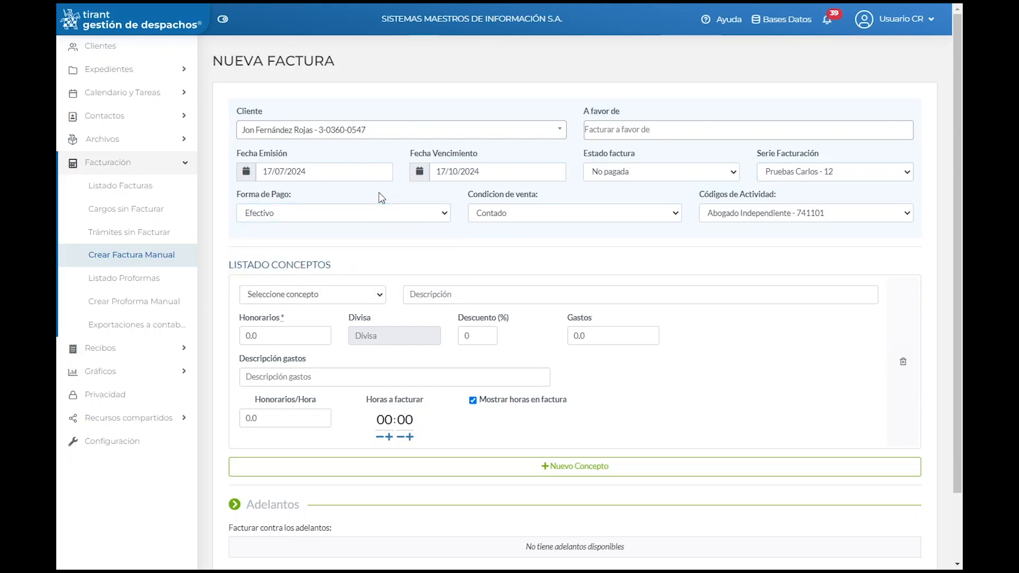
left_click(523, 215)
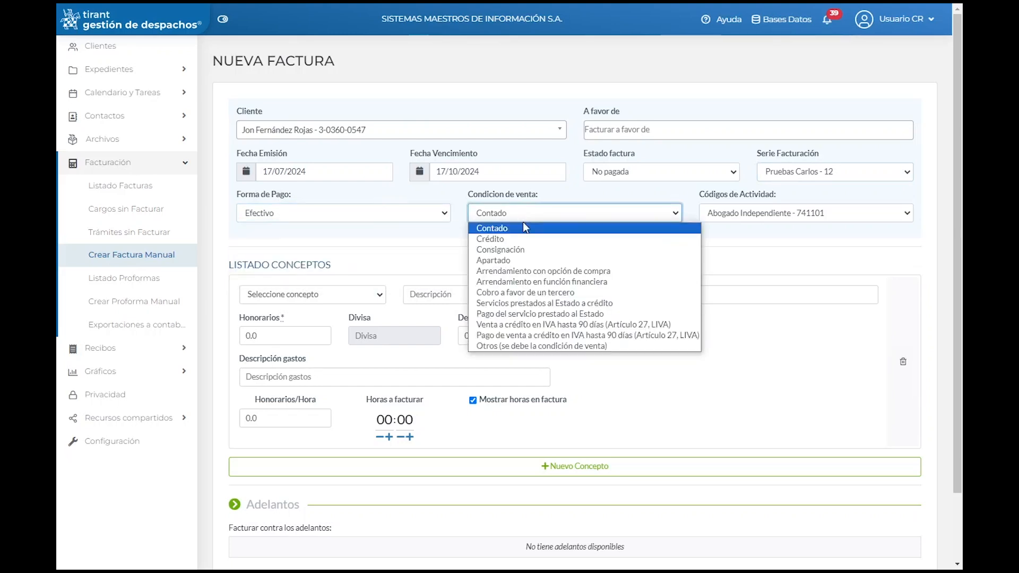
left_click(543, 208)
left_click(799, 213)
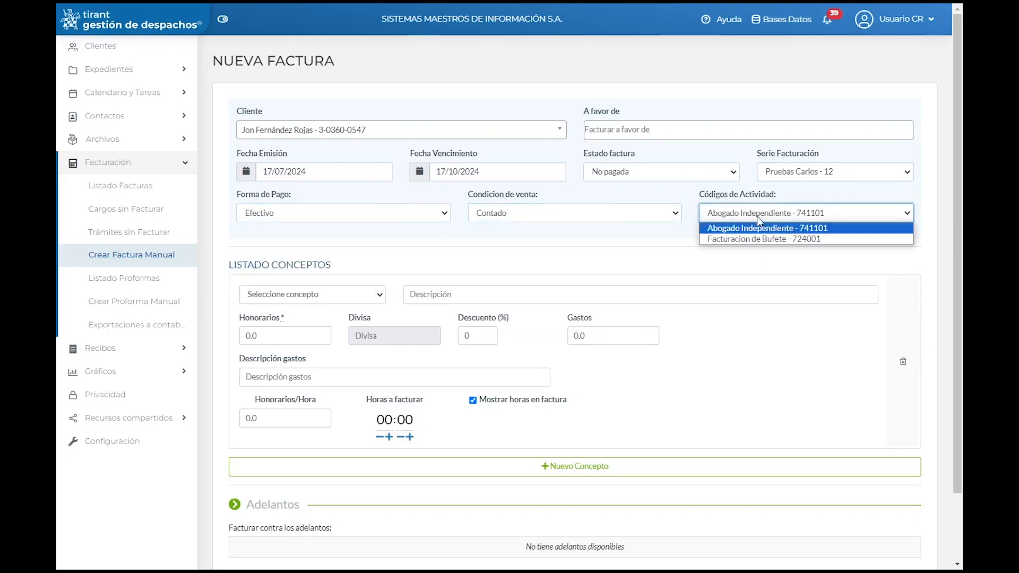
left_click(741, 229)
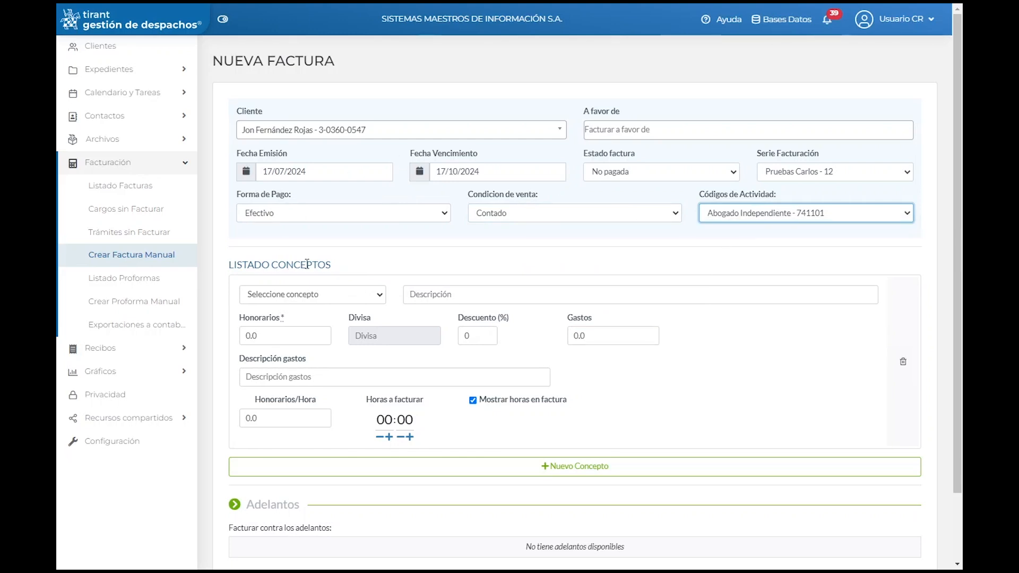
left_click(344, 295)
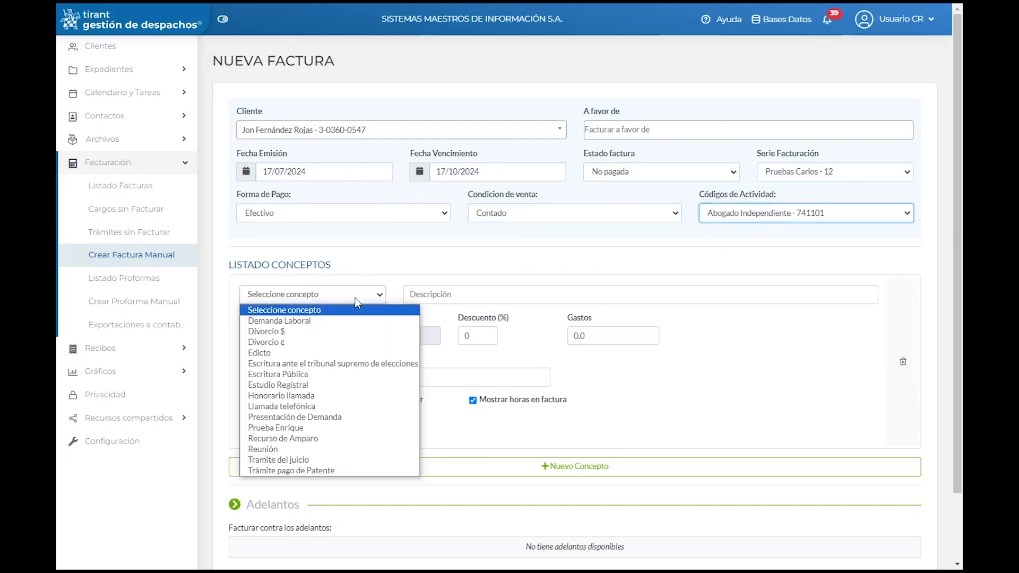
Step: Add Demanda Laboral as the invoice concept with description DEMANDA A EMPRESA
left_click(310, 323)
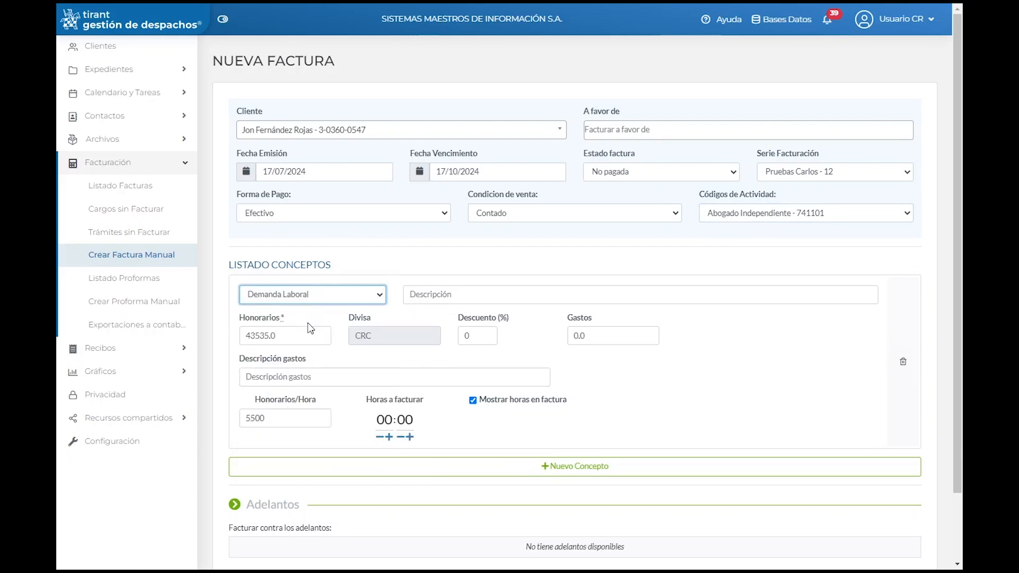
left_click(434, 296)
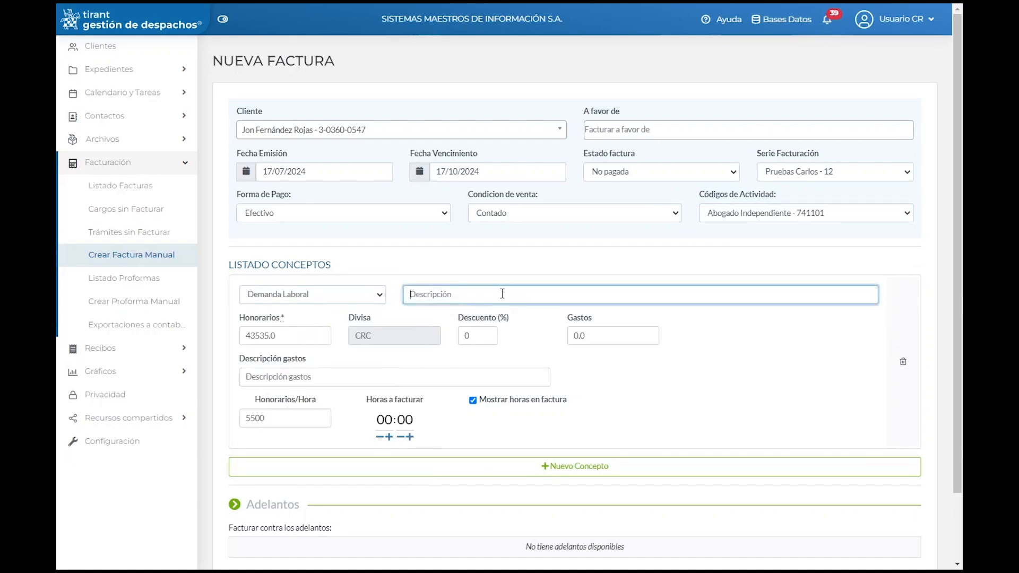
type("DEMANDA A EMPRESA")
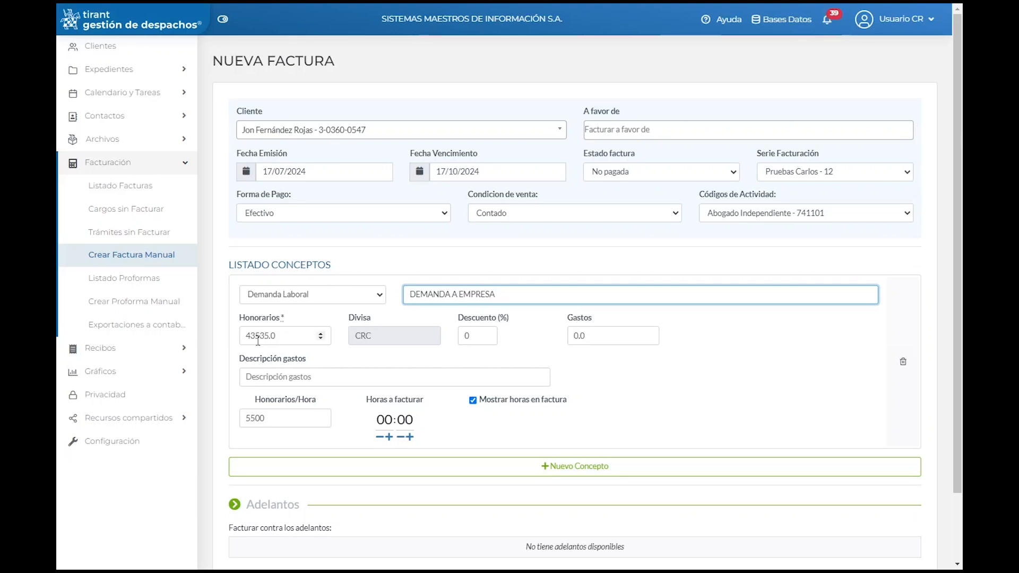
left_click(341, 296)
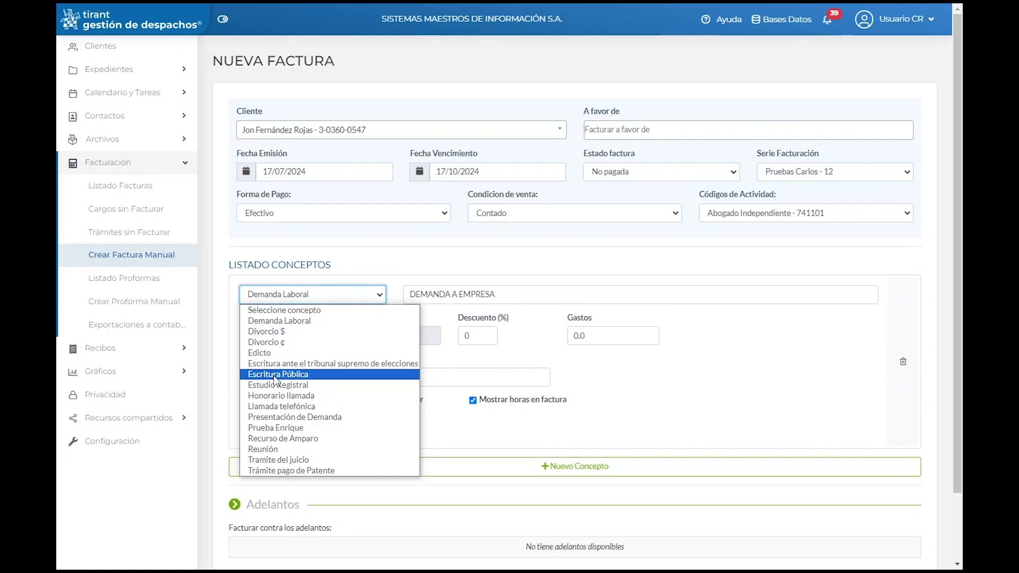
left_click(278, 395)
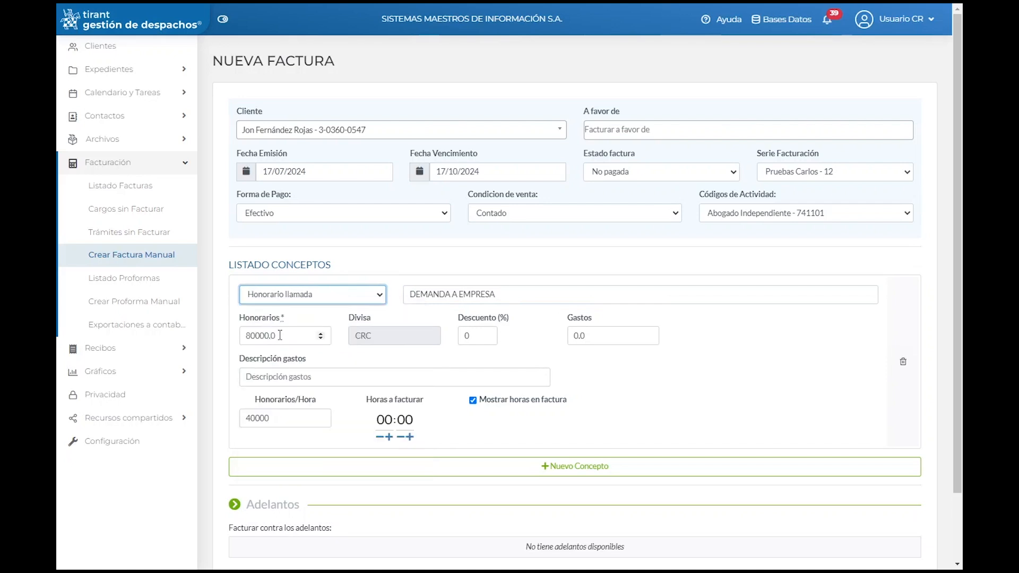
left_click(322, 295)
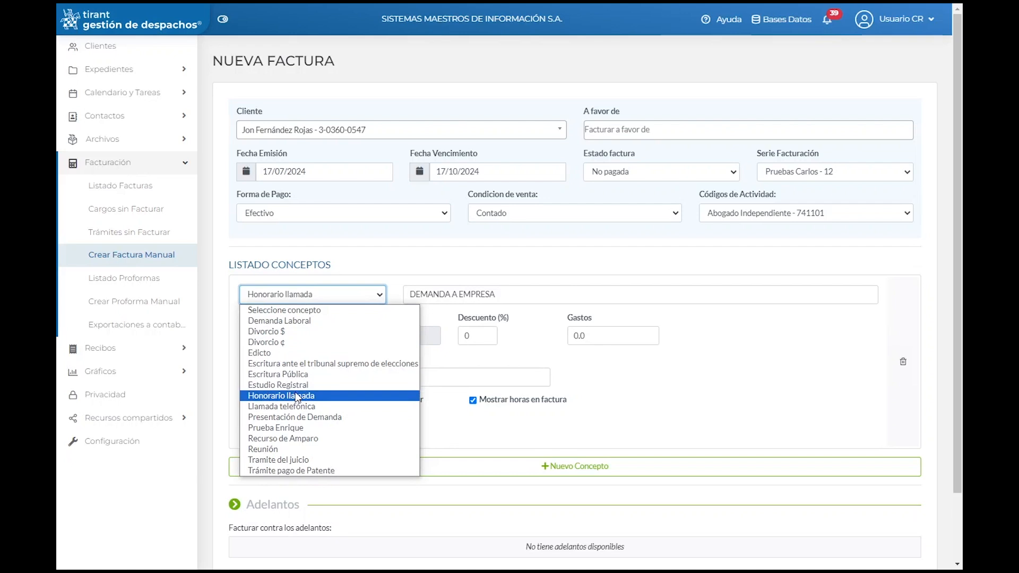
left_click(295, 322)
Step: Enter 89000 as the concept's Honorarios
key("Tab")
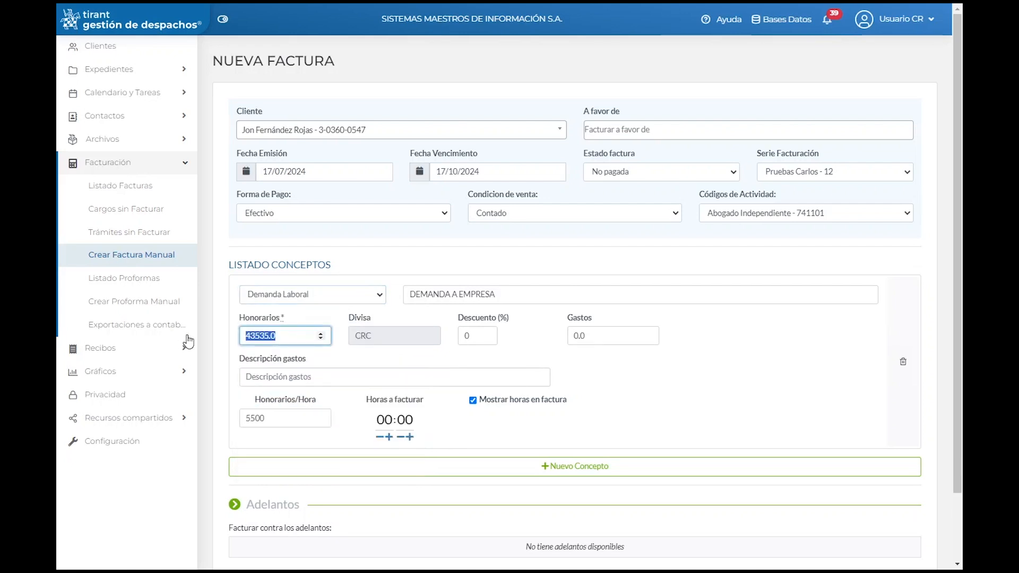
type("89000")
left_click(319, 377)
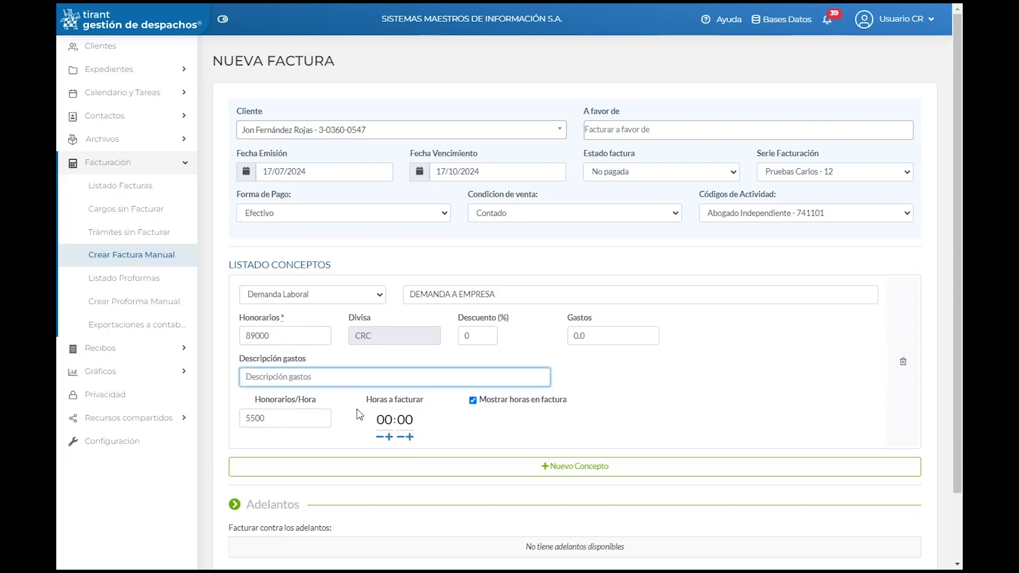
scroll(398, 397, "down", 2)
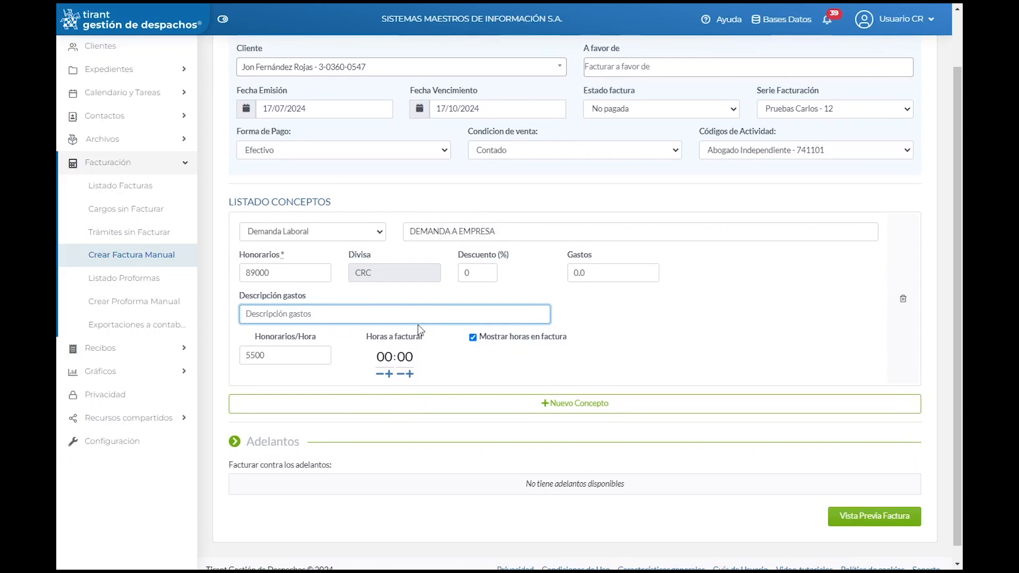
scroll(372, 361, "down", 1)
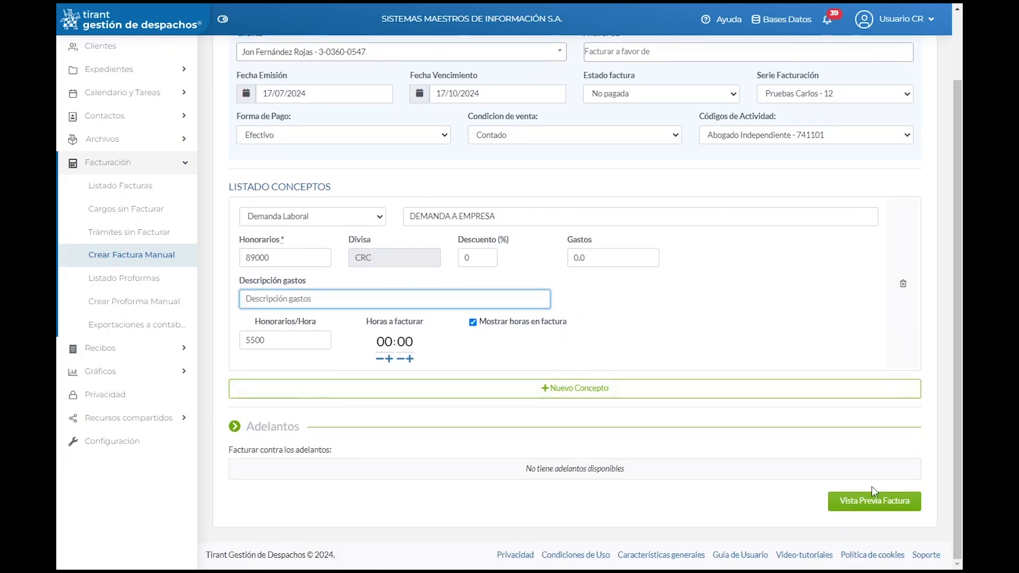
Step: Preview the invoice (Demanda Laboral ₡89.000,00, total ₡100.570,00) and generate it
left_click(873, 503)
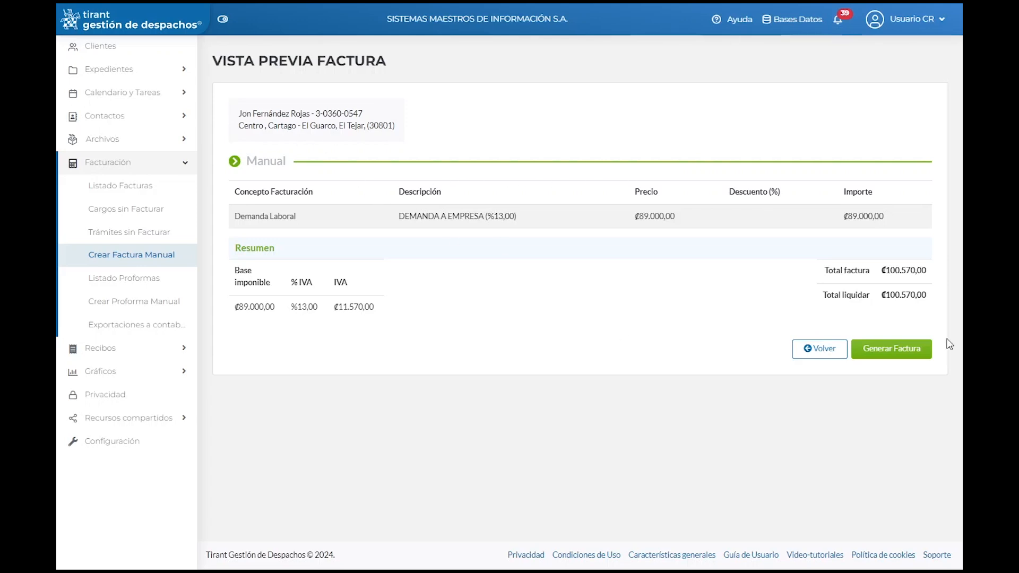
left_click(903, 353)
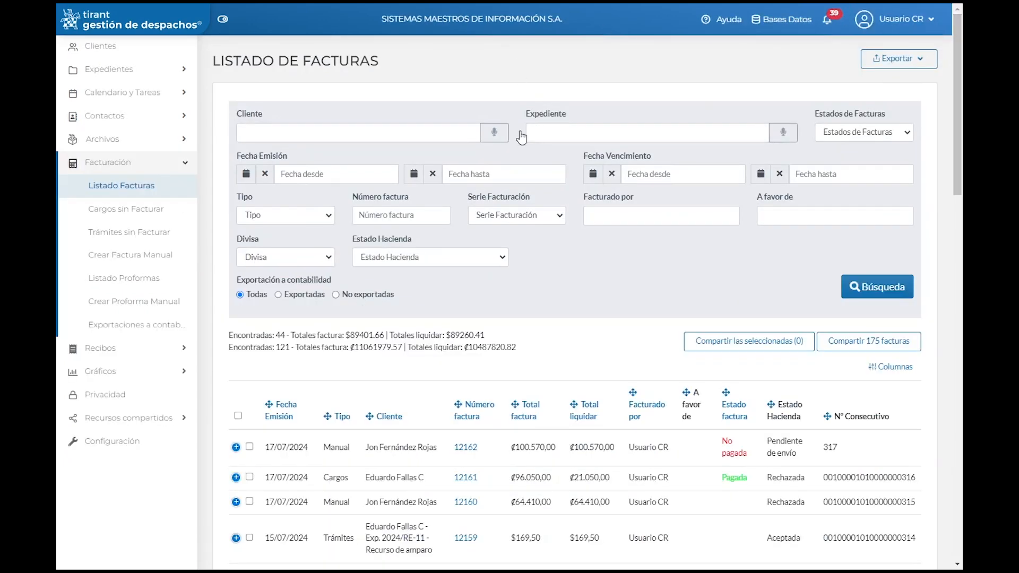
Step: Review new invoice 12162, Manual, ₡100.570,00, No pagada, at the top of the list
scroll(433, 238, "down", 1)
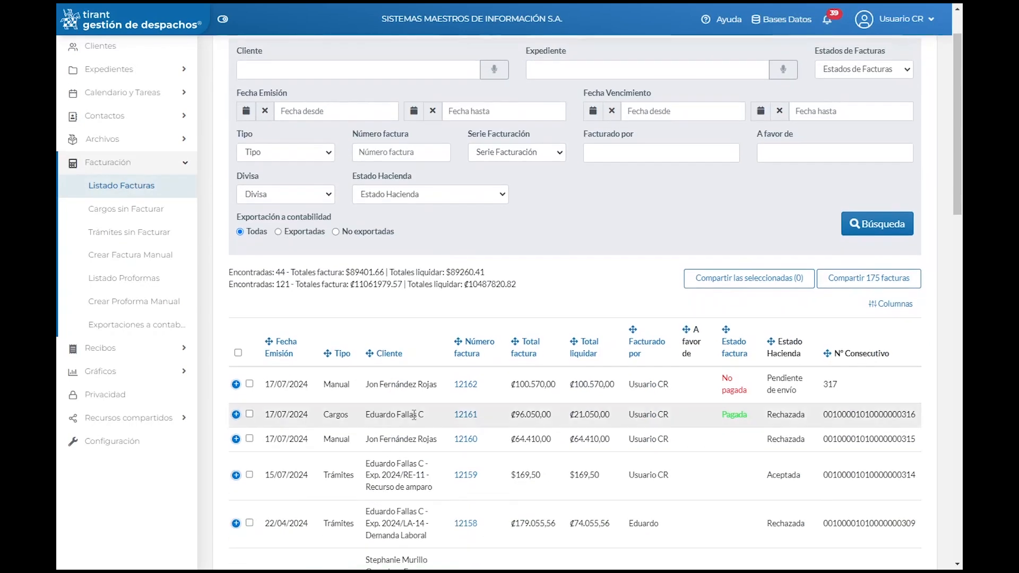
left_click_drag(267, 384, 692, 391)
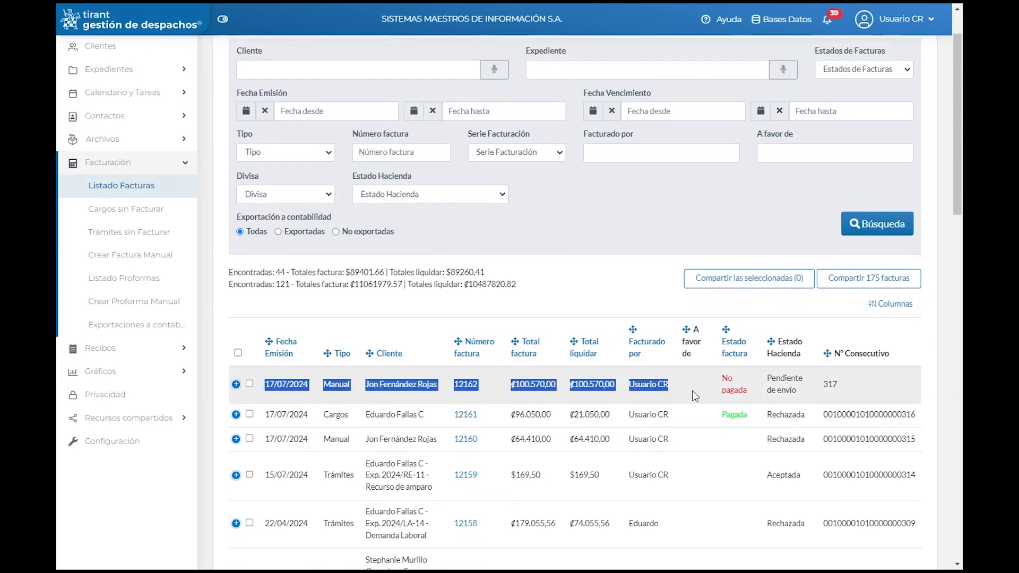
left_click(632, 280)
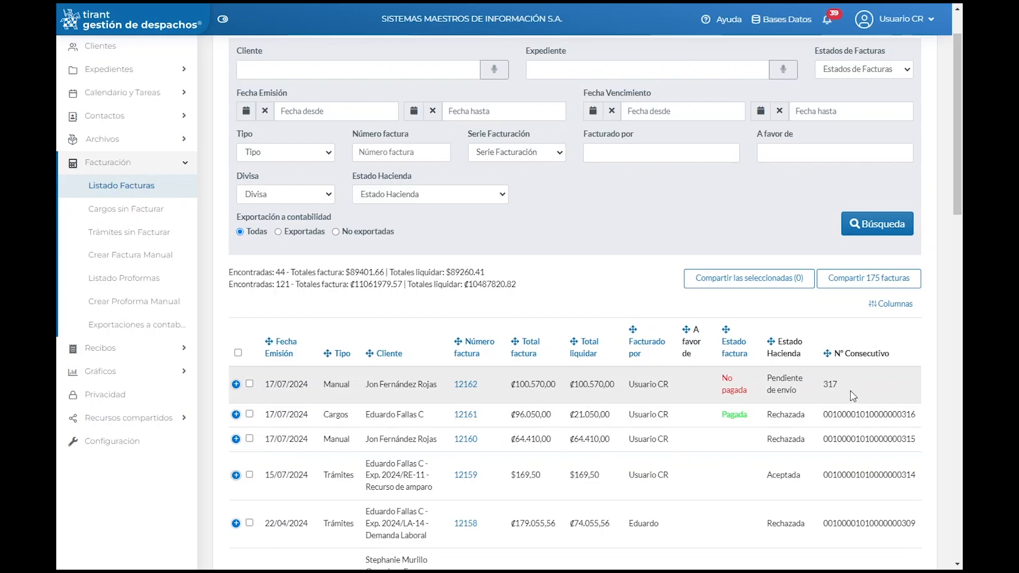
scroll(820, 432, "down", 1)
scroll(820, 441, "down", 2)
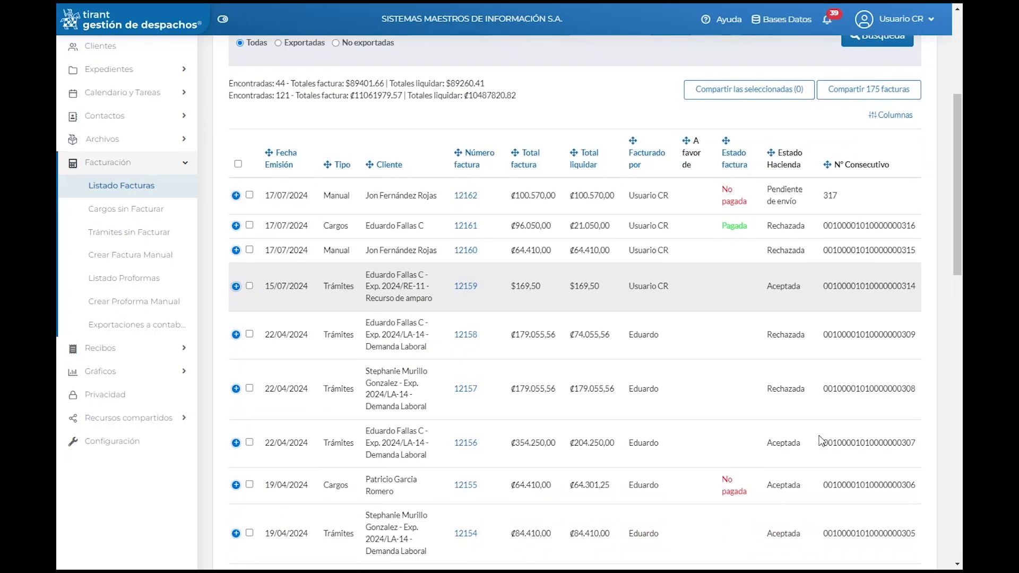
scroll(812, 445, "up", 3)
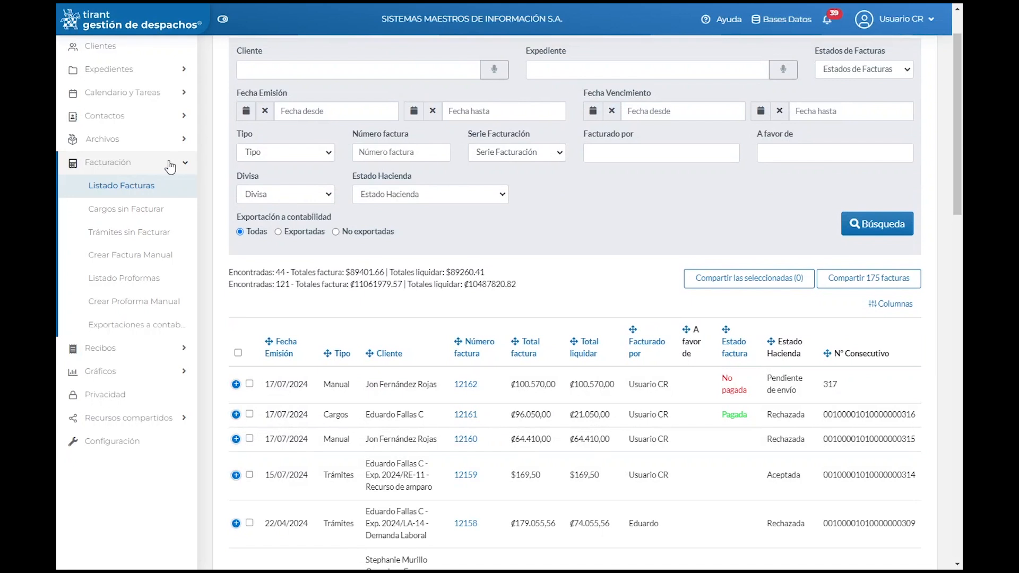
Step: Browse Listado Proformas' 8 proformas, checking the status filter without changing it
left_click(141, 281)
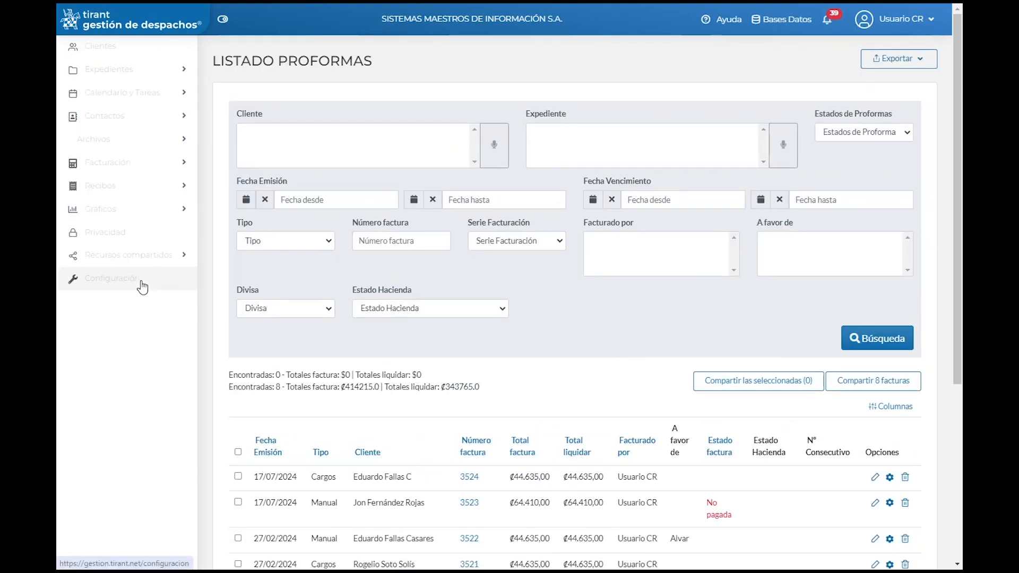
scroll(457, 374, "down", 1)
scroll(458, 374, "down", 1)
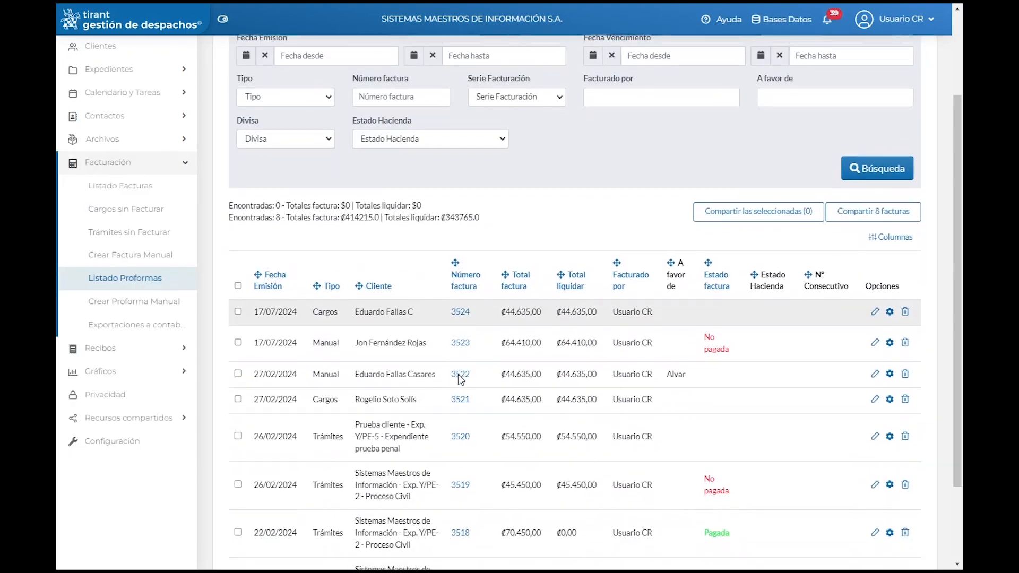
scroll(435, 310, "down", 1)
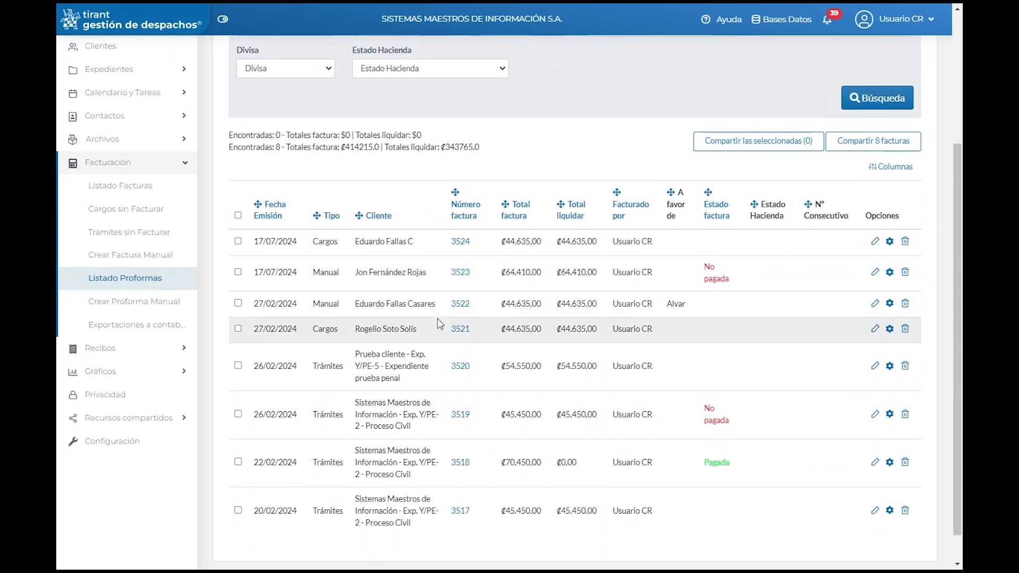
scroll(438, 322, "up", 3)
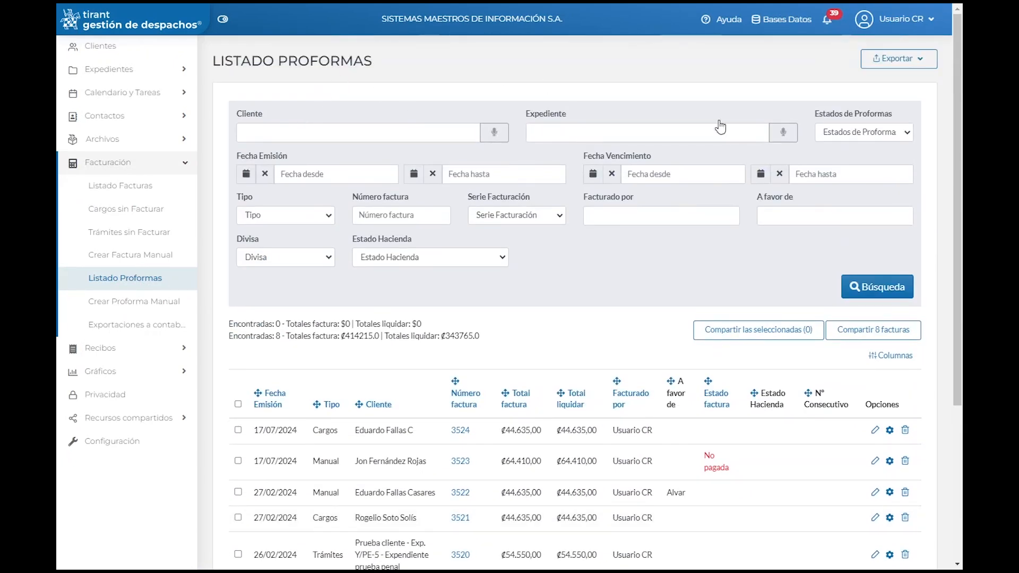
left_click(904, 133)
left_click(904, 134)
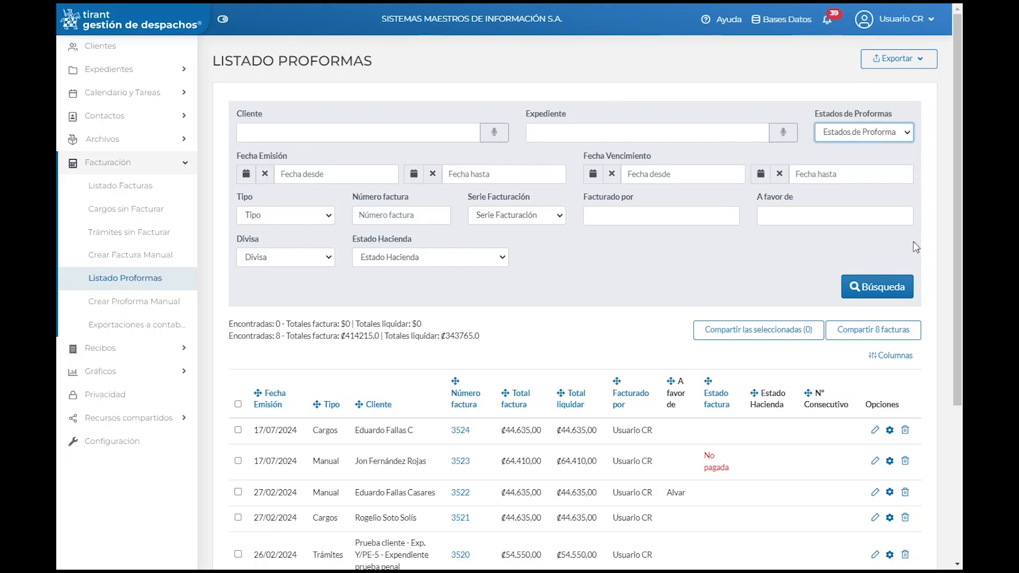
scroll(853, 281, "down", 1)
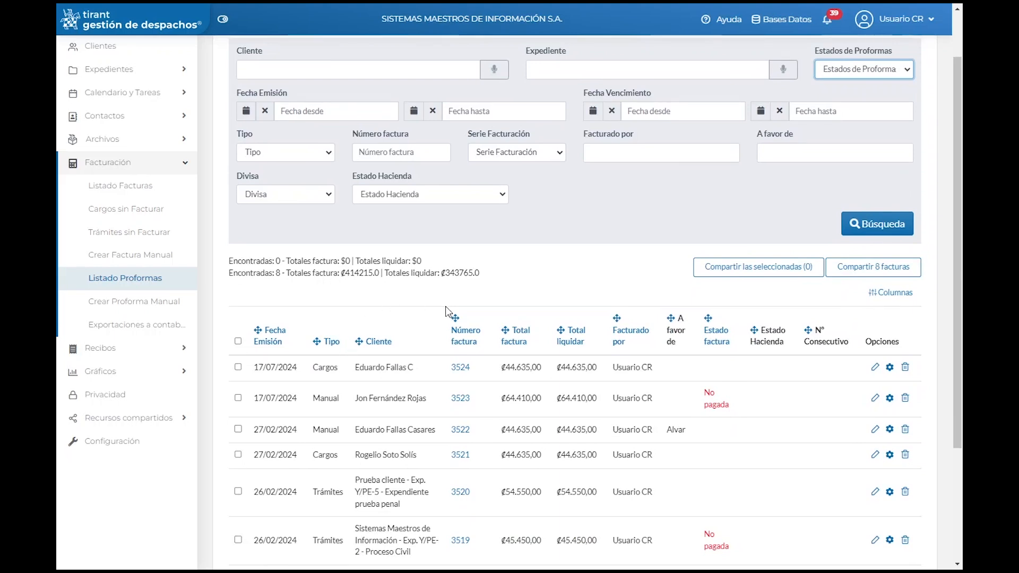
scroll(446, 313, "down", 2)
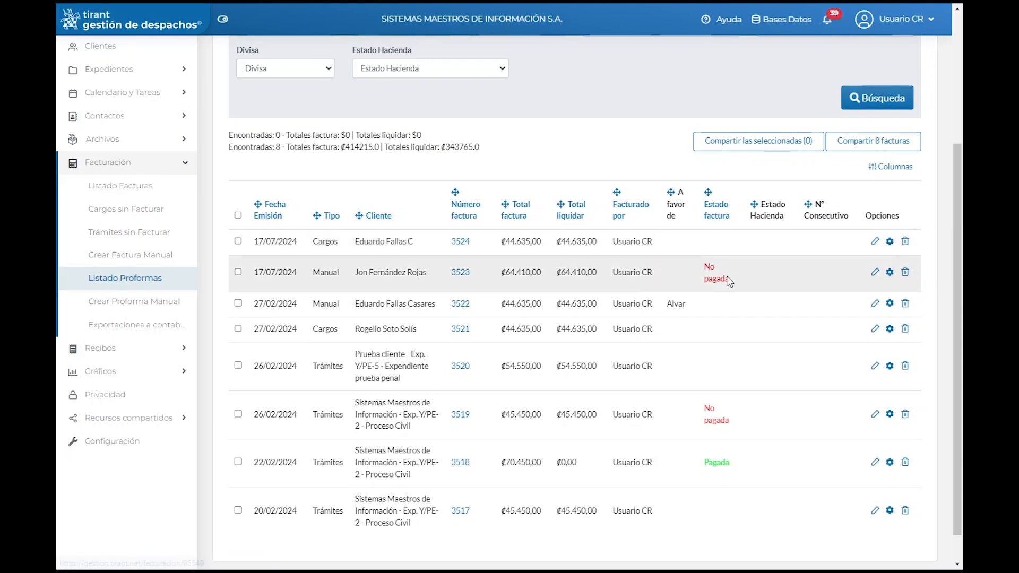
Step: Create a manual proforma with concept 'Escritura ante el tribunal supremo de elecciones', fees 35500.0 CRC
left_click(163, 313)
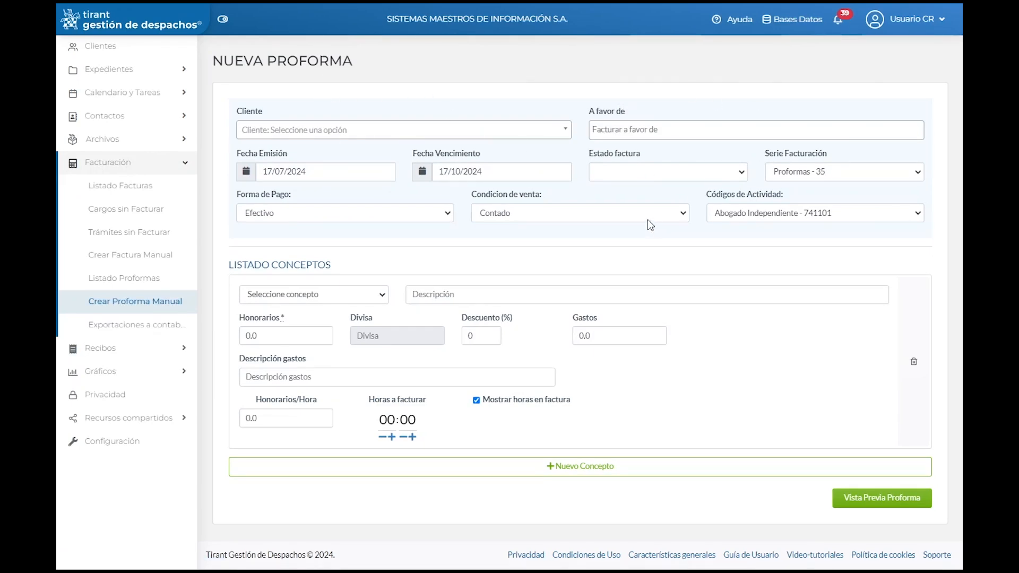
left_click(365, 296)
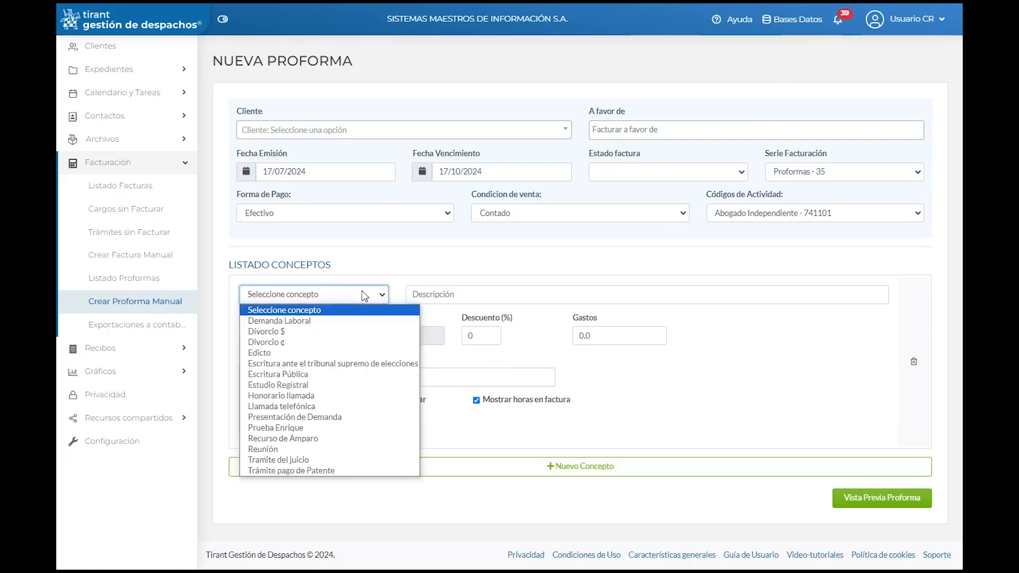
left_click(305, 364)
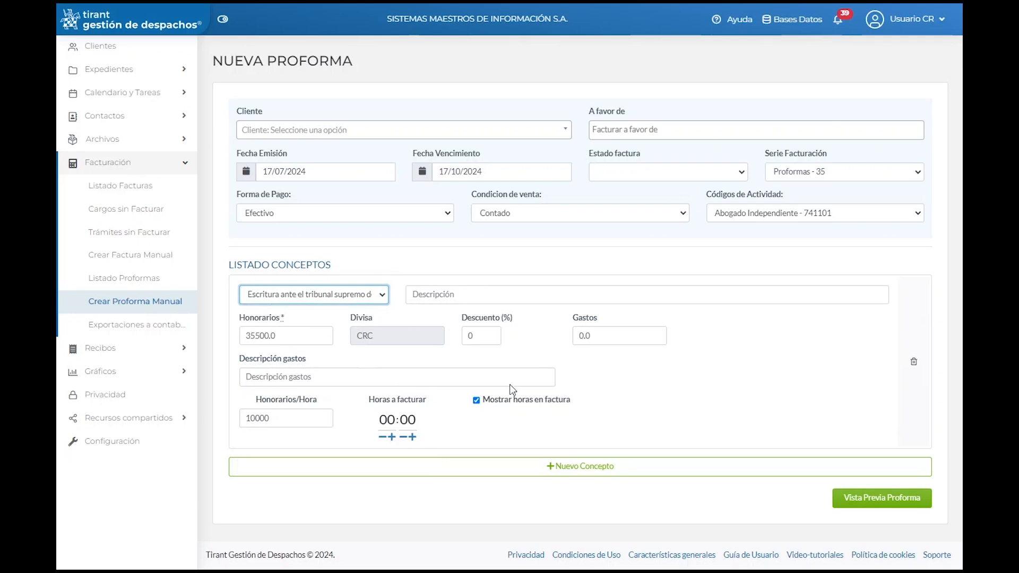